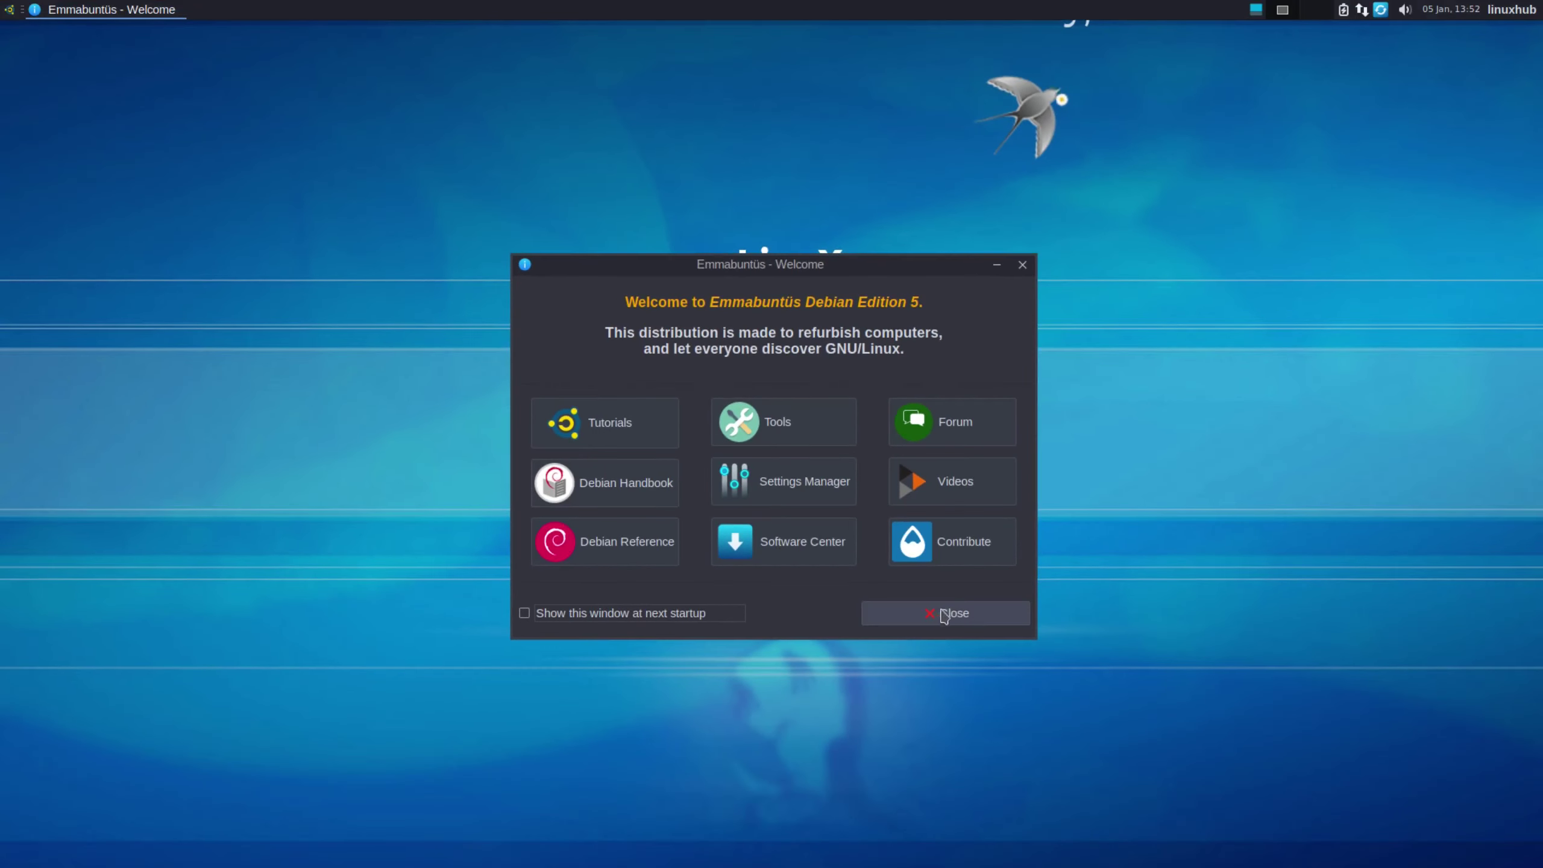
Close the welcome window and look through the application menu's categories from Recently Used down to No Free Softwares
left_click(944, 614)
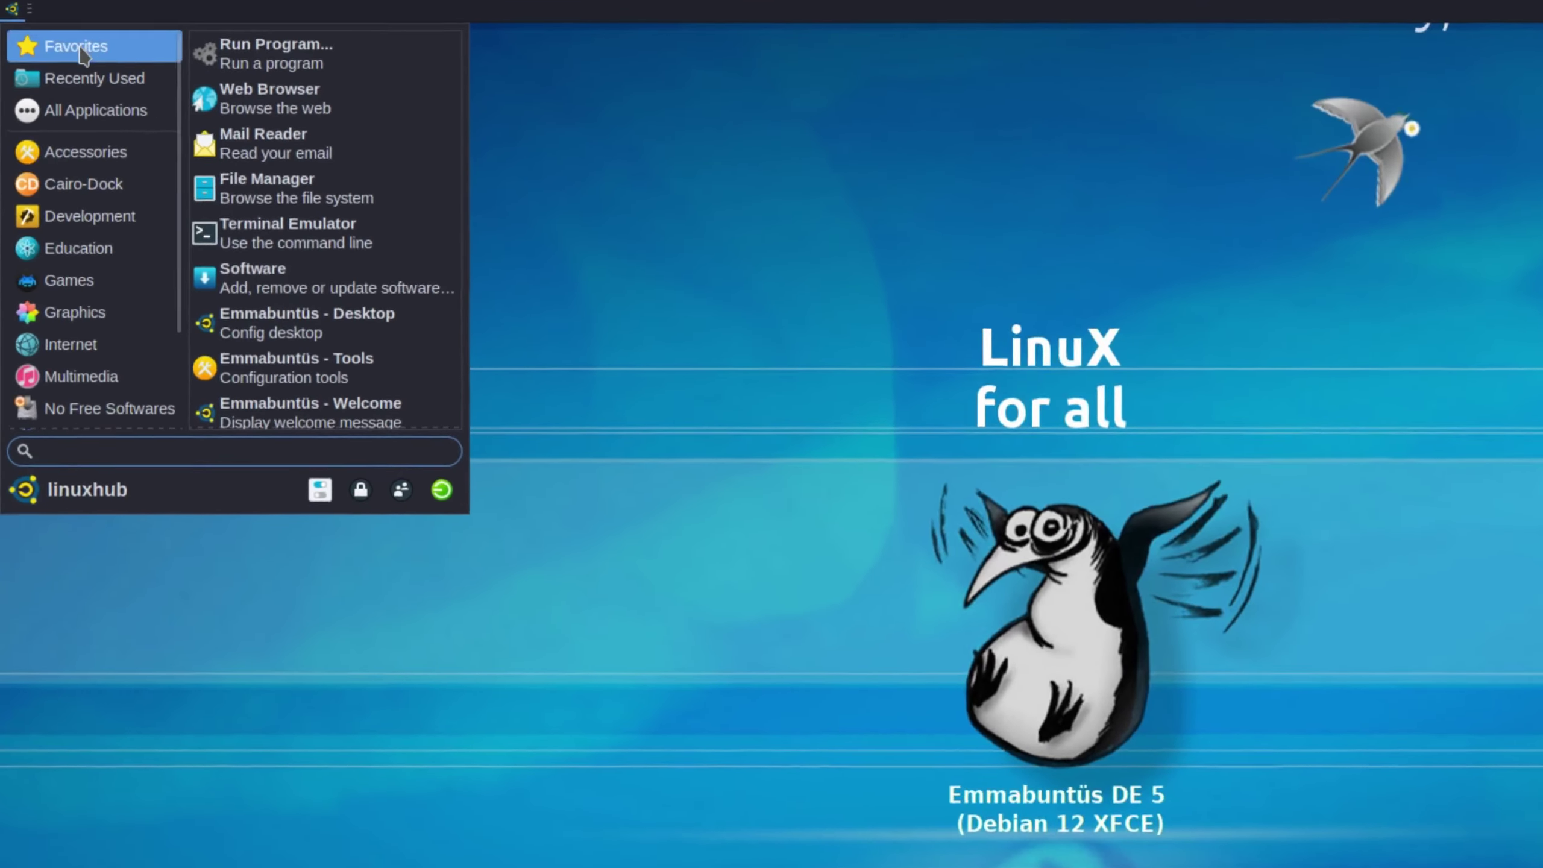
left_click(56, 79)
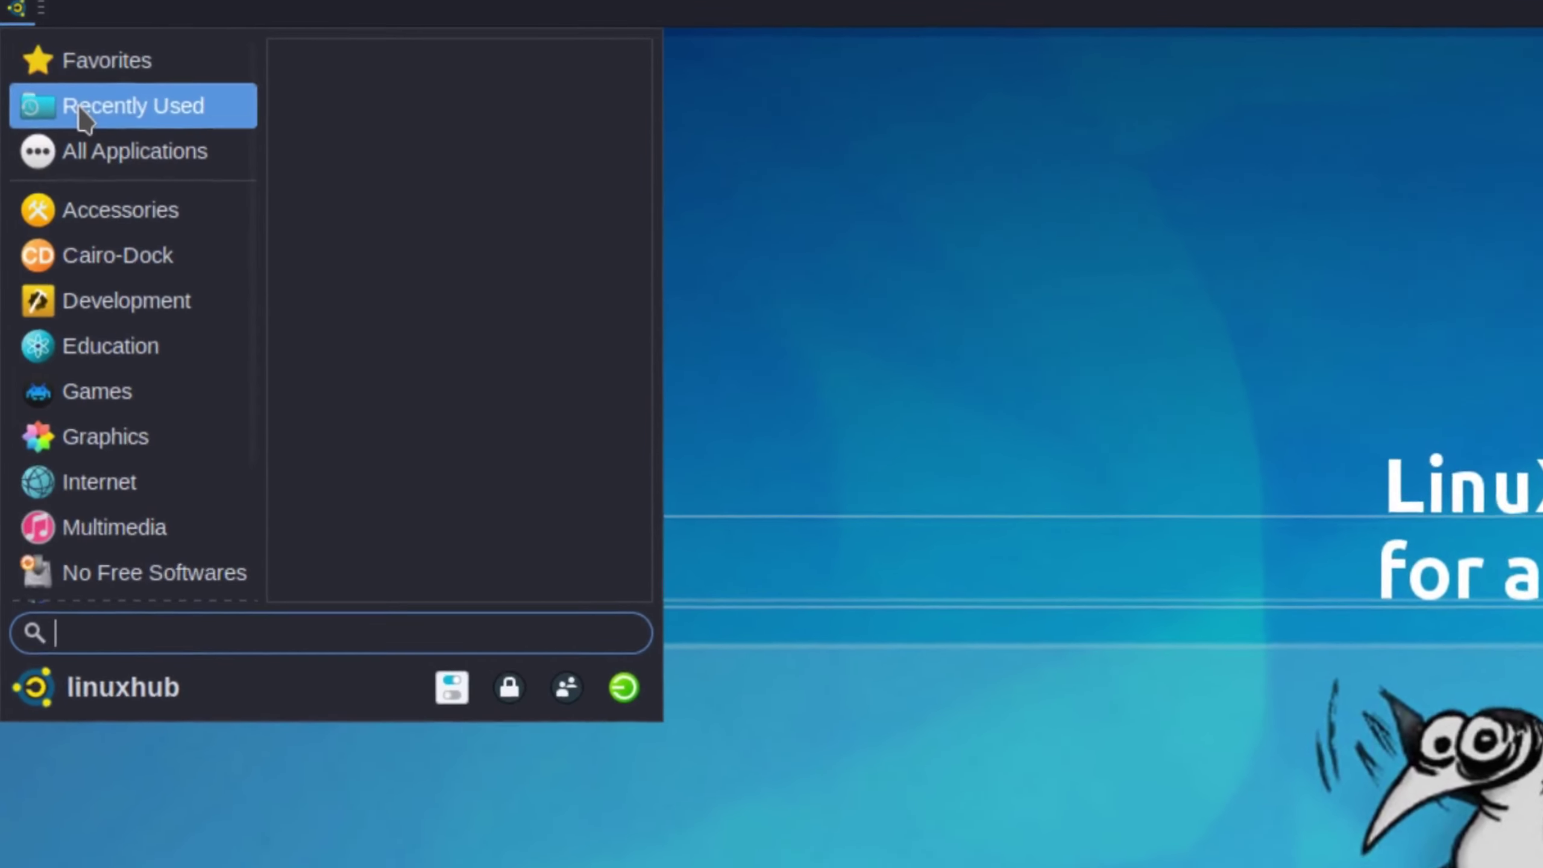
left_click(91, 153)
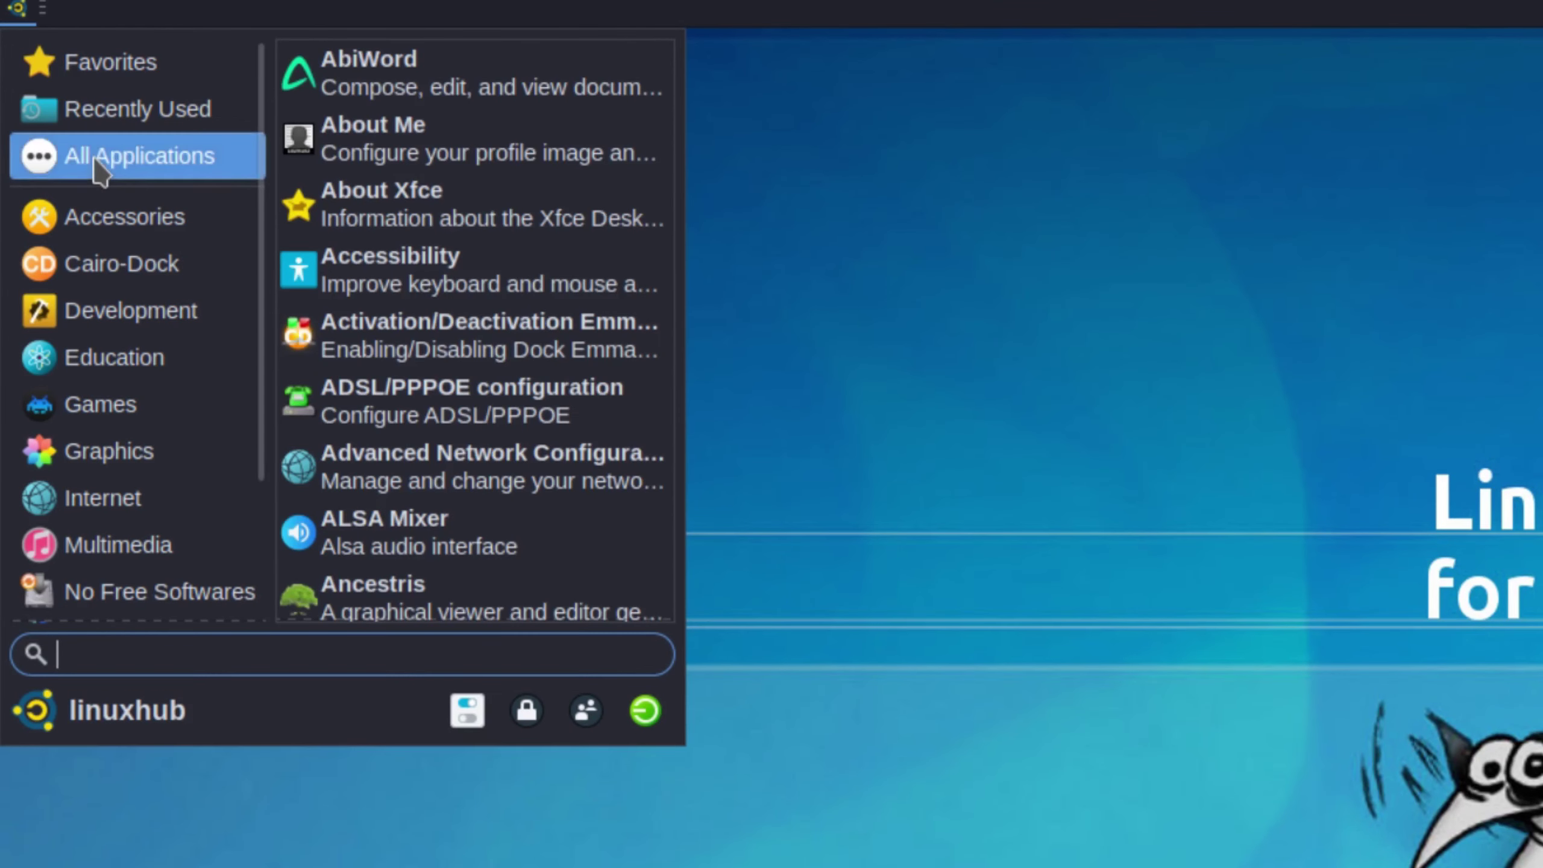
left_click(73, 232)
left_click(146, 281)
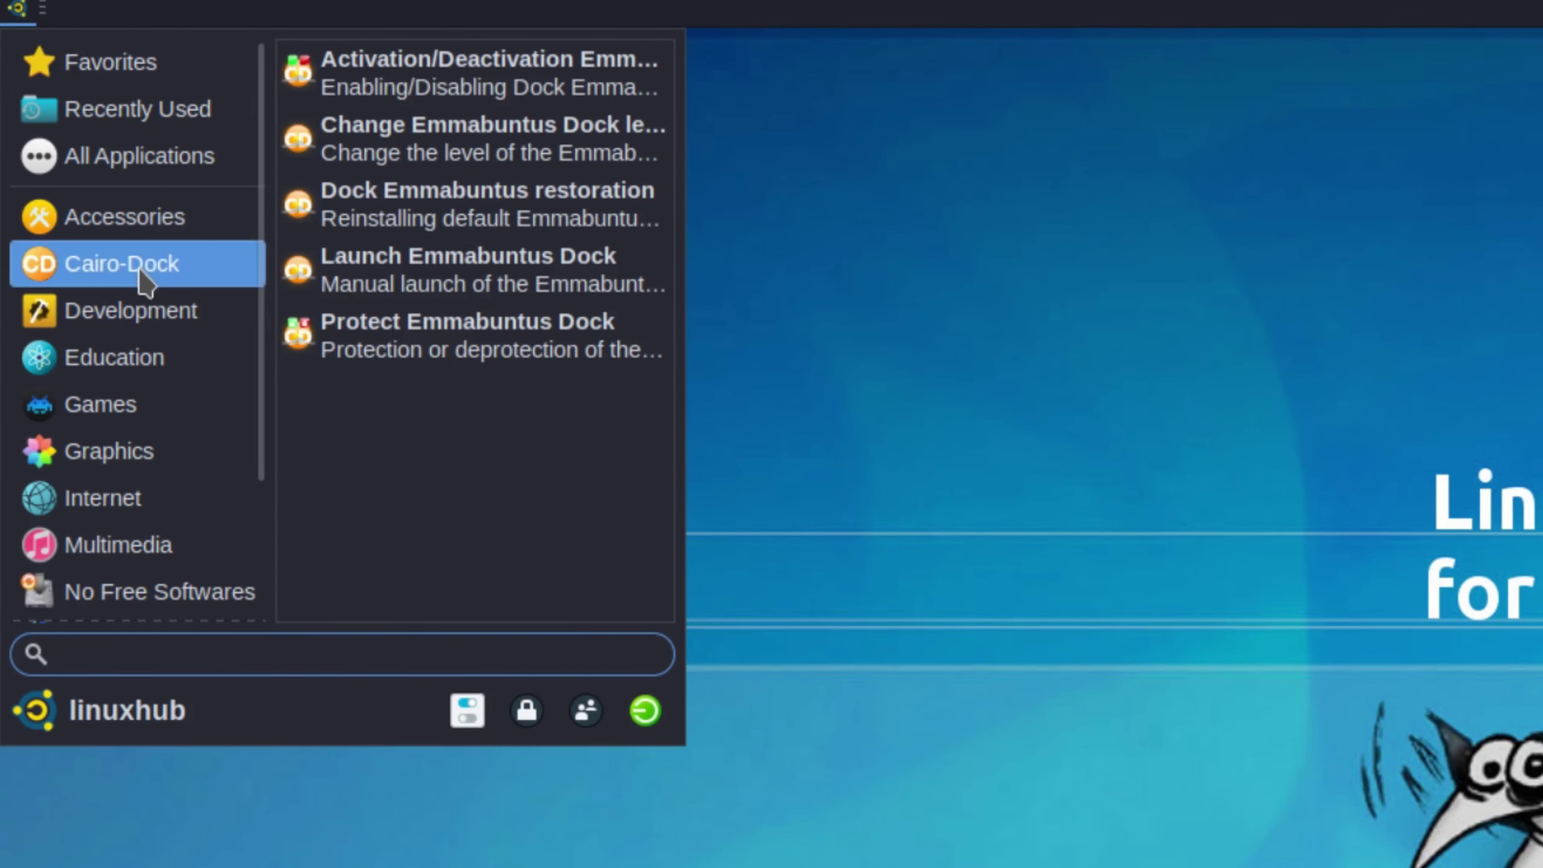
left_click(103, 322)
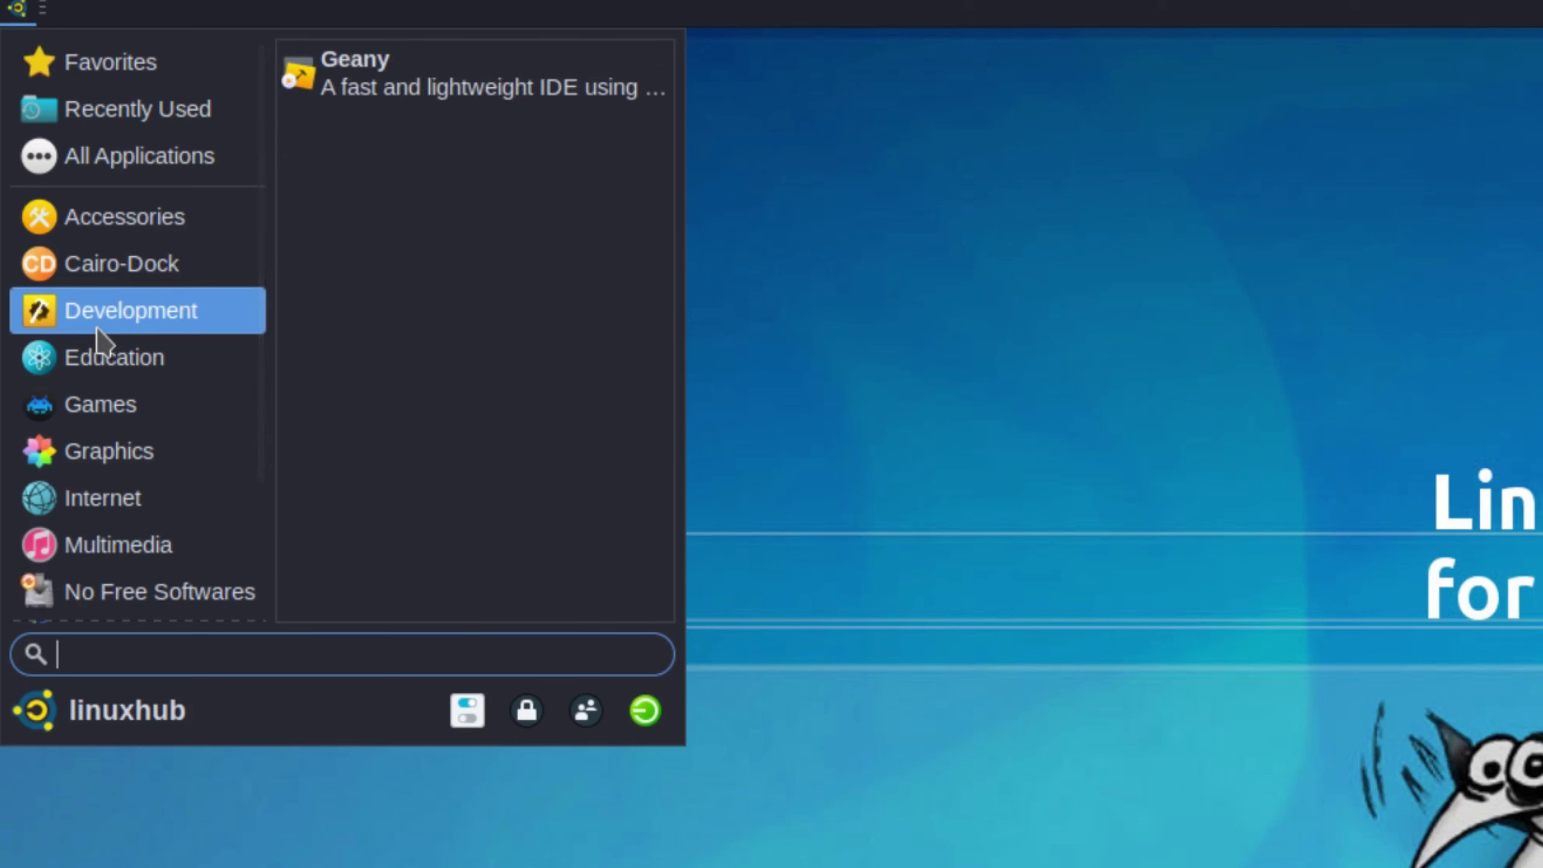
left_click(92, 371)
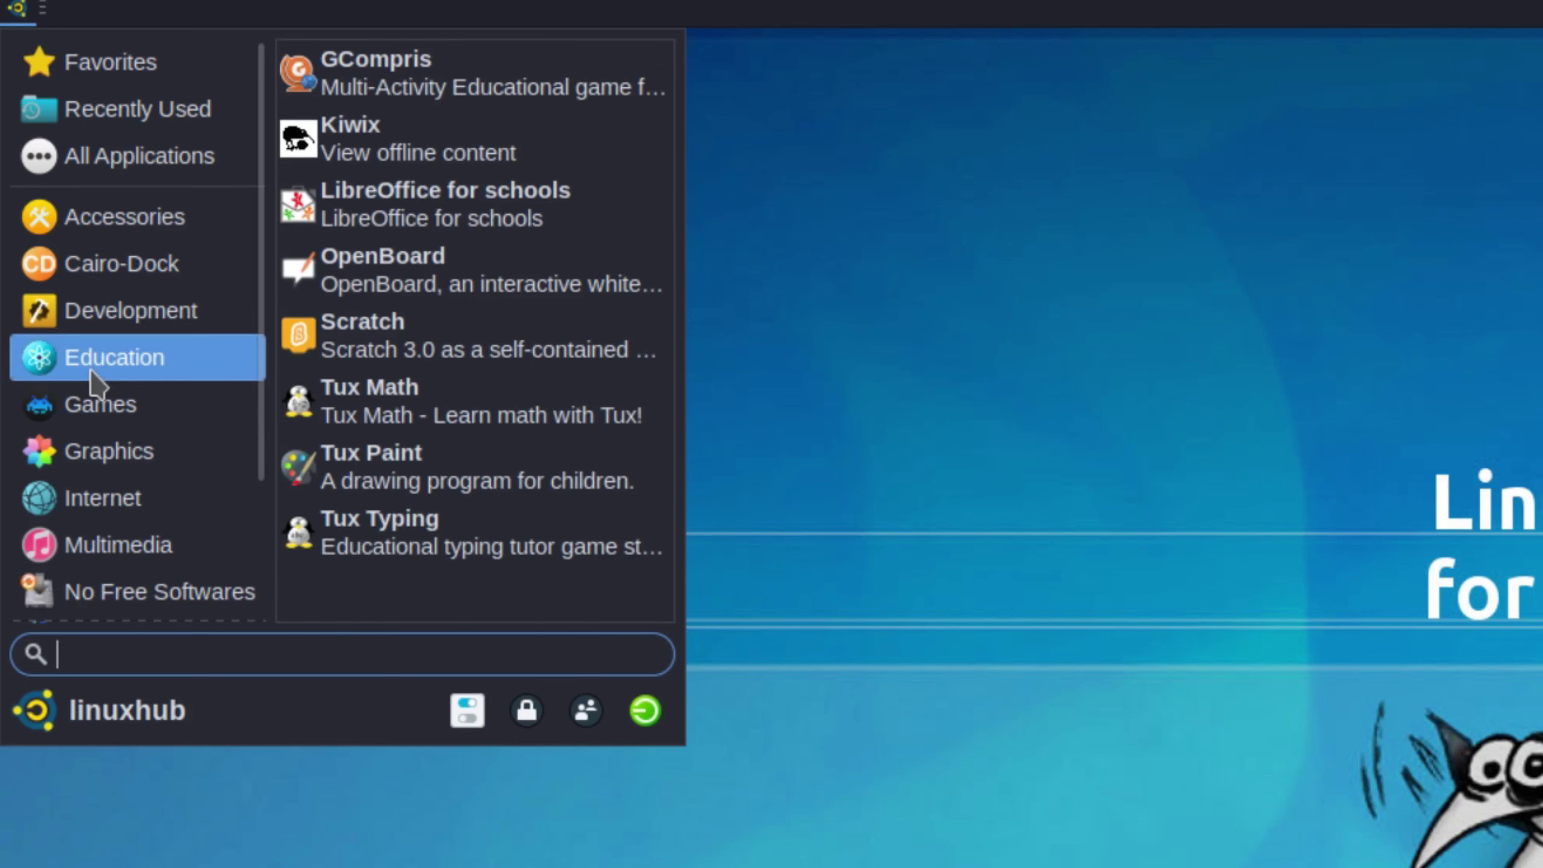
left_click(91, 407)
left_click(95, 460)
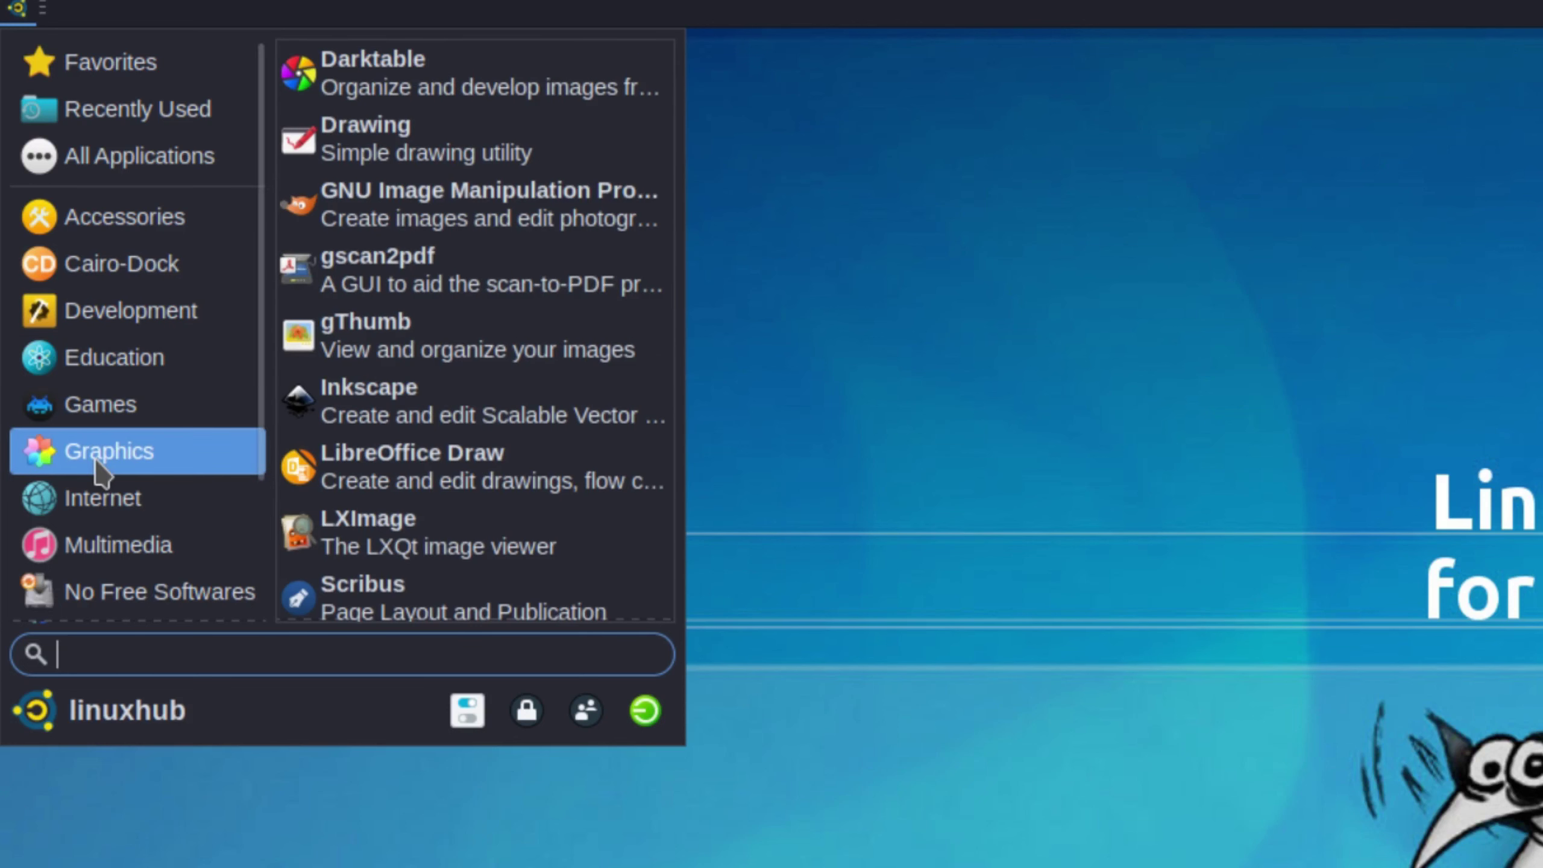
left_click(122, 503)
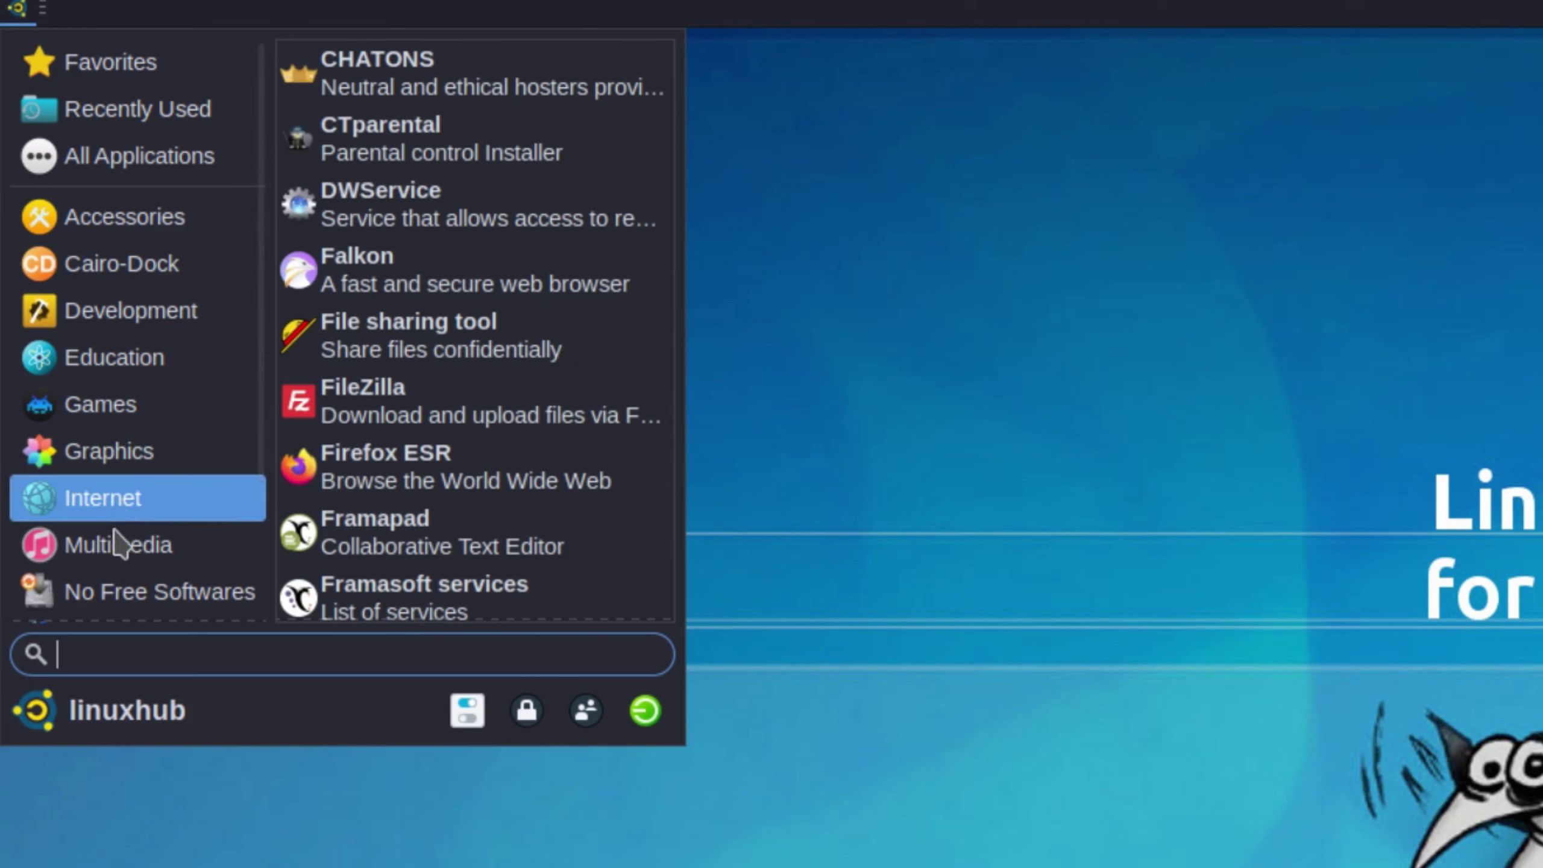
left_click(99, 561)
left_click(110, 598)
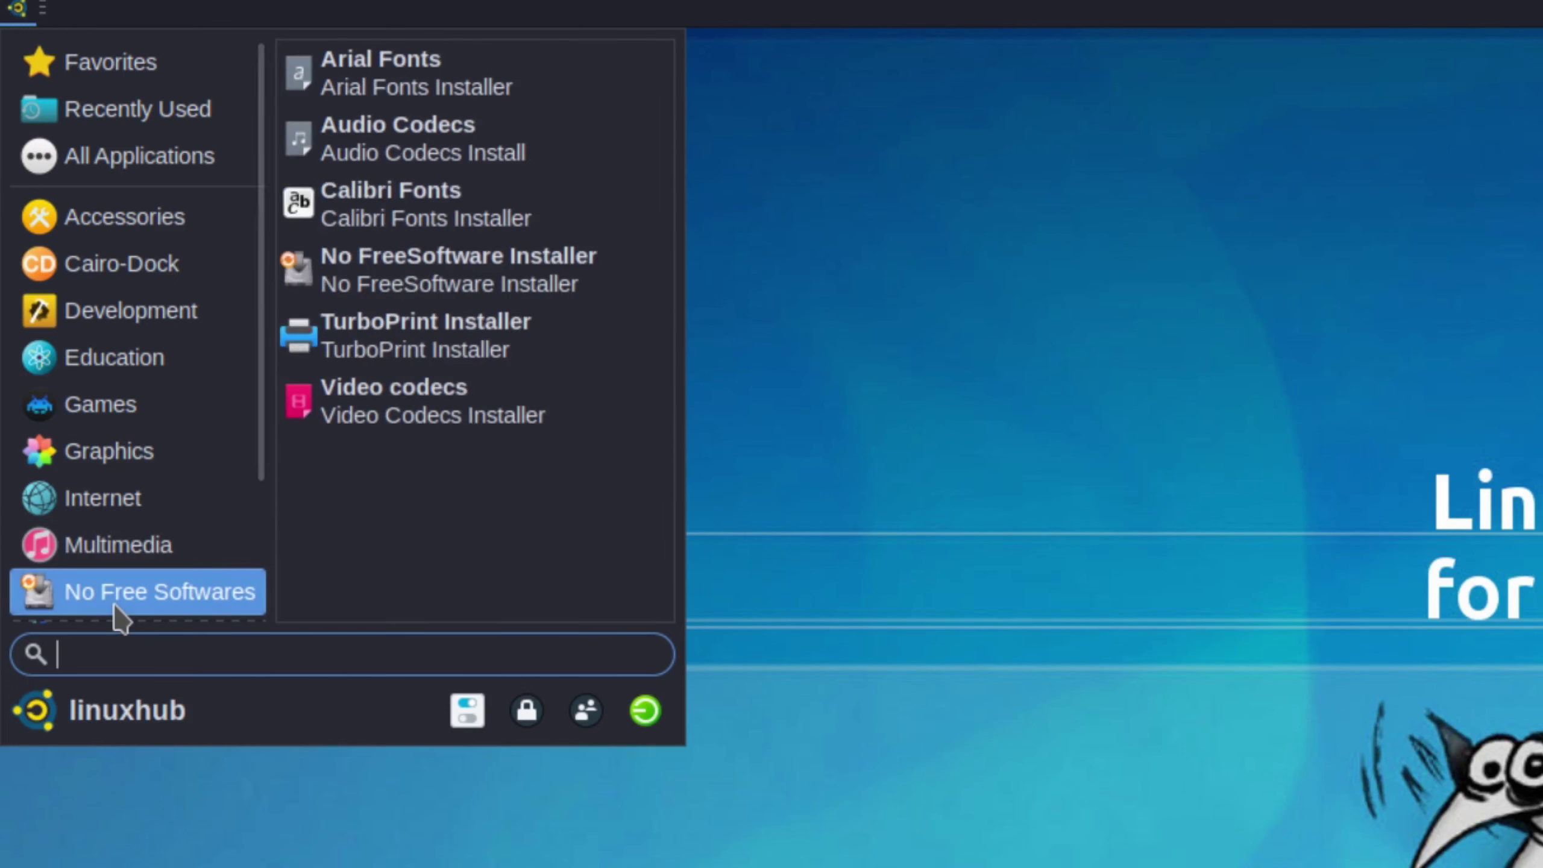
Examine the applications in the Development, Office, Science, Settings and System categories
left_click(149, 310)
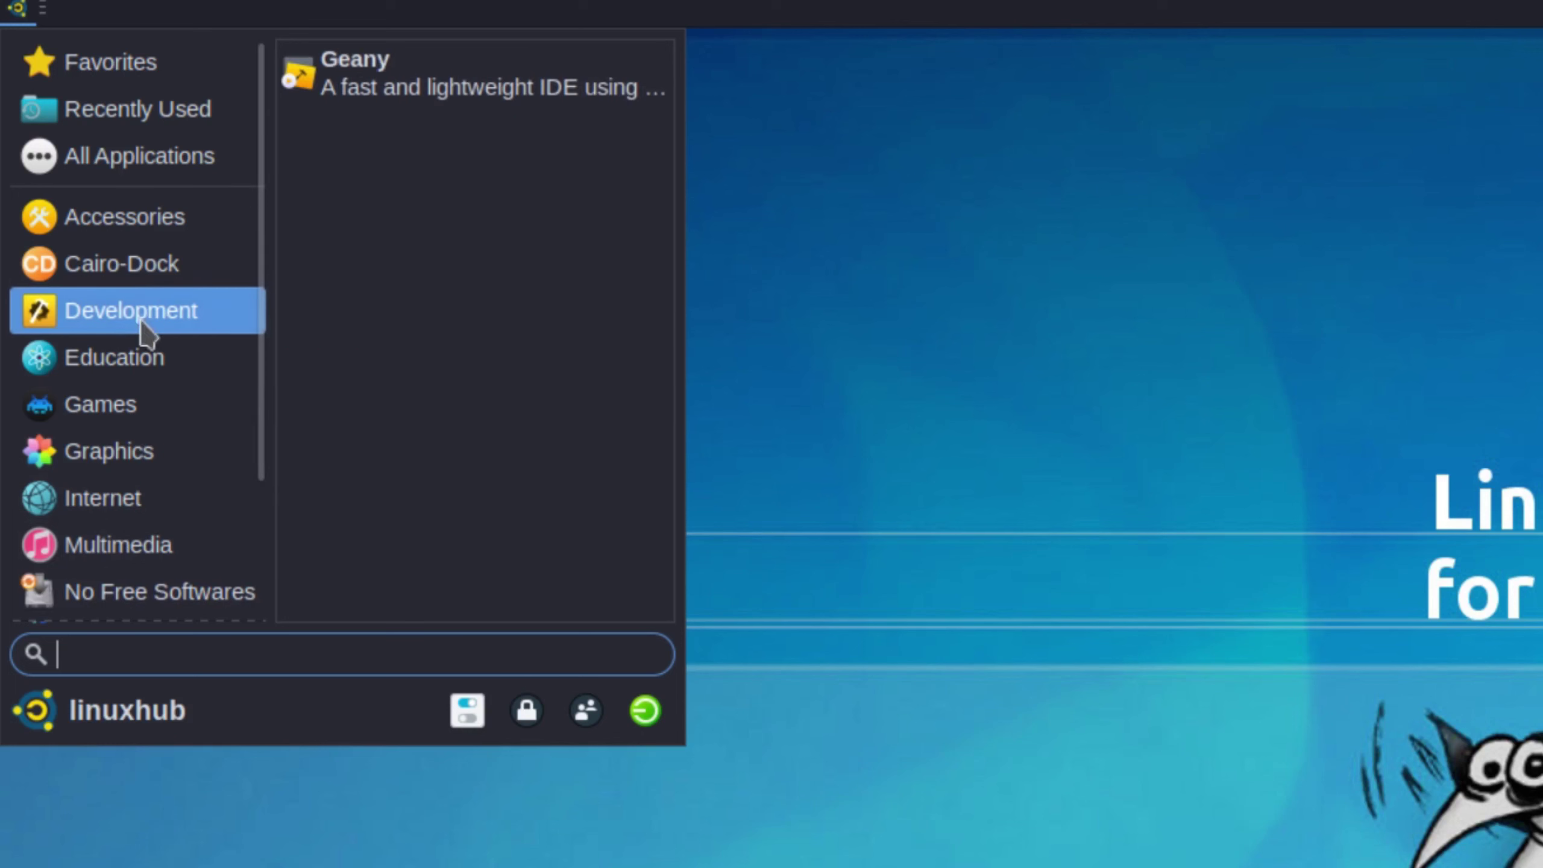
scroll(139, 335, "down", 3)
left_click(140, 328)
left_click(144, 473)
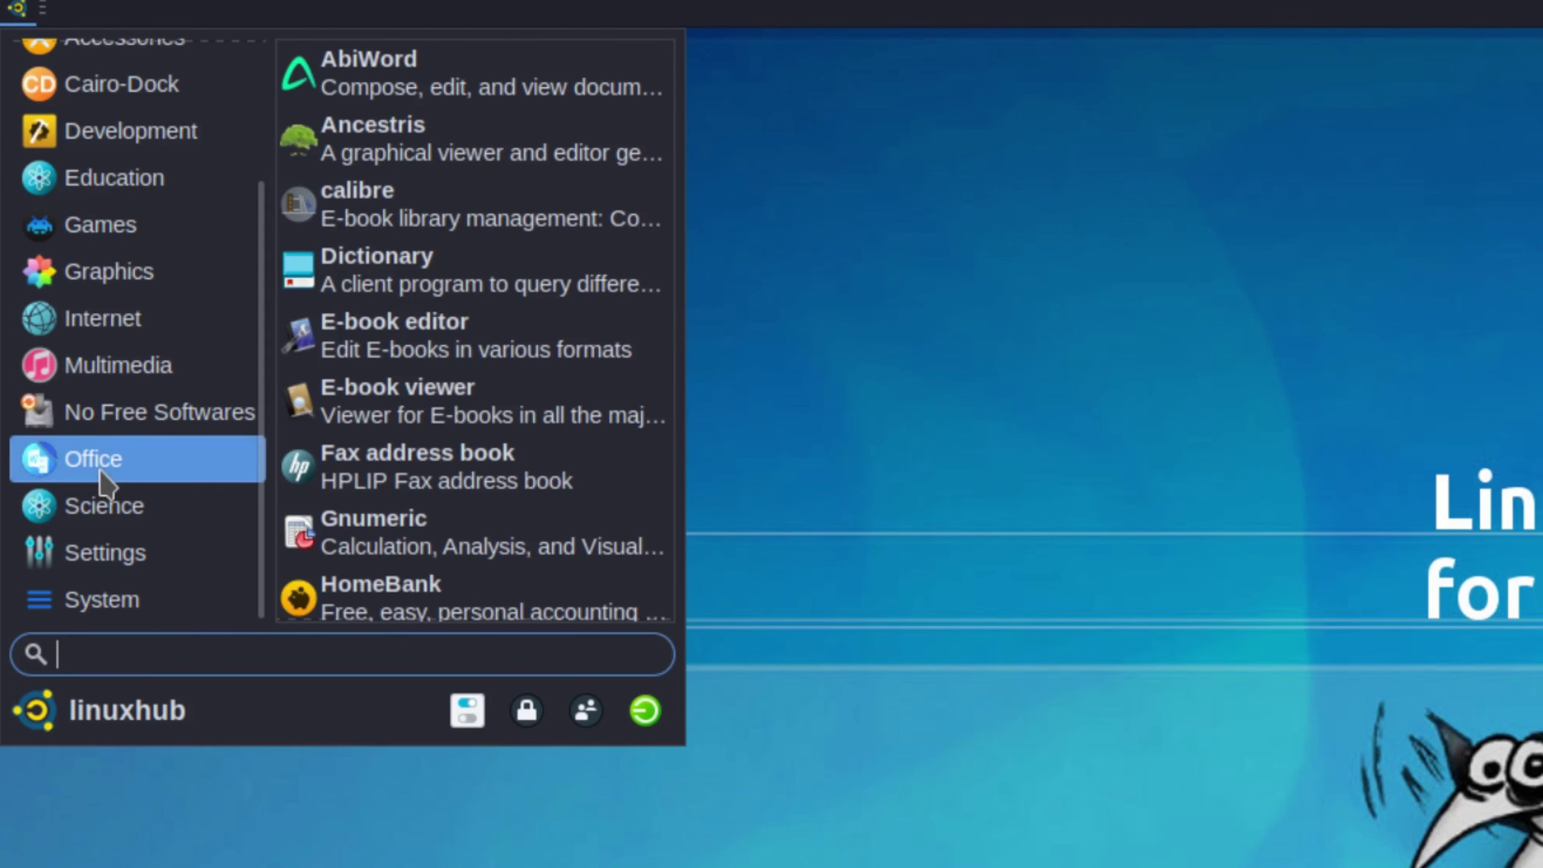
left_click(104, 510)
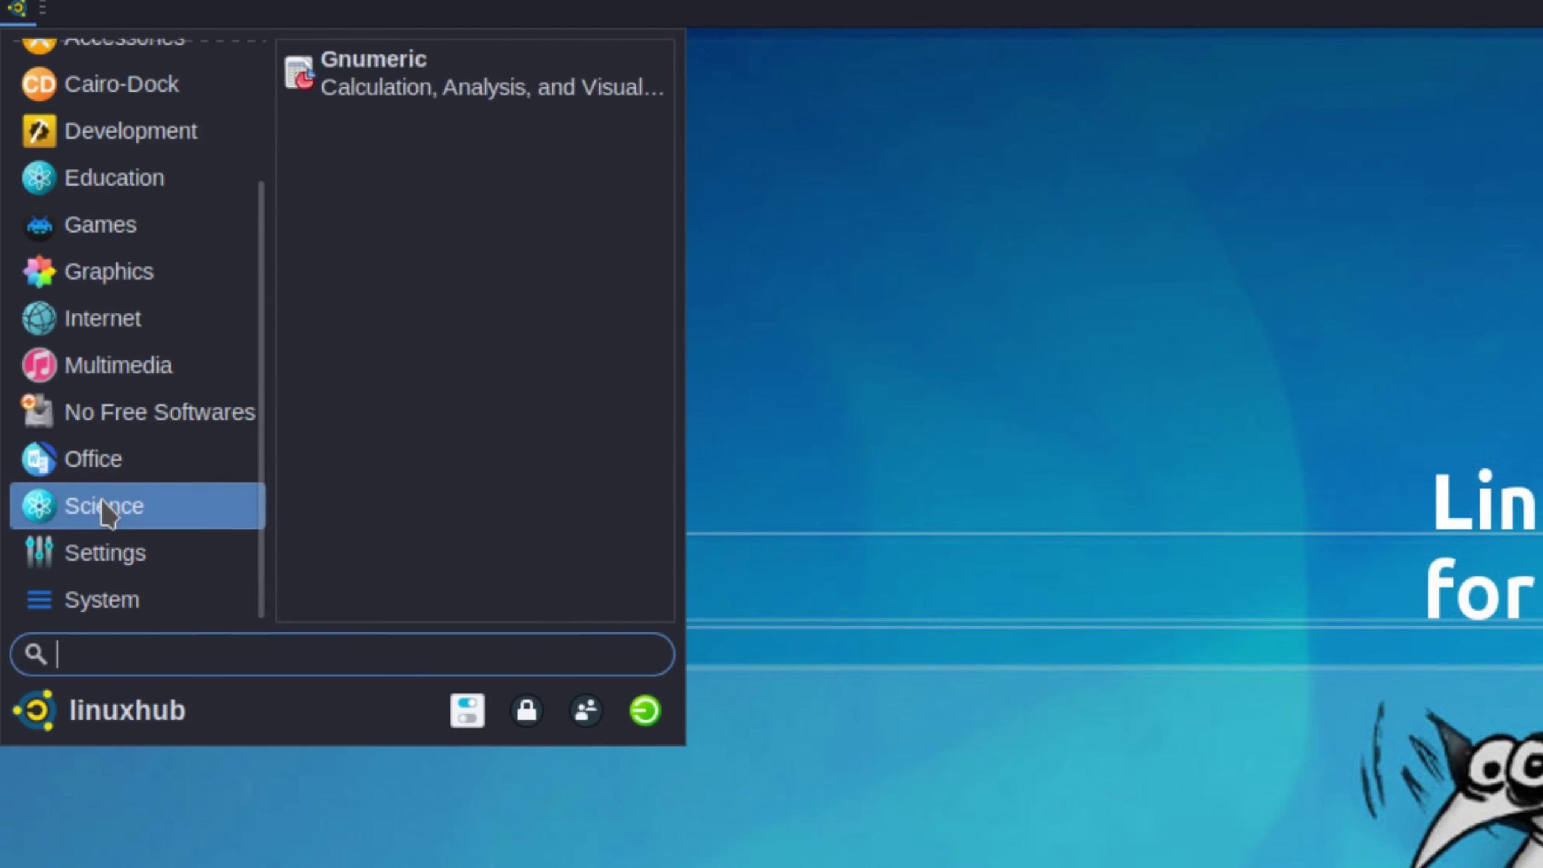
left_click(131, 551)
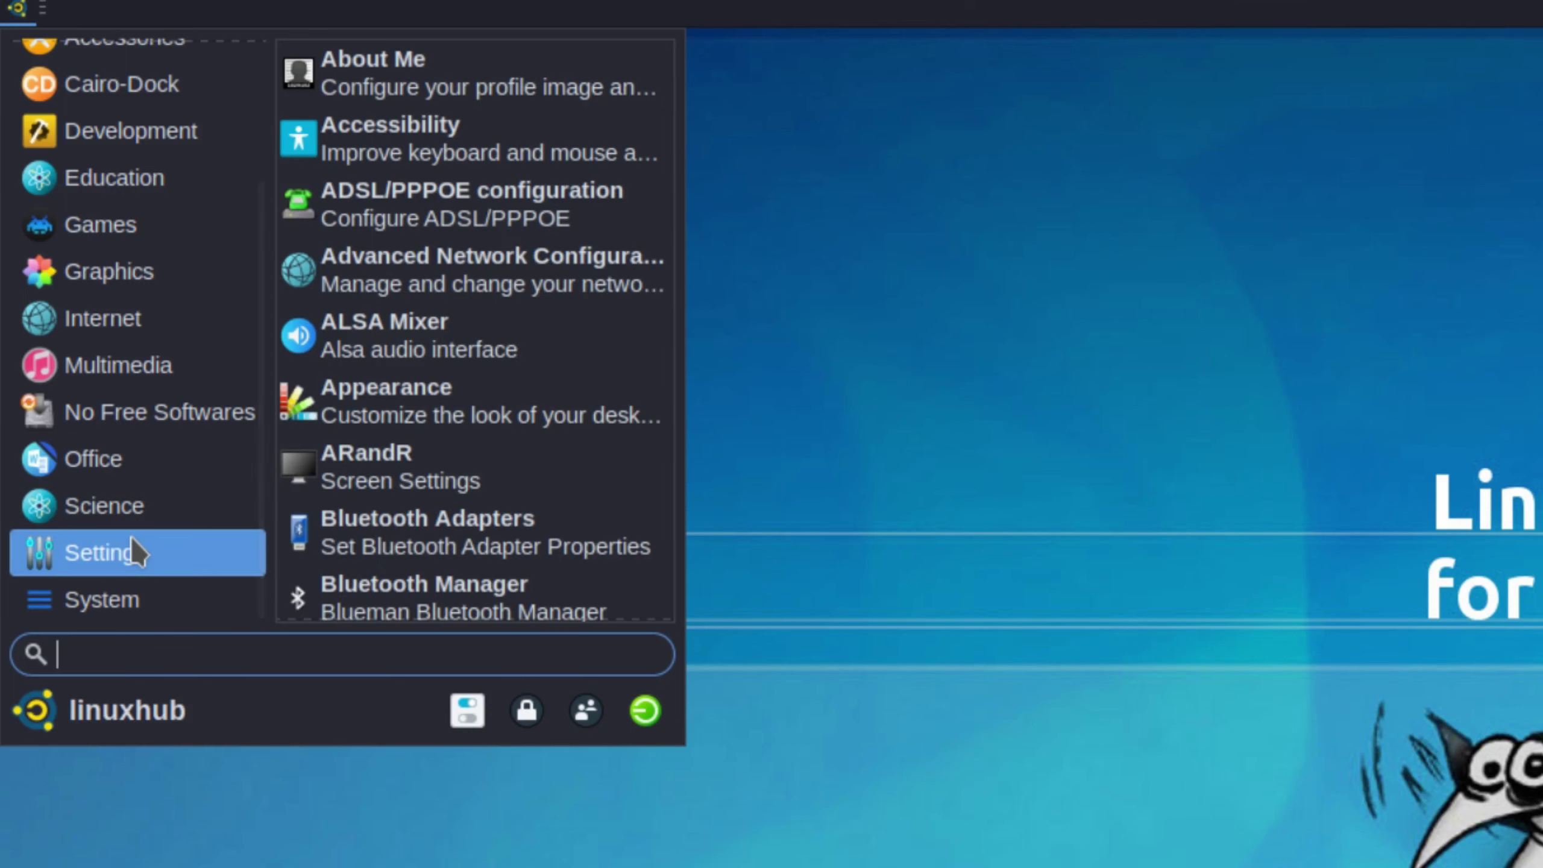
left_click(130, 607)
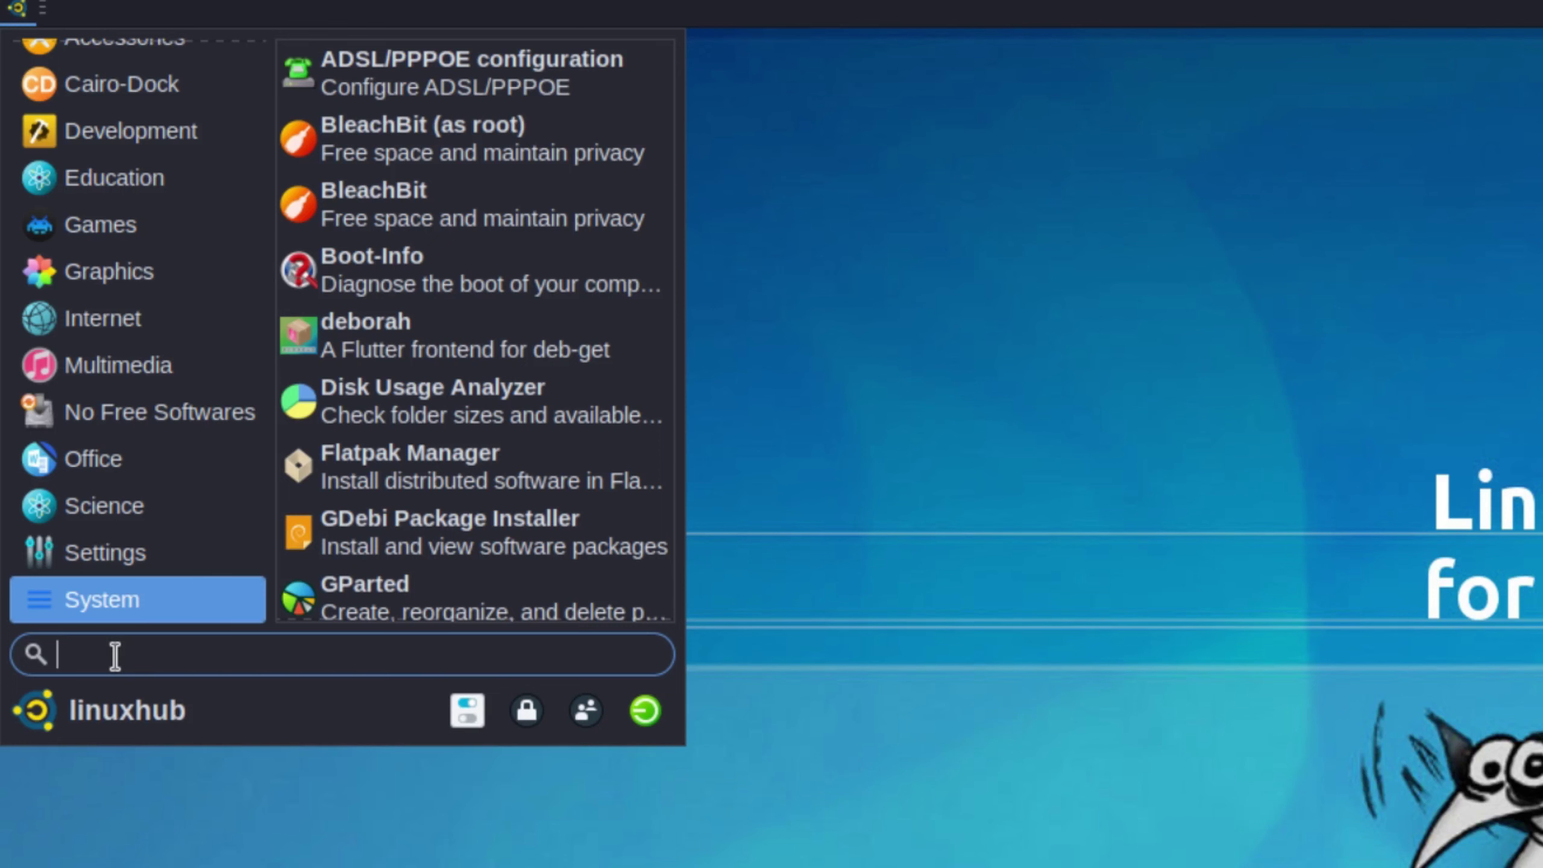
Search the application menu for "fire" and clear the search
type("fire")
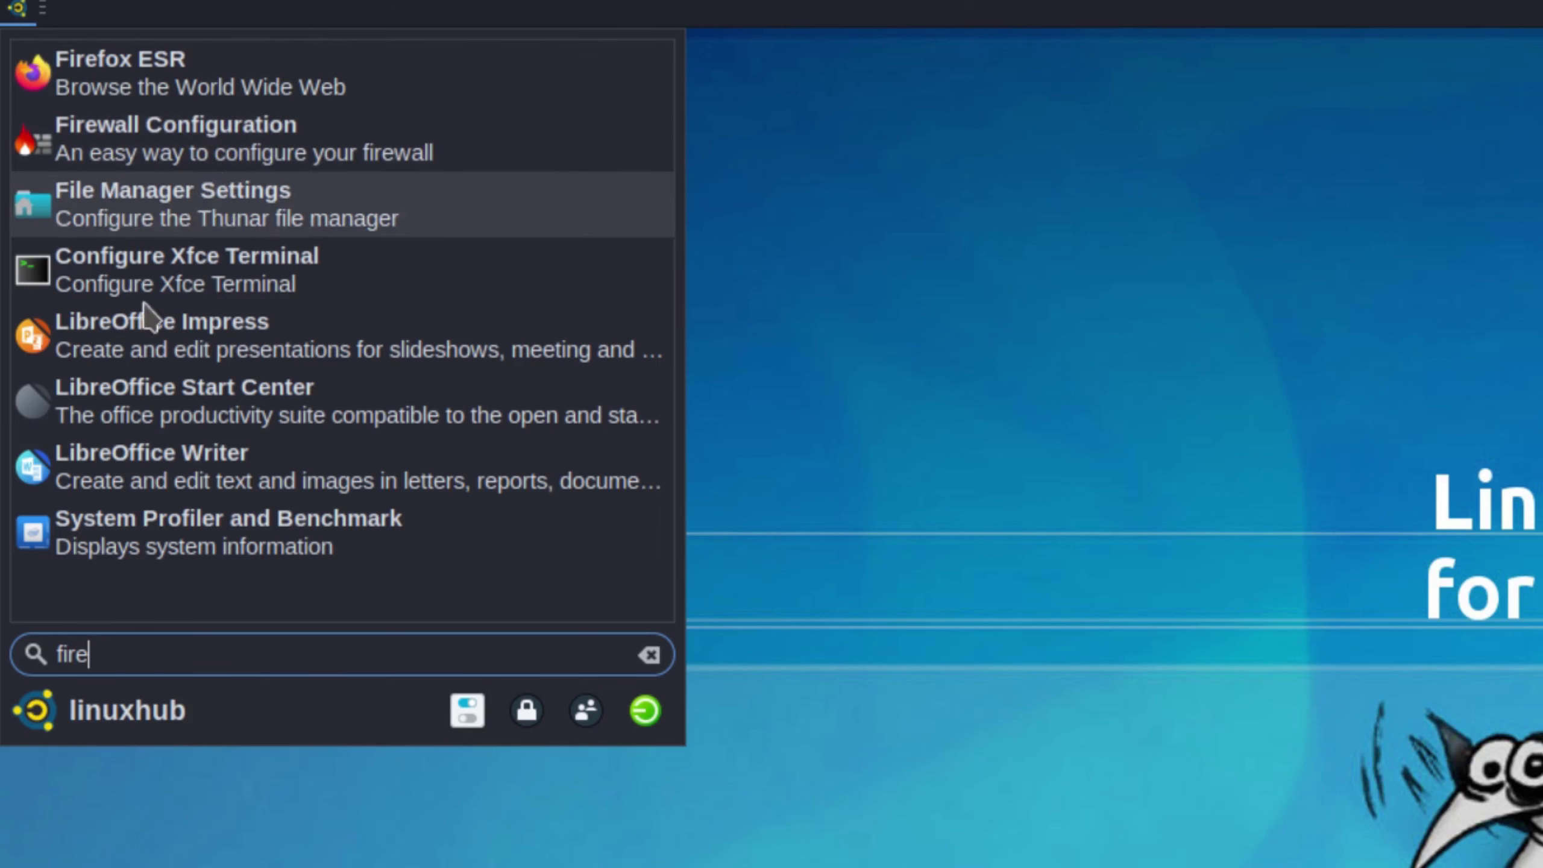
left_click(650, 656)
Look through the Accessories category and launch Galculator
scroll(91, 464, "up", 4)
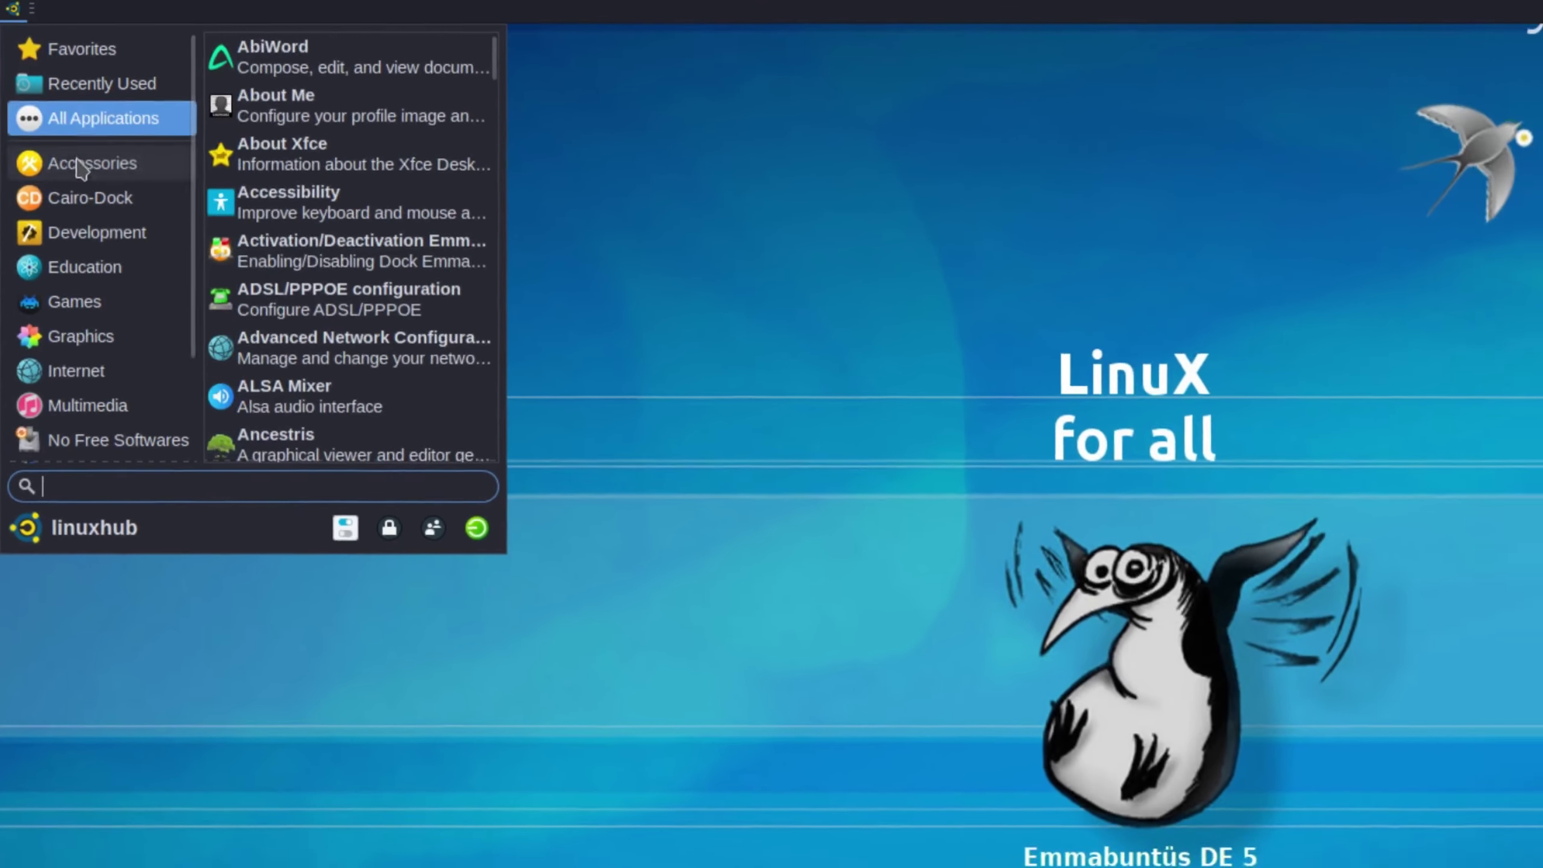
mouse_move(82, 167)
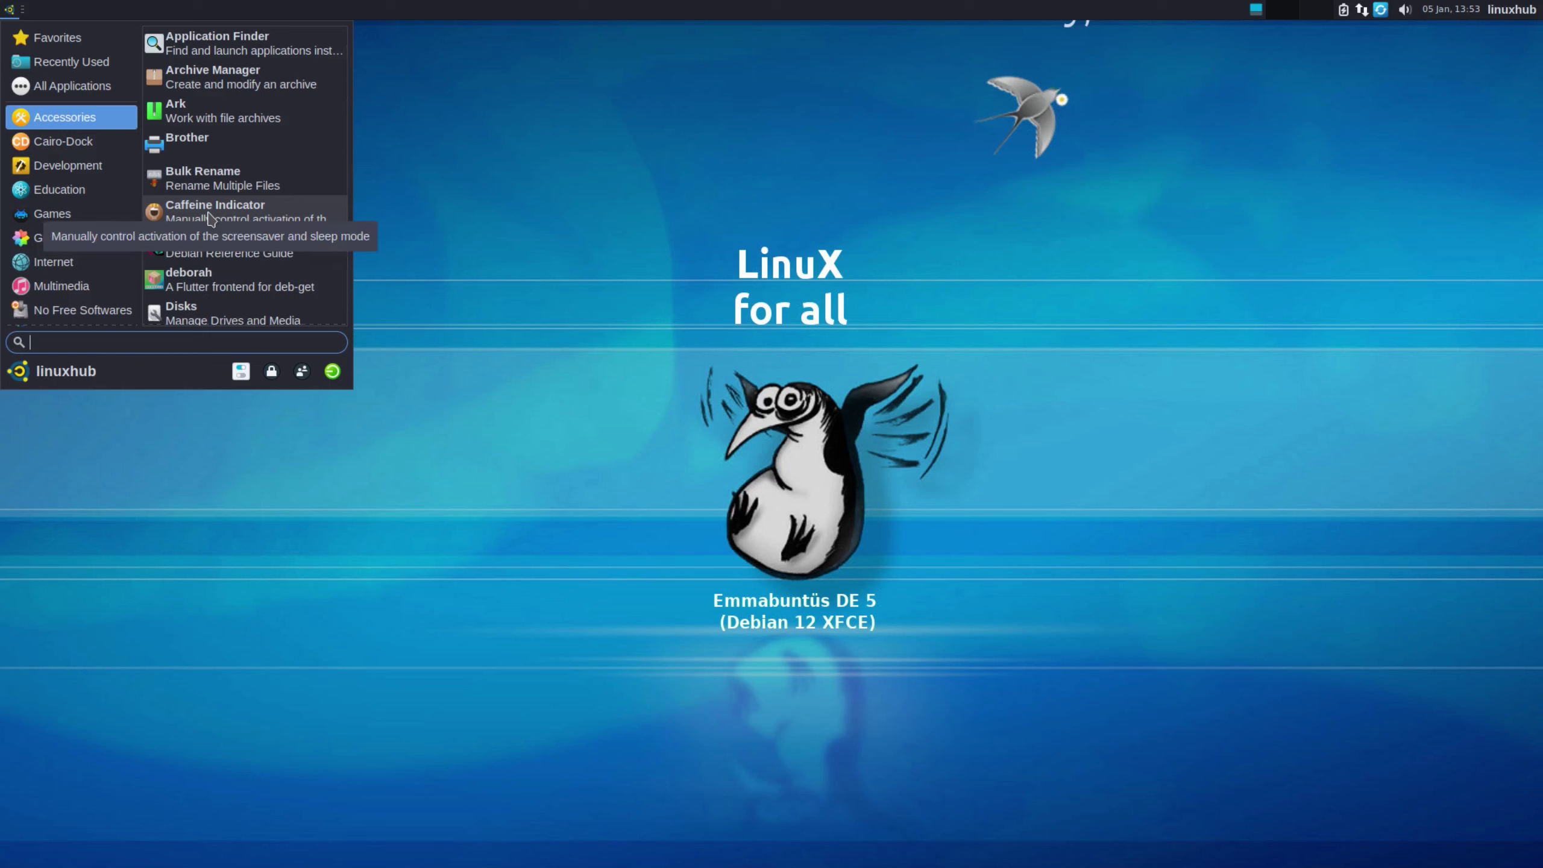
scroll(243, 256, "down", 5)
scroll(260, 271, "up", 5)
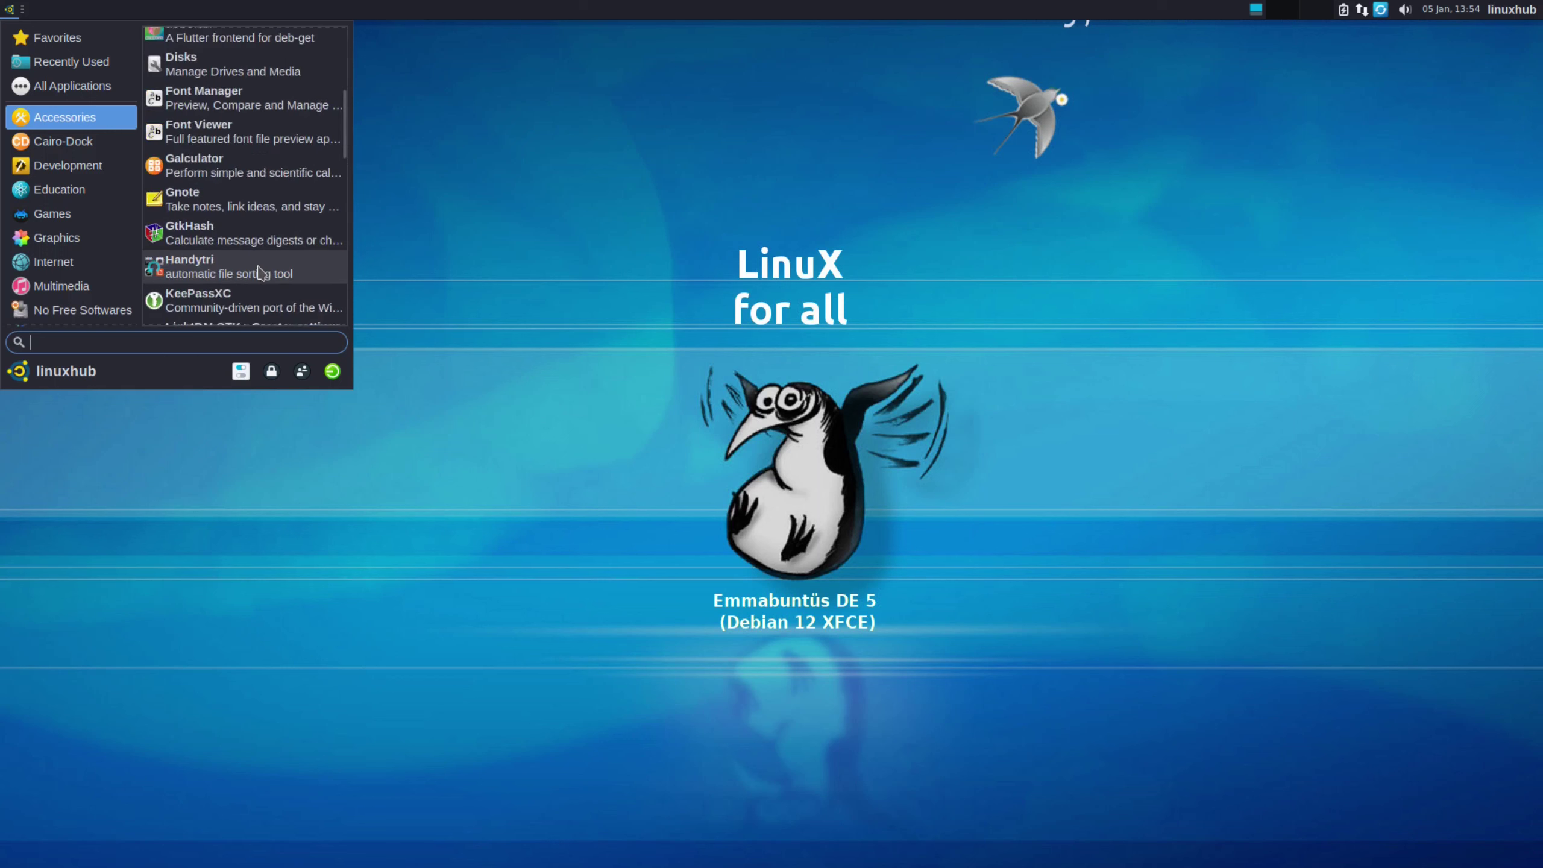
left_click(193, 165)
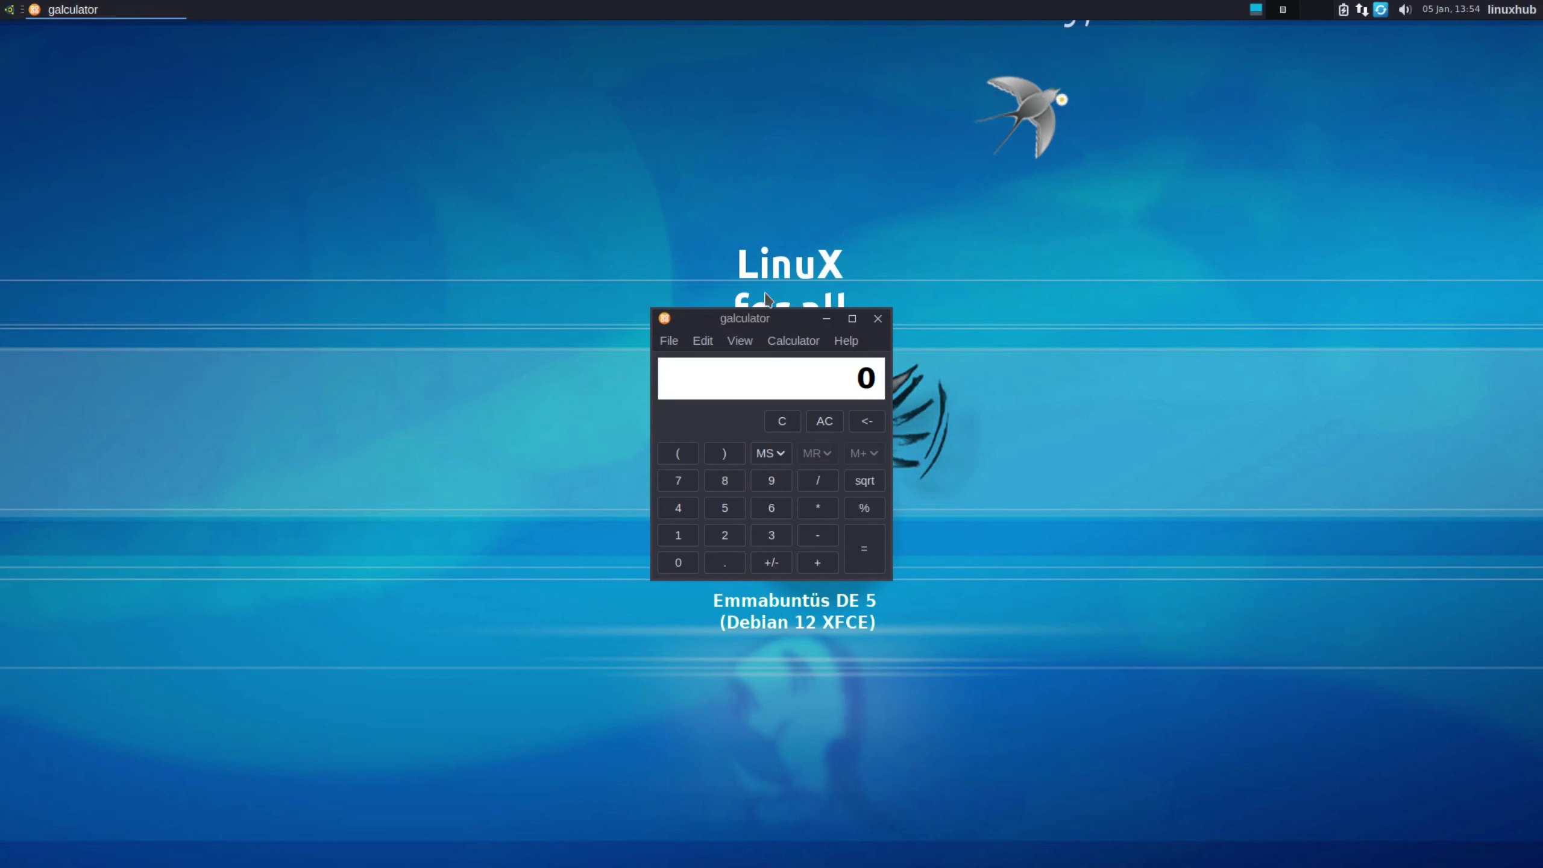
View the calculator's About information and close it
left_click(850, 342)
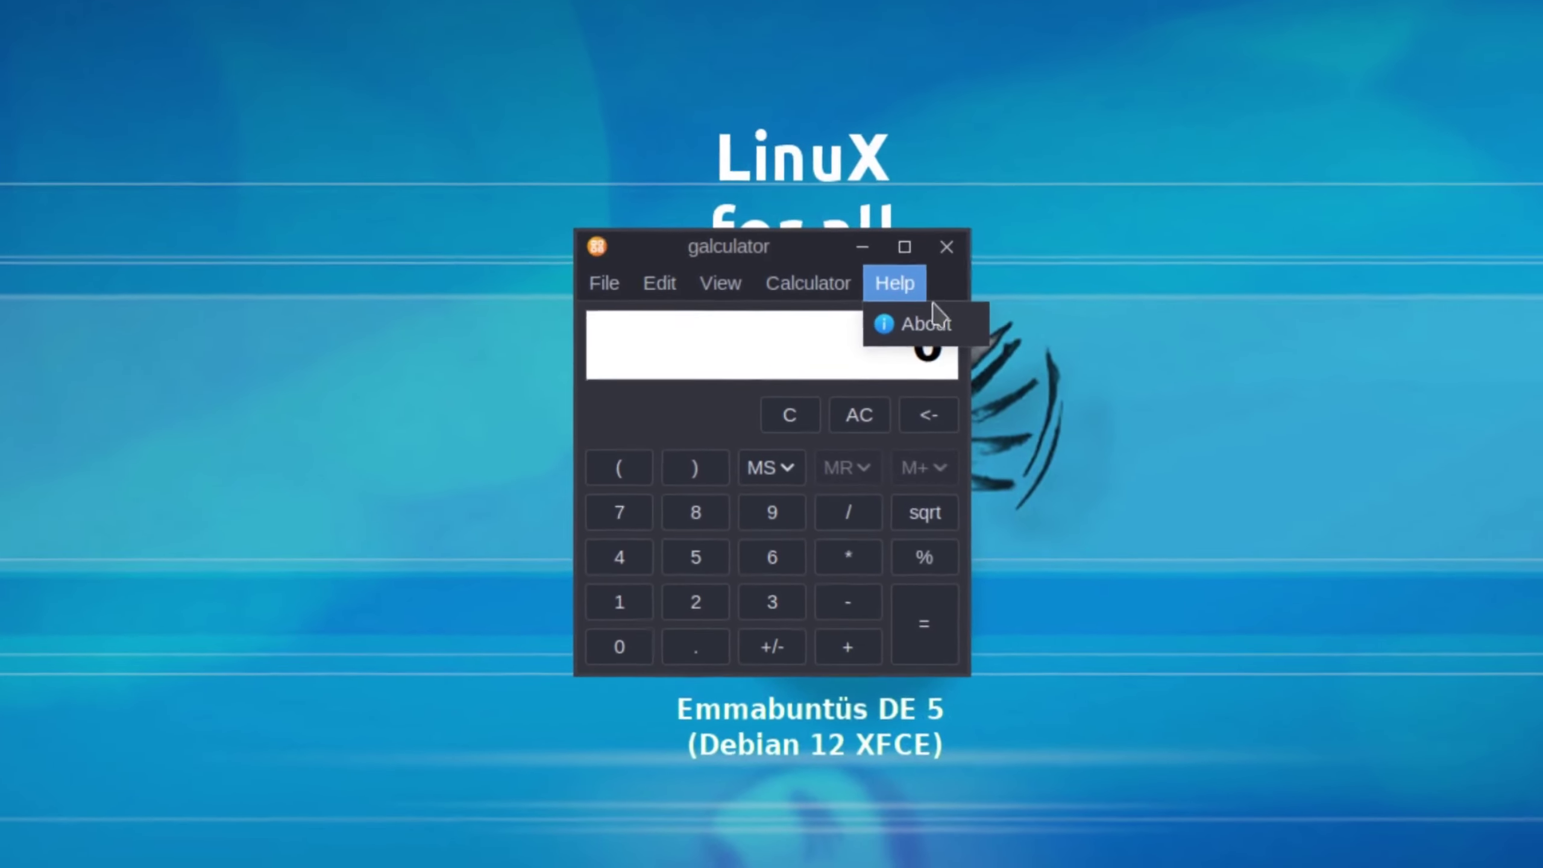
left_click(943, 305)
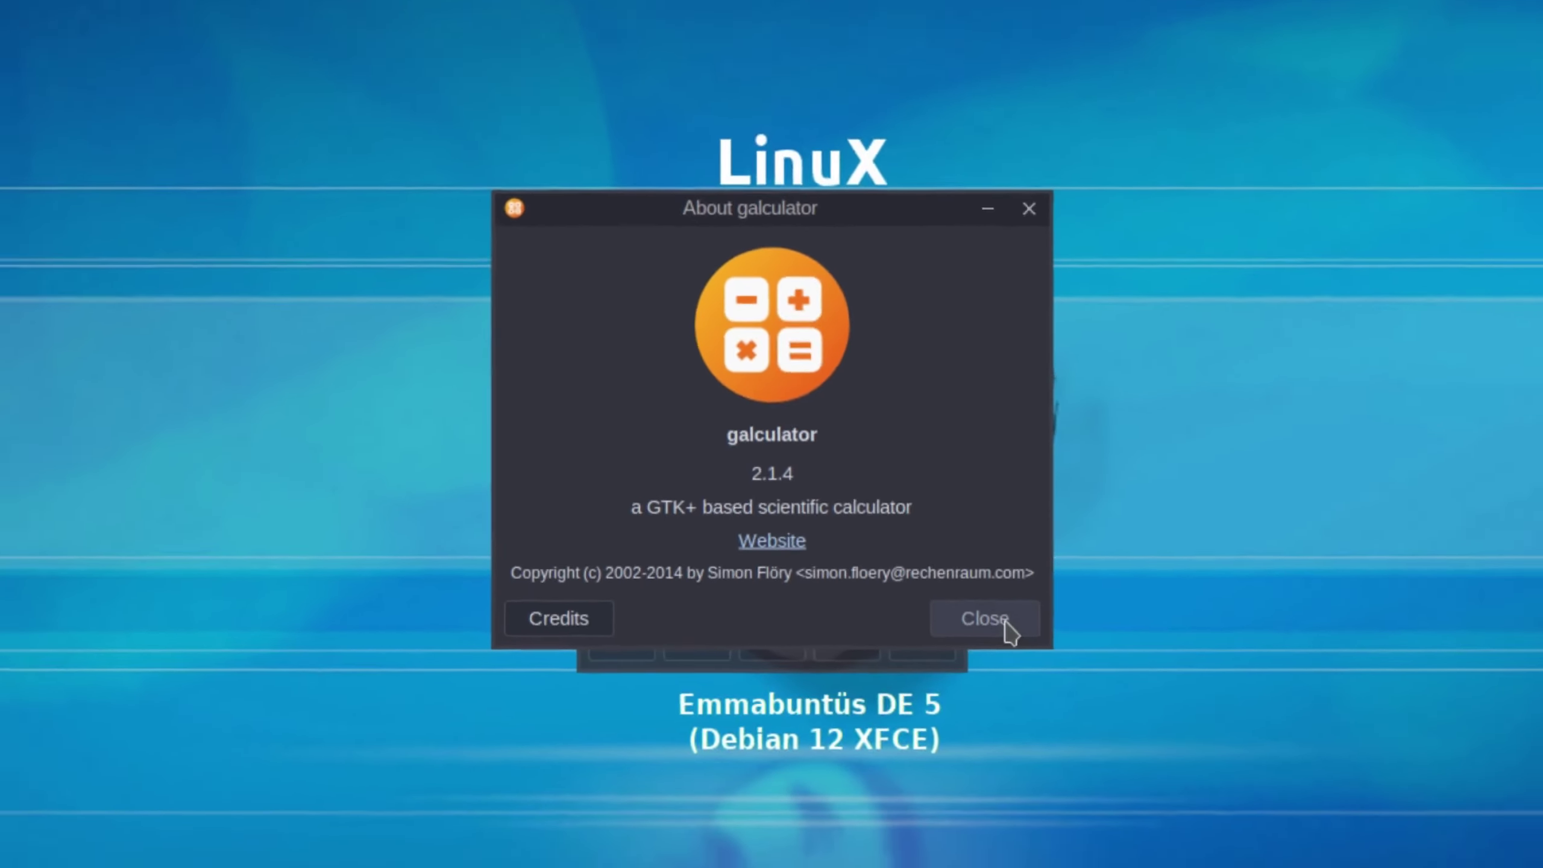
left_click(1044, 669)
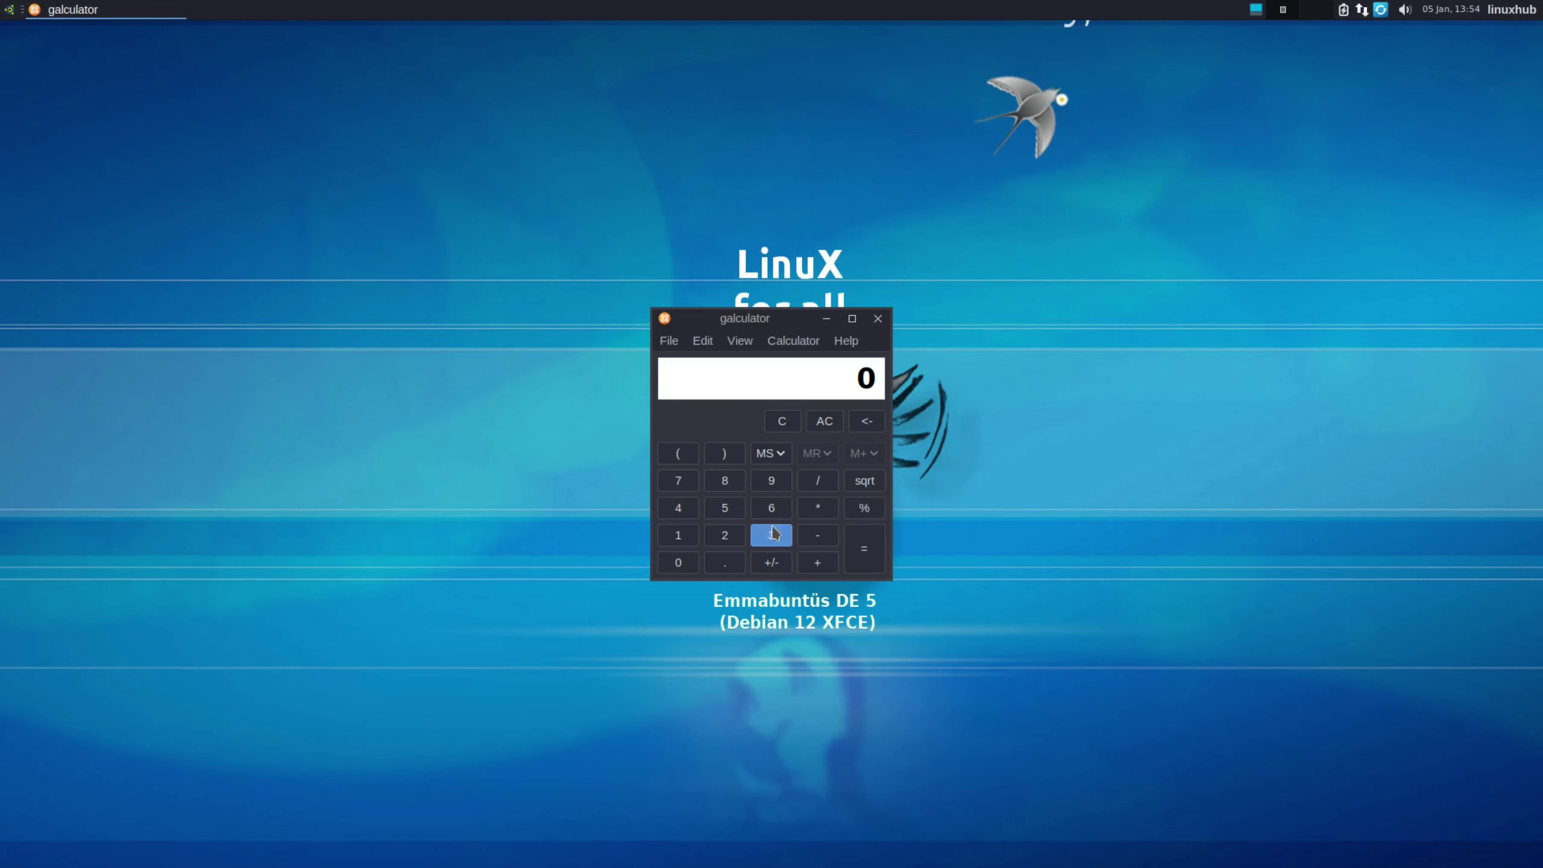
Try a calculation with 369 and 654 in the calculator, and close the calculator
left_click(772, 533)
left_click(771, 508)
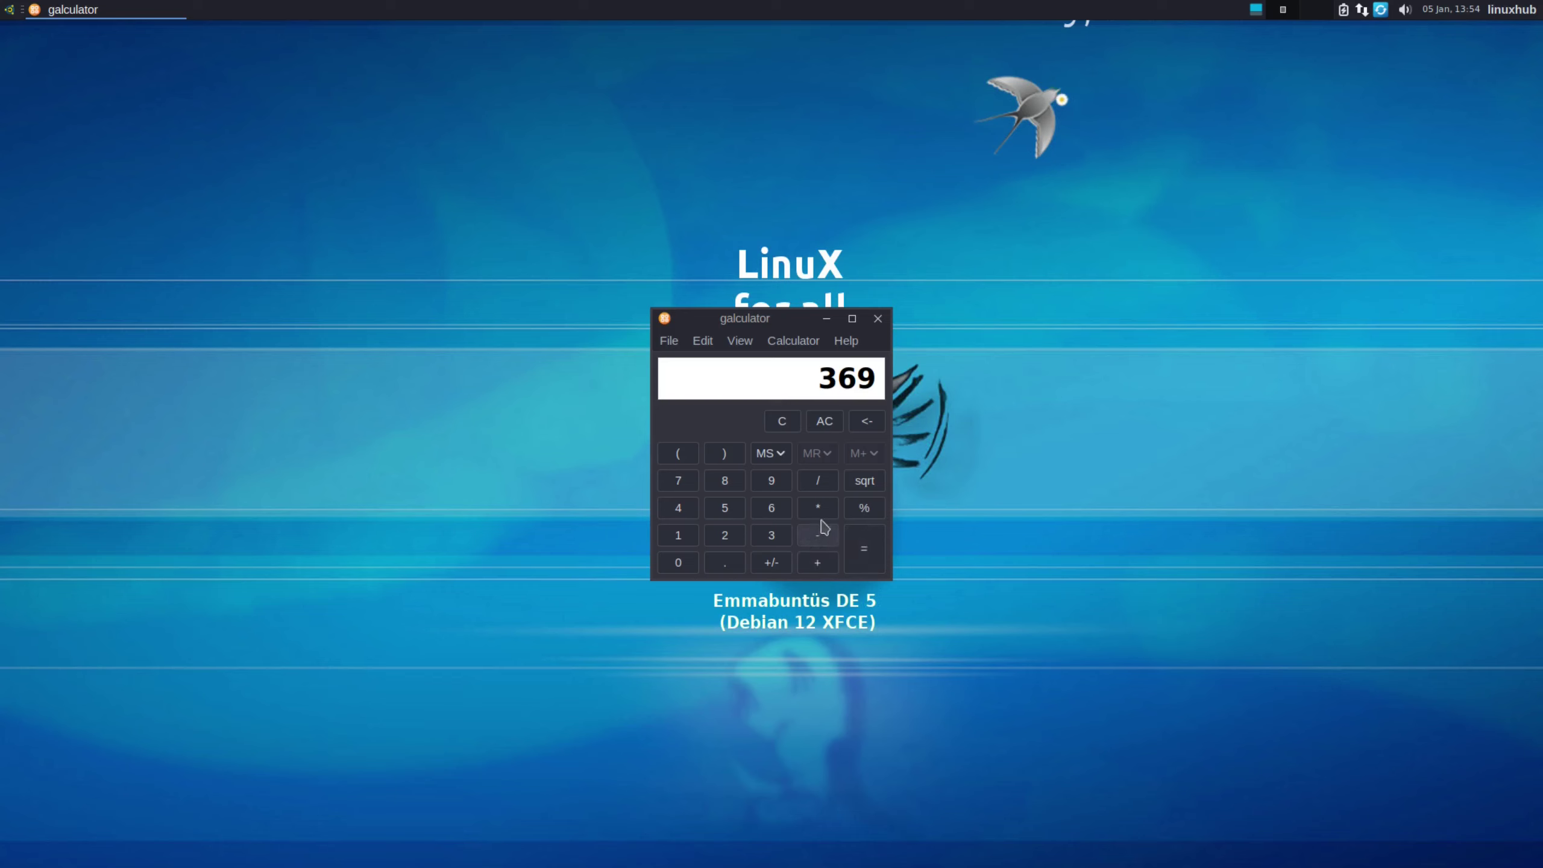
left_click(779, 508)
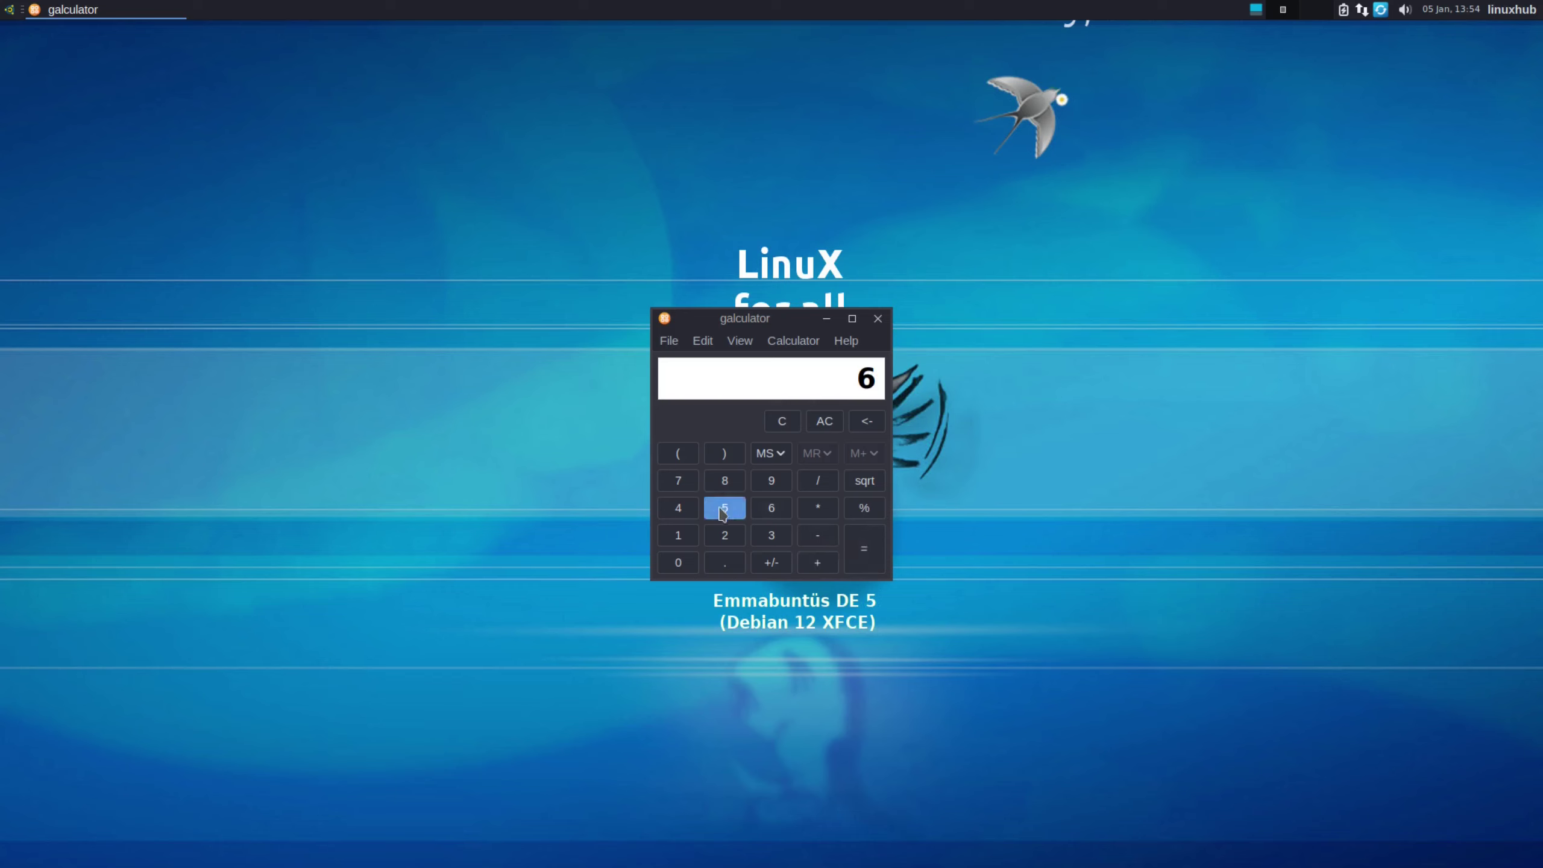
left_click(722, 514)
left_click(677, 507)
left_click(856, 565)
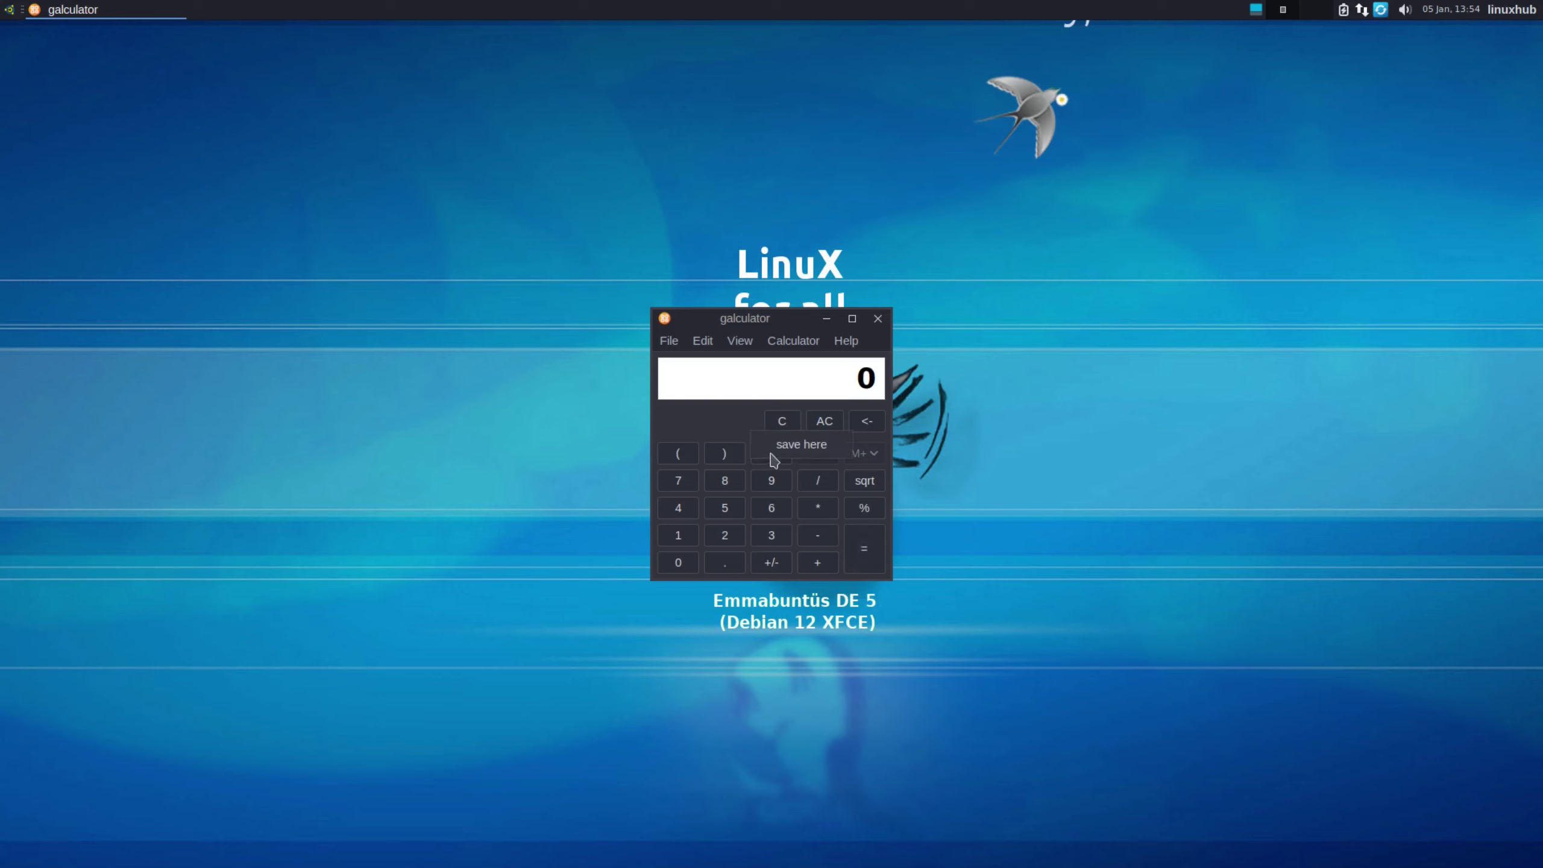
left_click(878, 319)
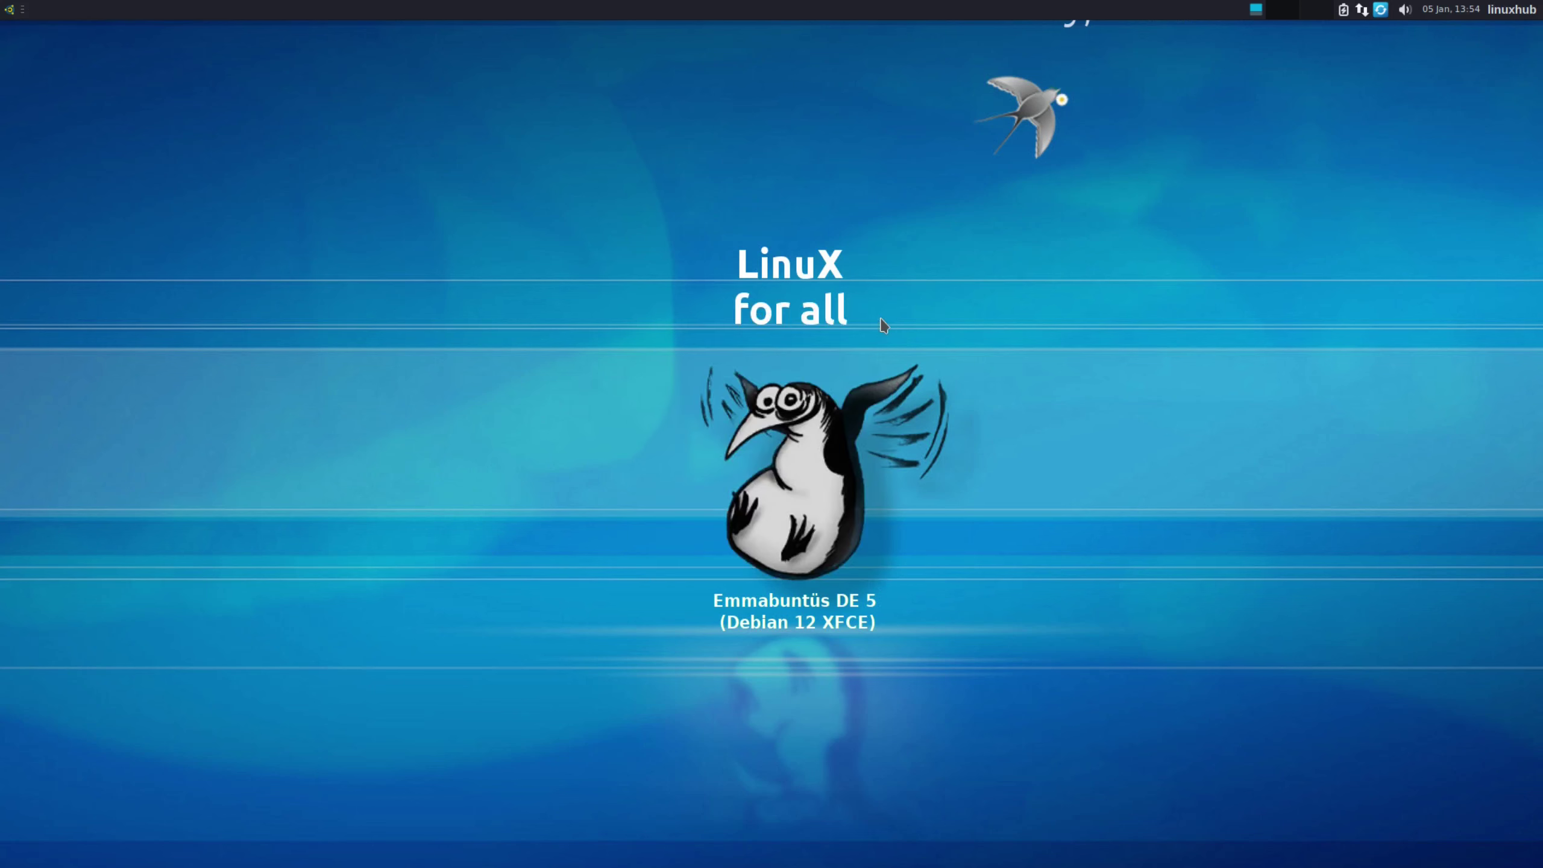
Launch Geany from the Development category and maximize its window
left_click(8, 10)
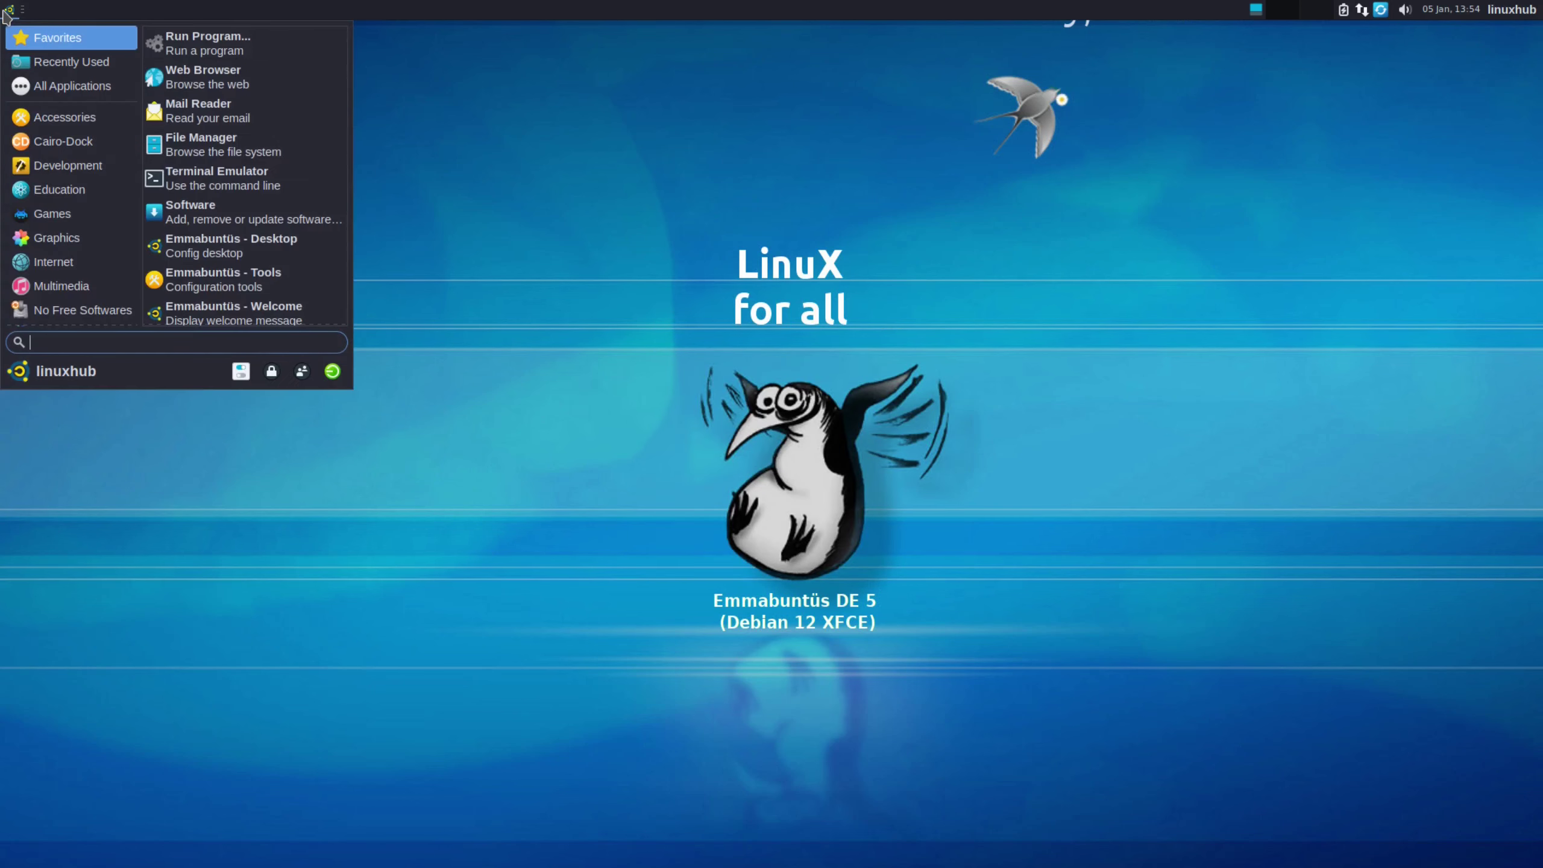
mouse_move(69, 146)
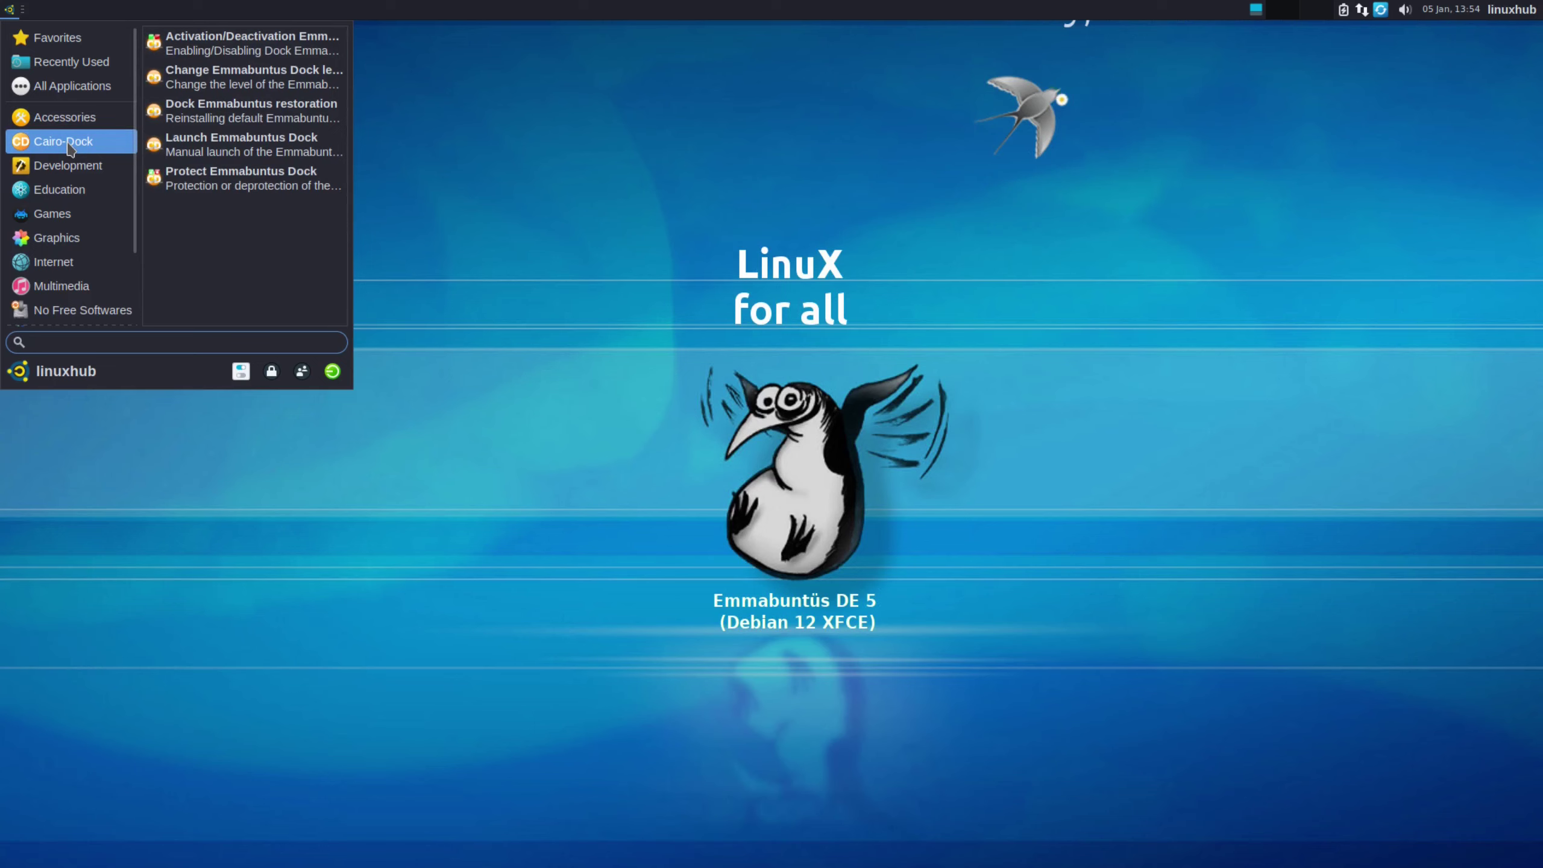
mouse_move(55, 172)
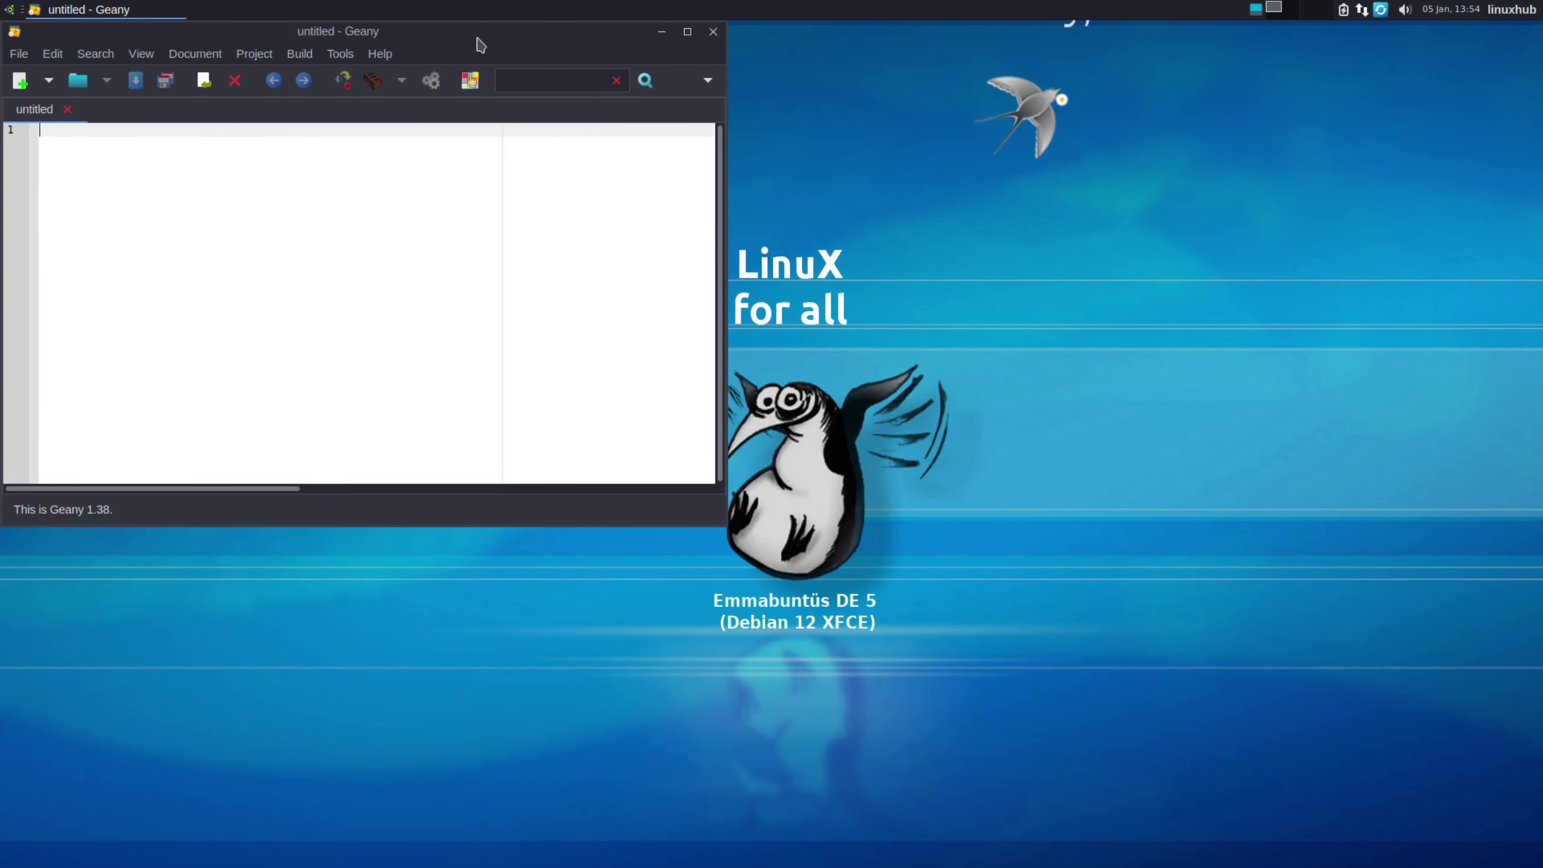
double_click(478, 39)
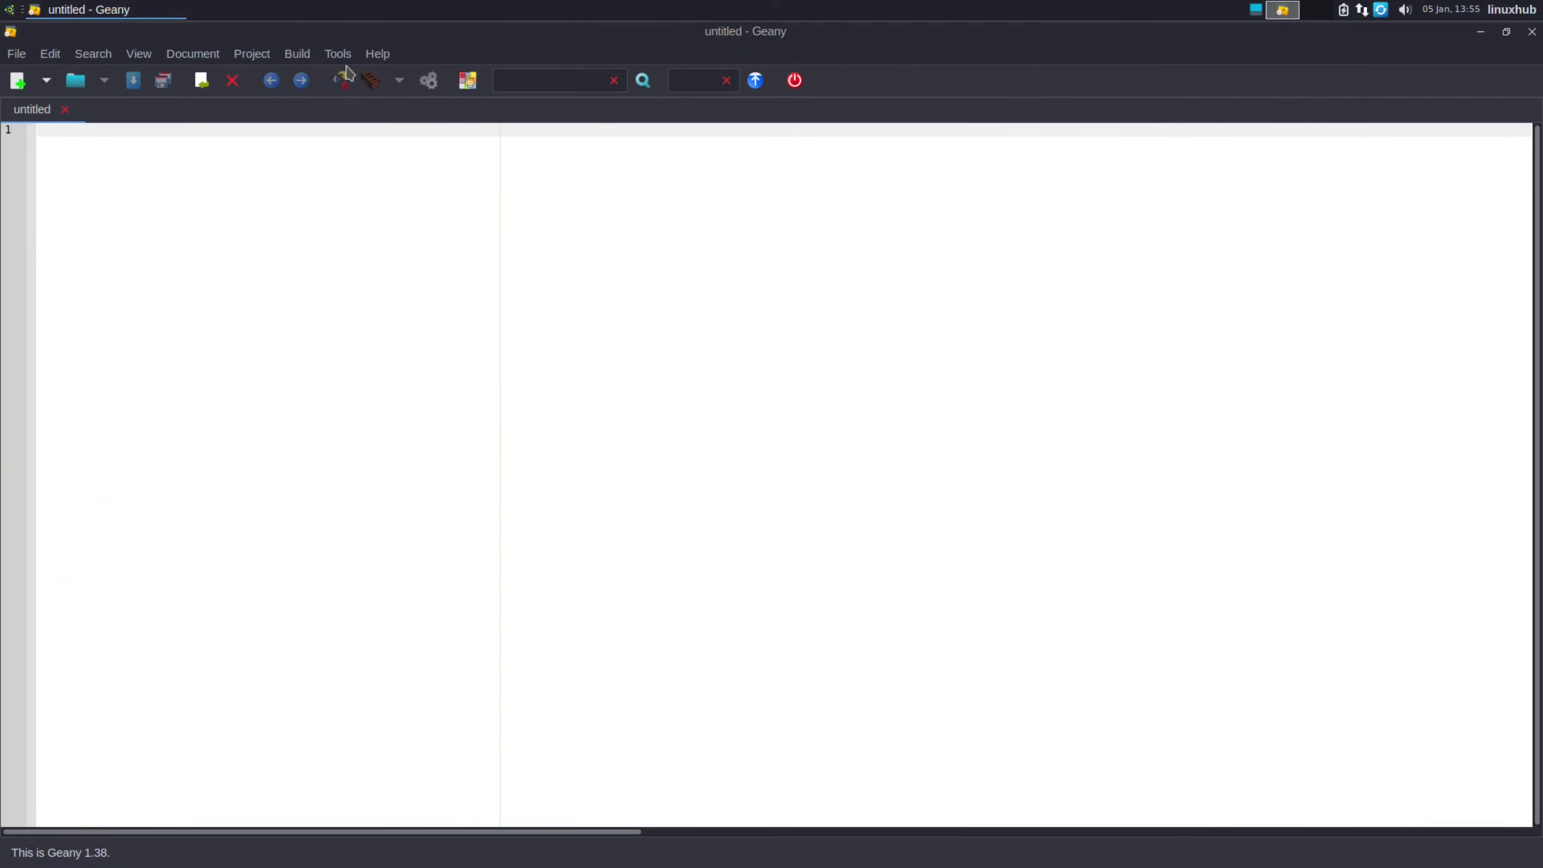
View Geany's About information, dismiss it and close the editor
left_click(377, 56)
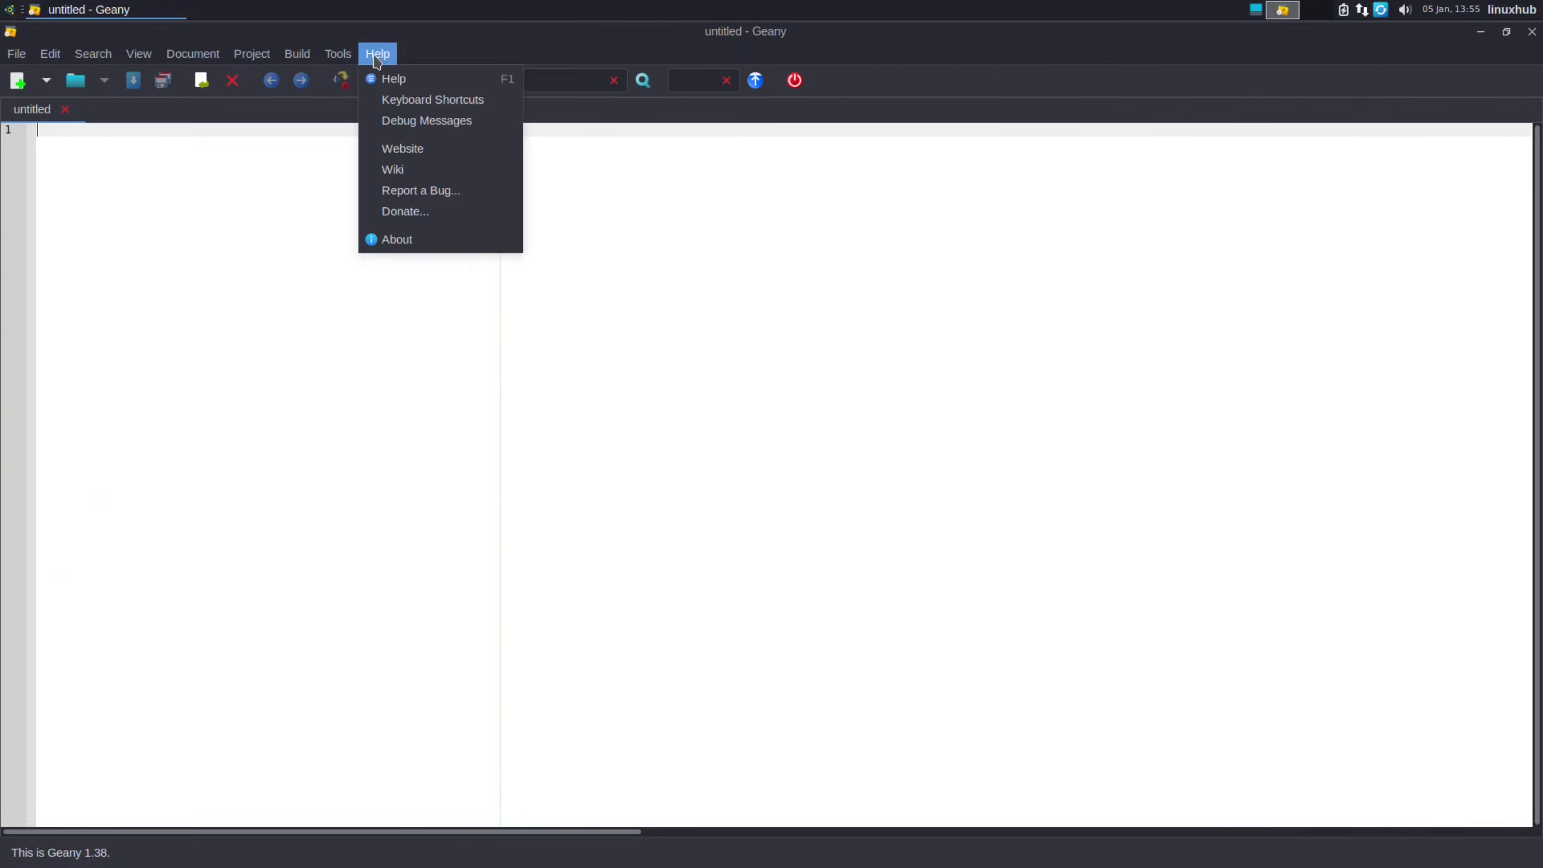
left_click(453, 245)
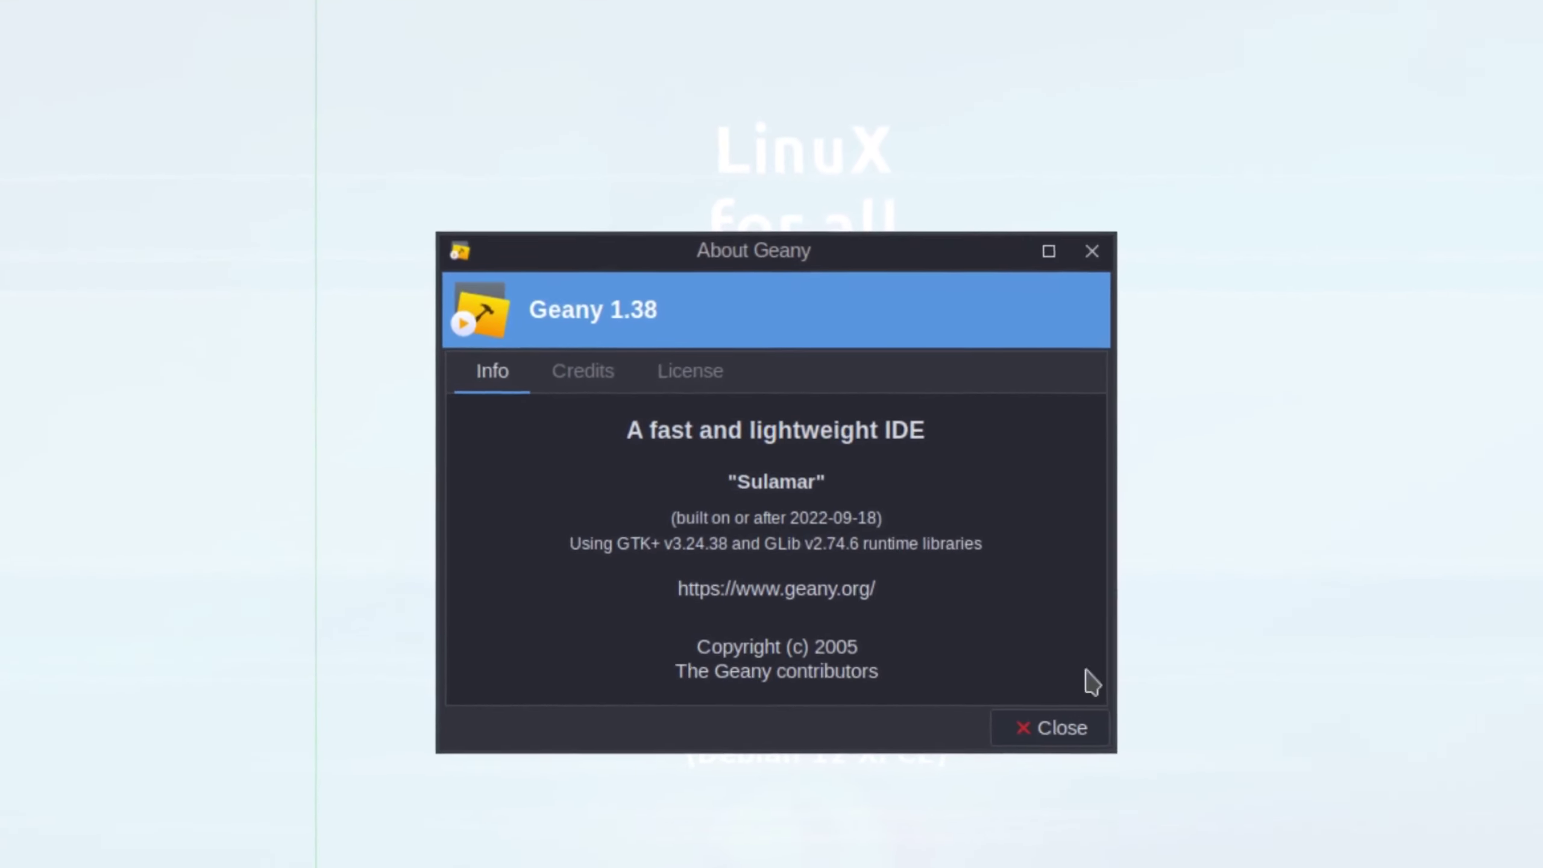
left_click(1051, 727)
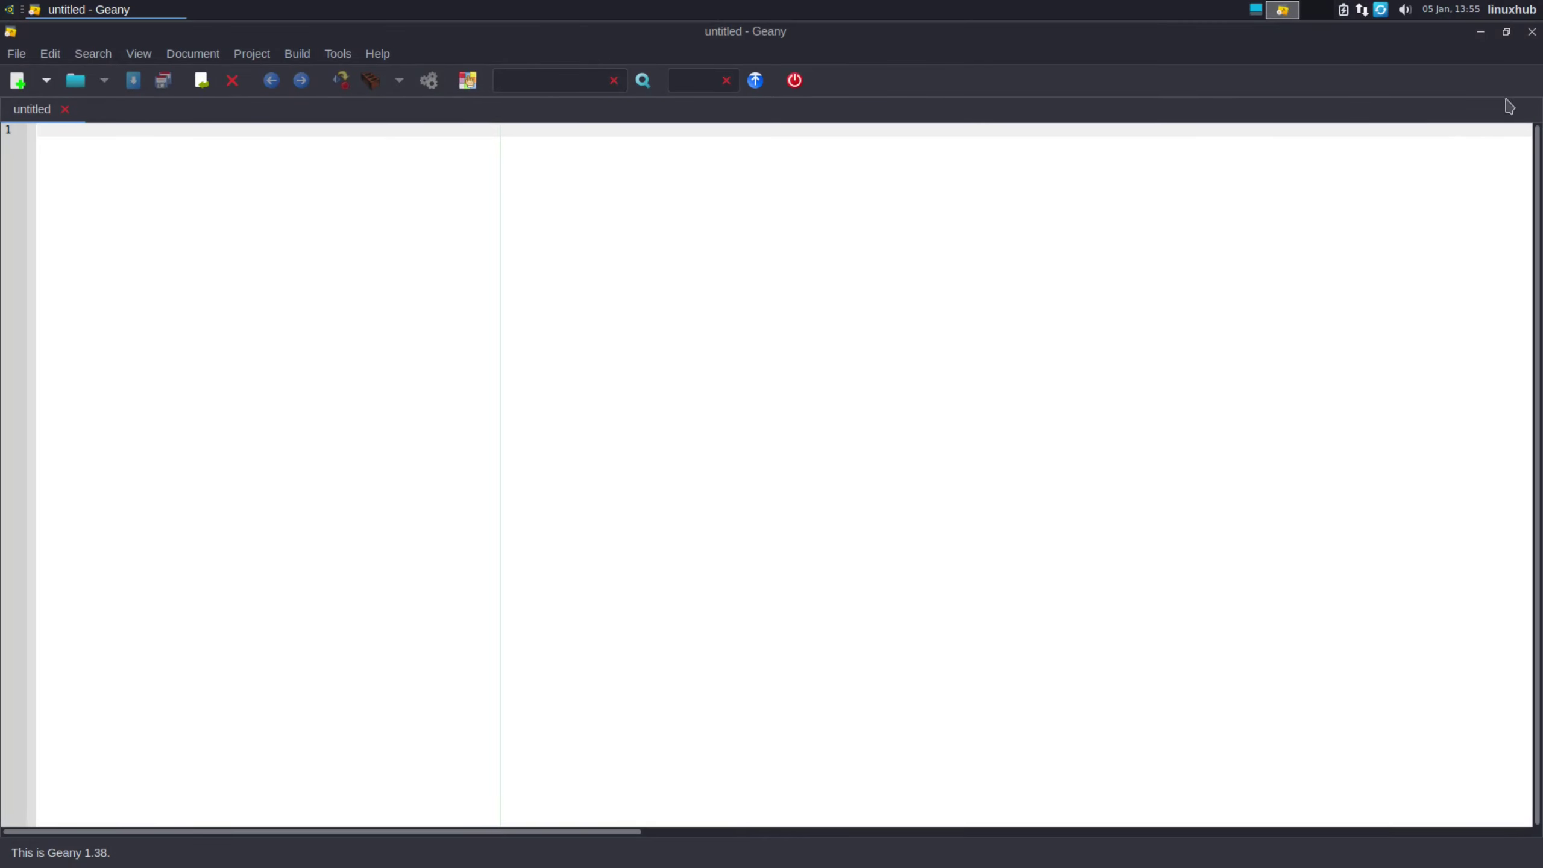
left_click(1533, 32)
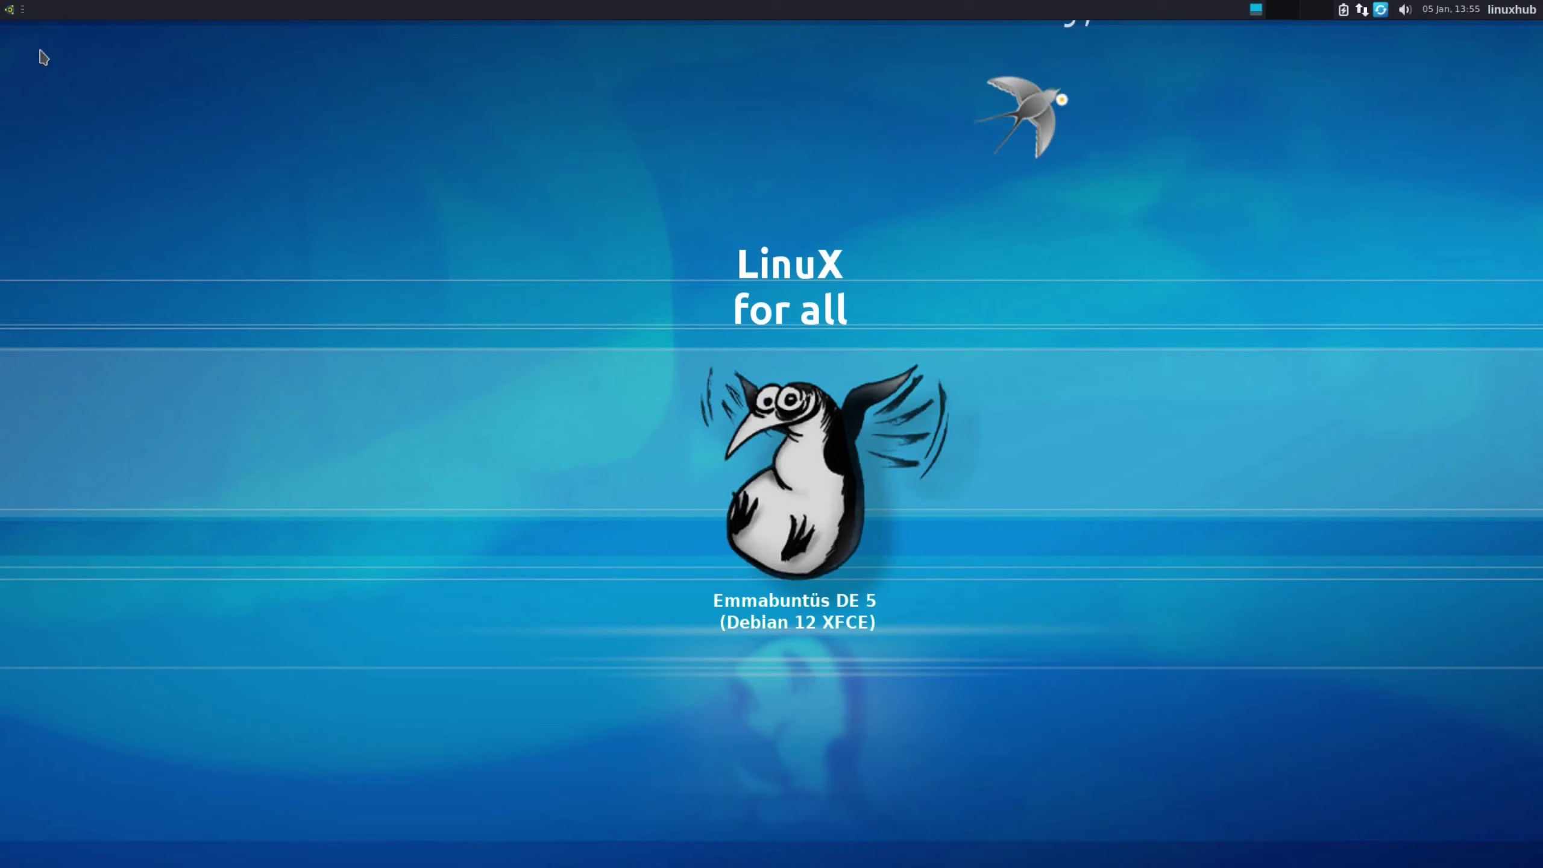
Browse the Education and Games categories of the application menu, and launch GNU Image Manipulation Program from Graphics
left_click(13, 9)
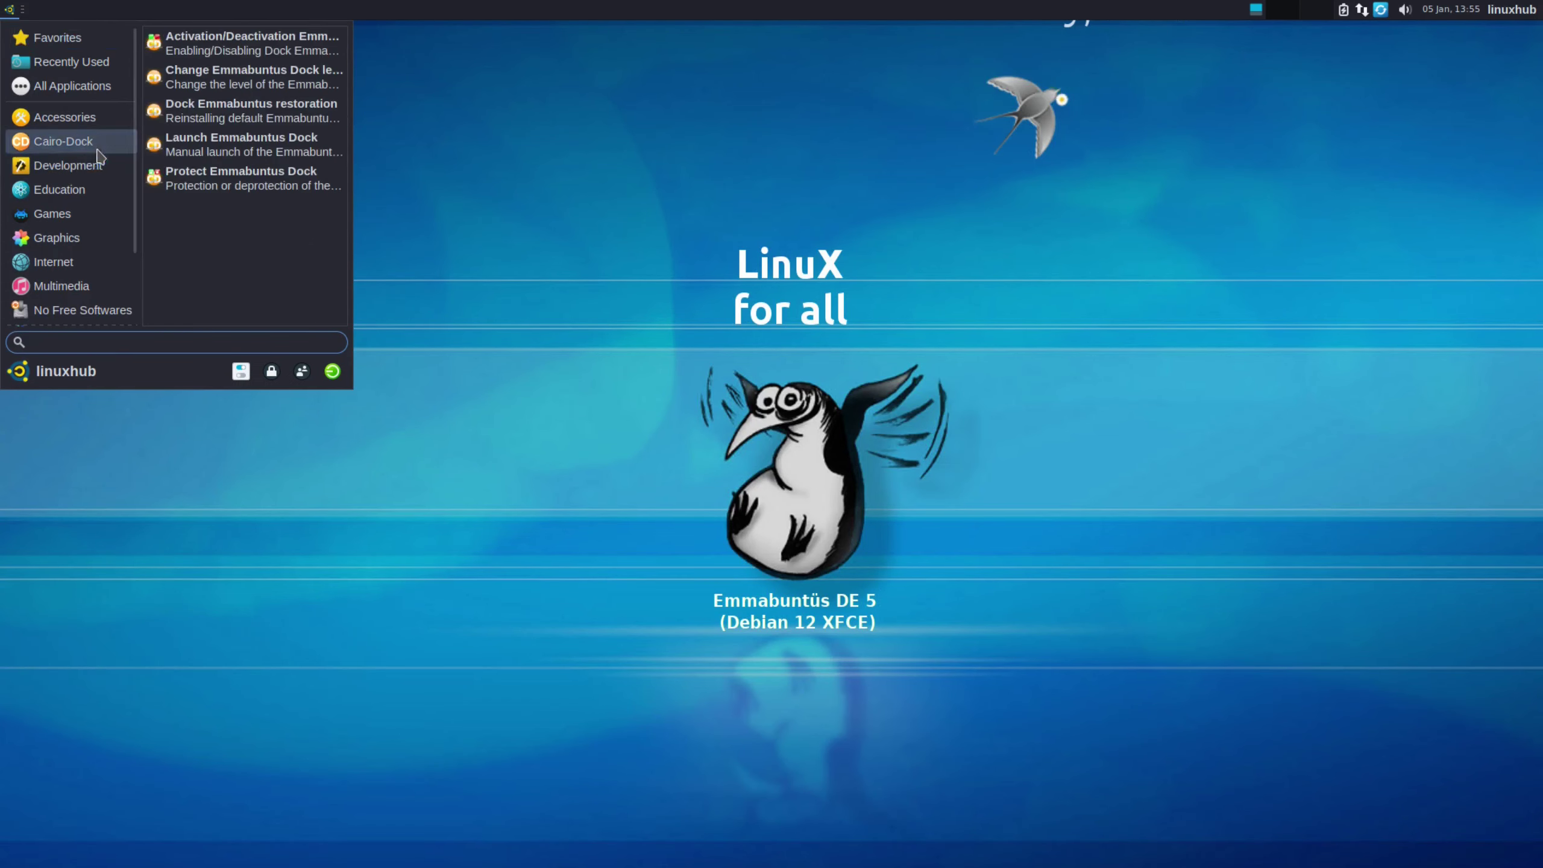
mouse_move(43, 194)
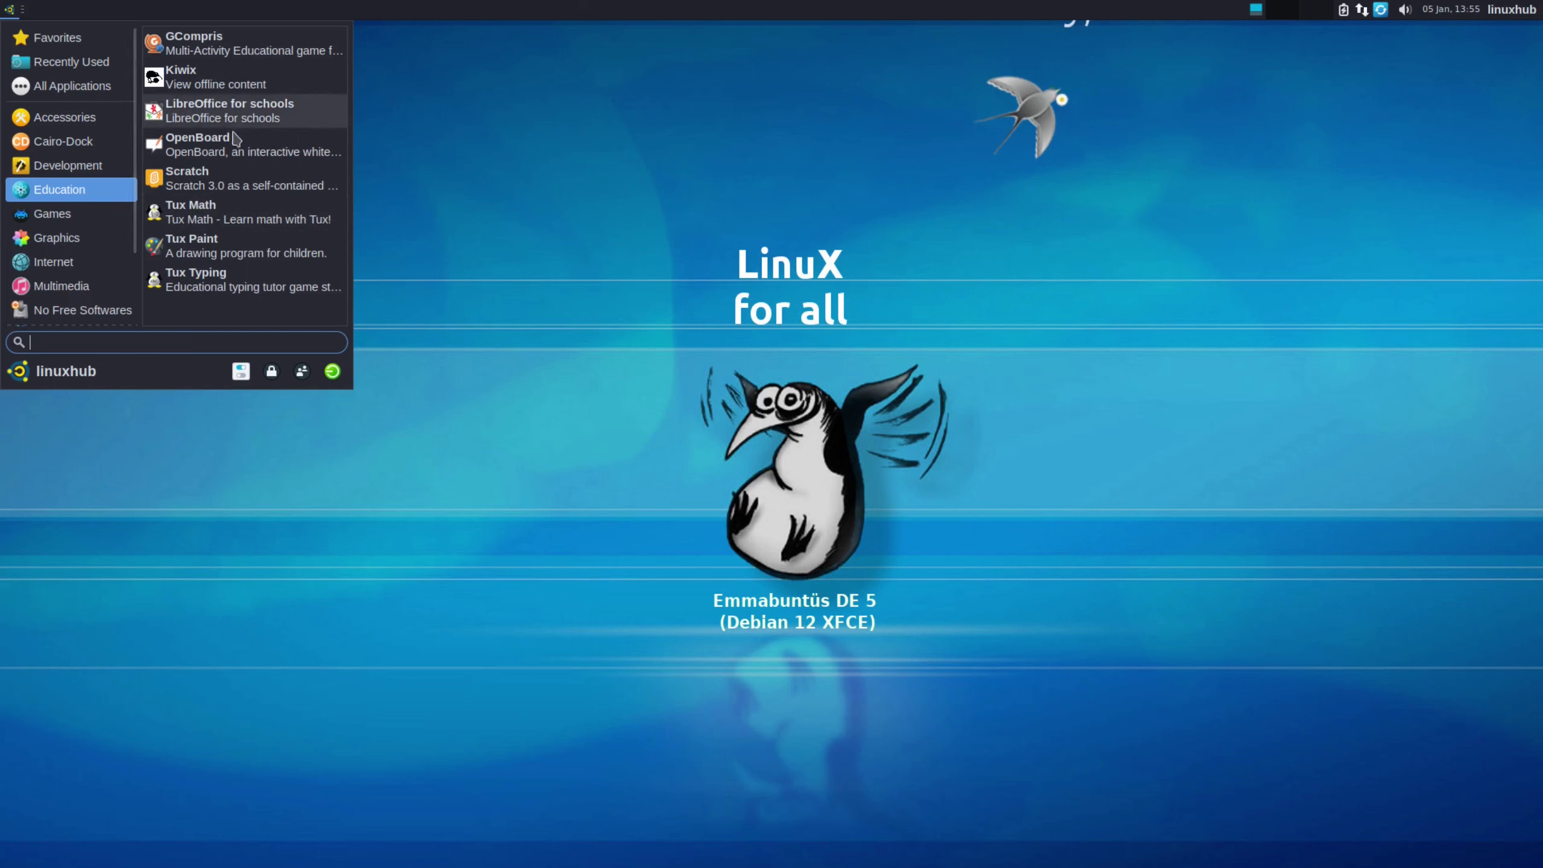
left_click(37, 226)
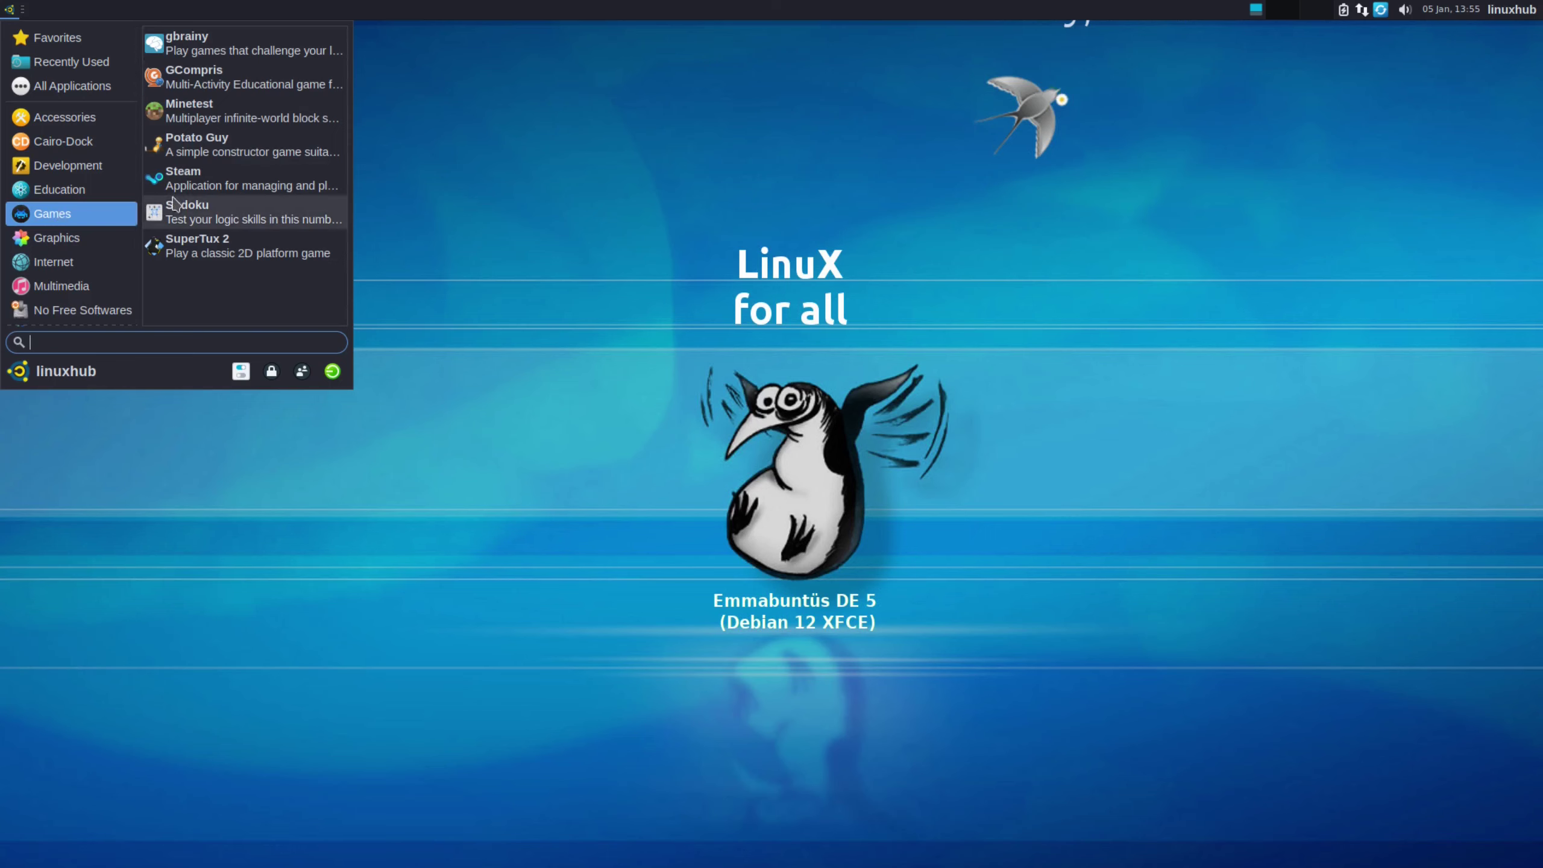
left_click(46, 240)
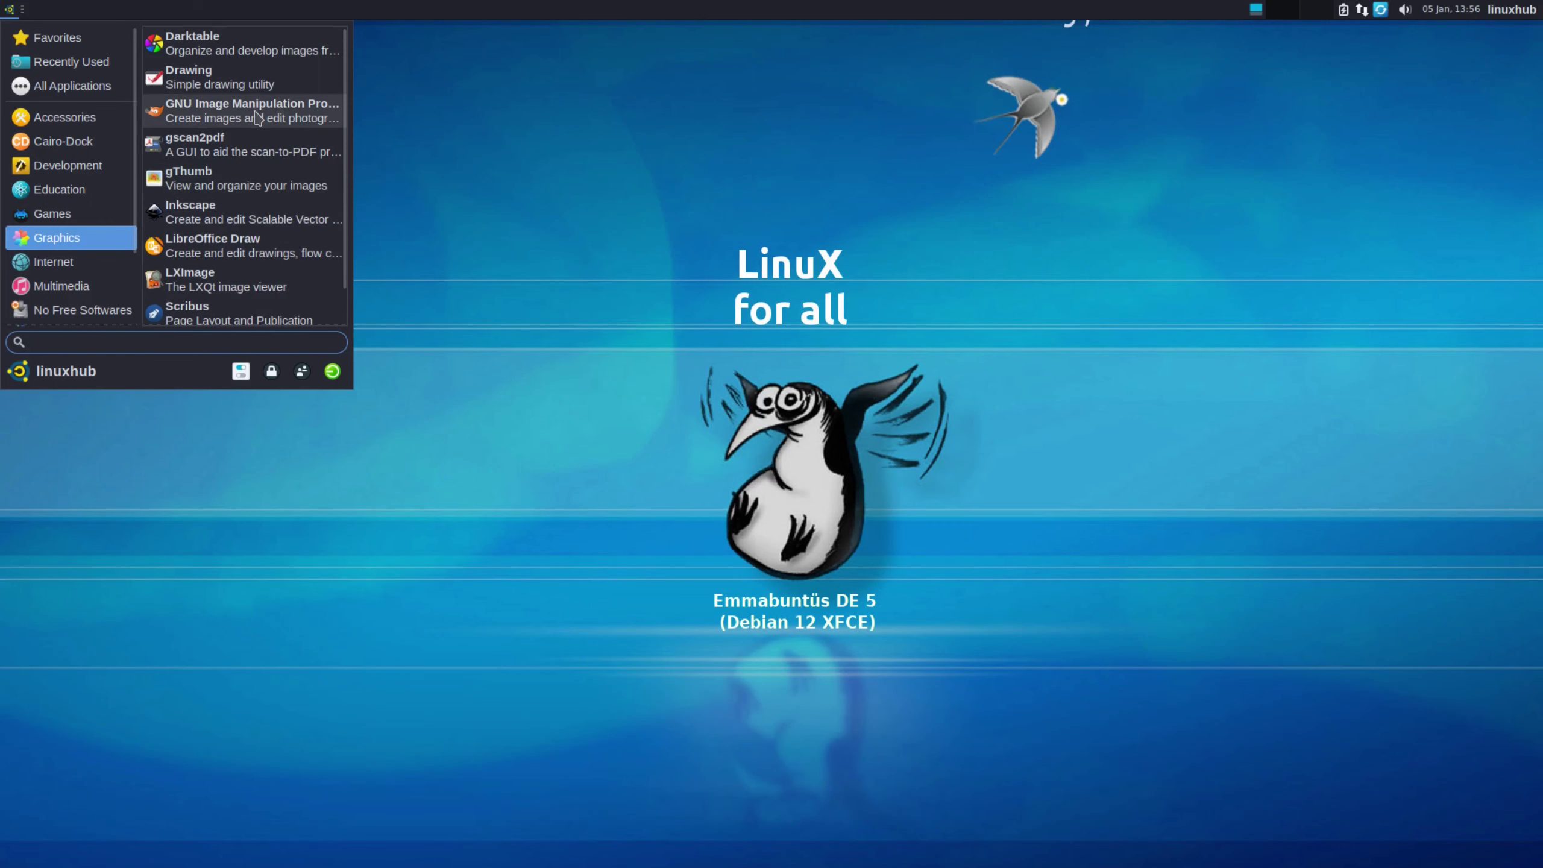
left_click(255, 116)
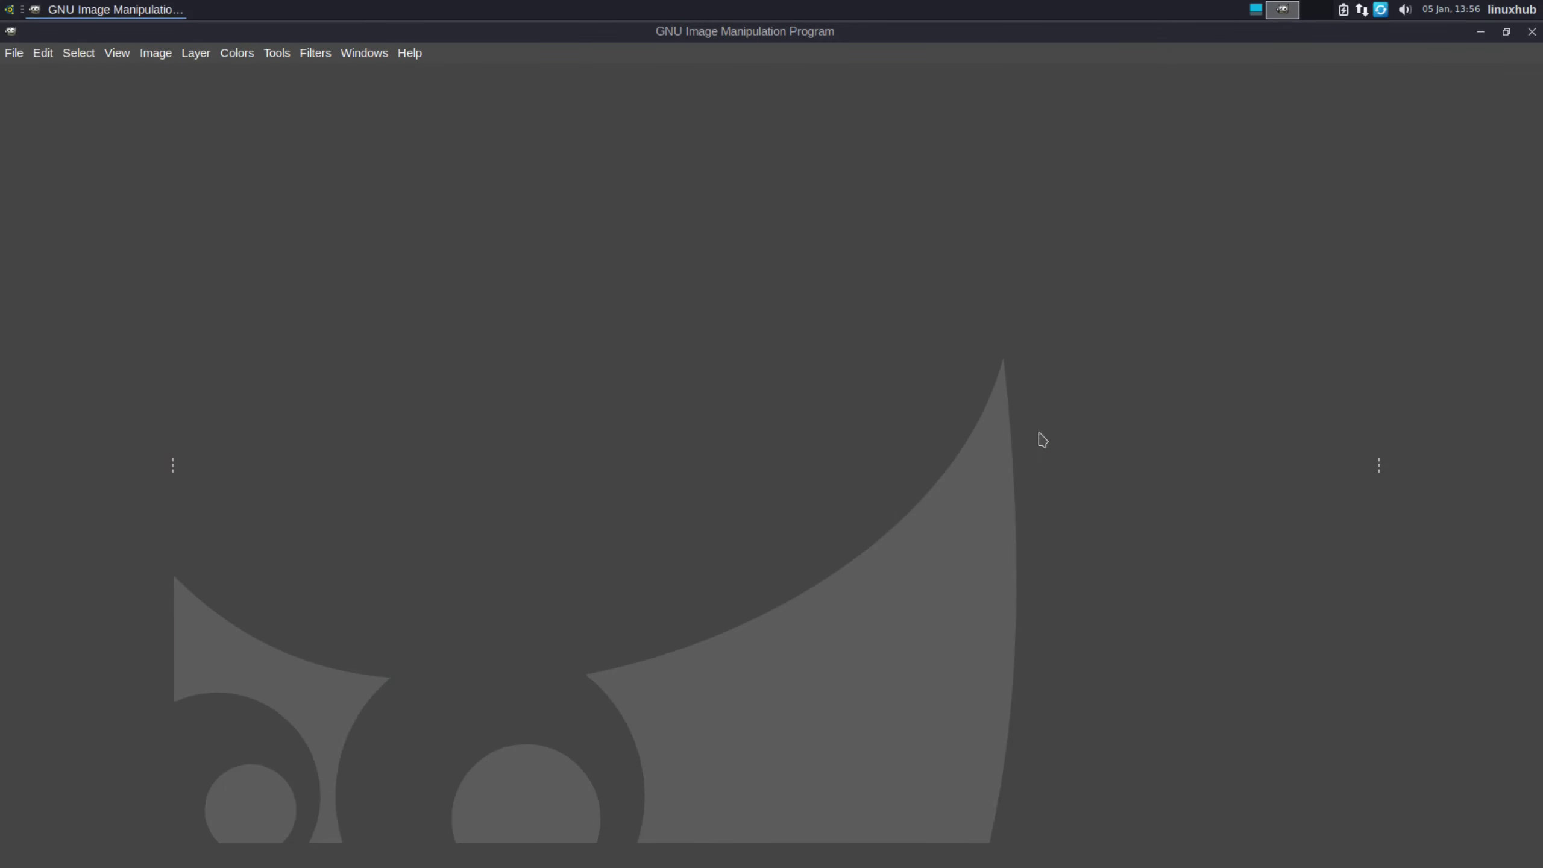
View GIMP's About information, check for updates there, and close the program
left_click(413, 55)
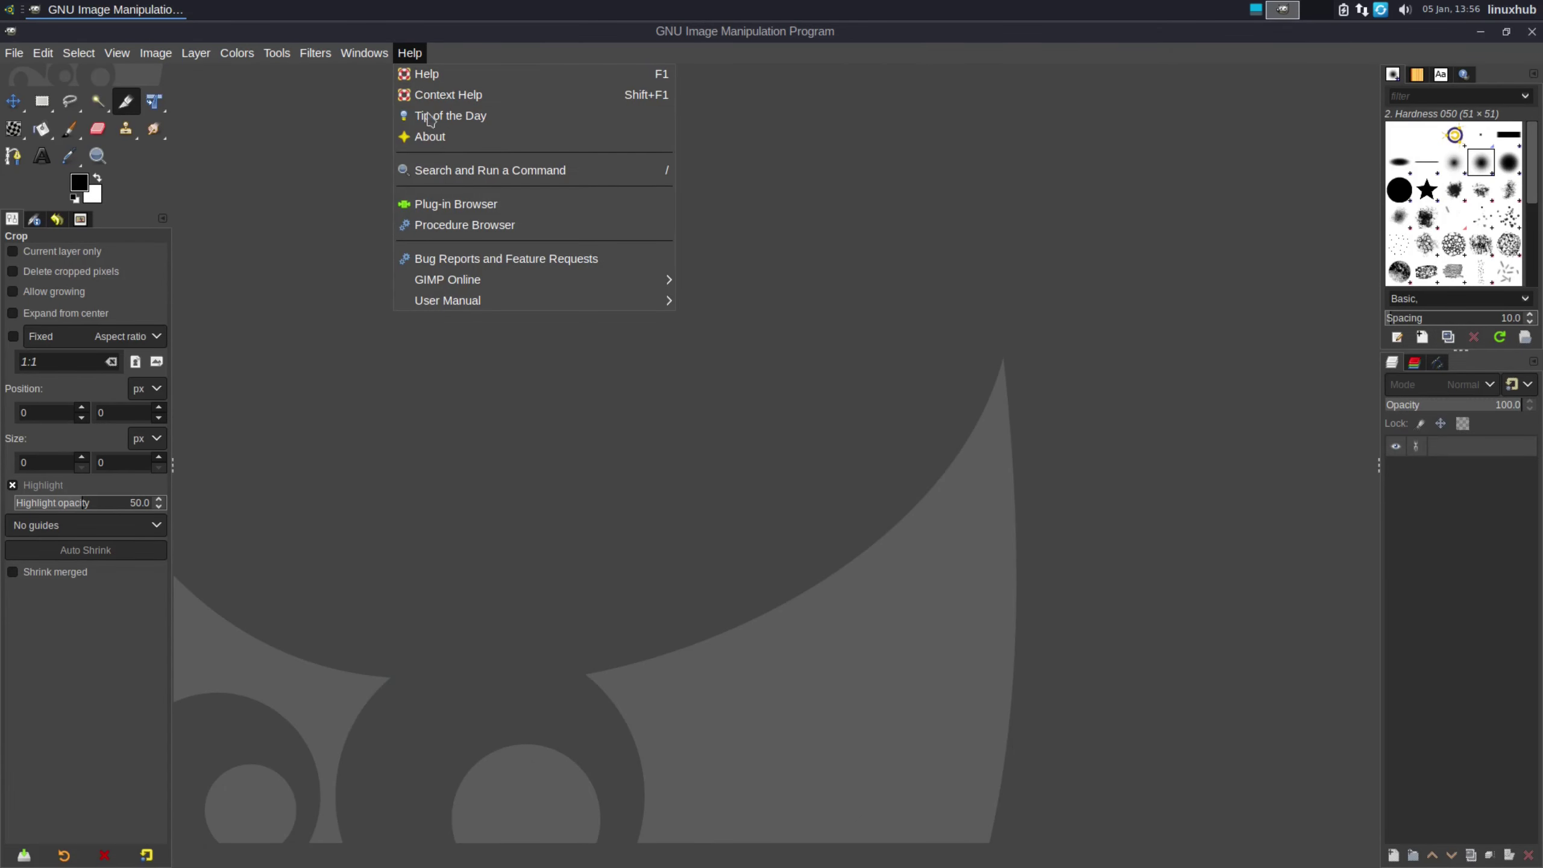
left_click(465, 142)
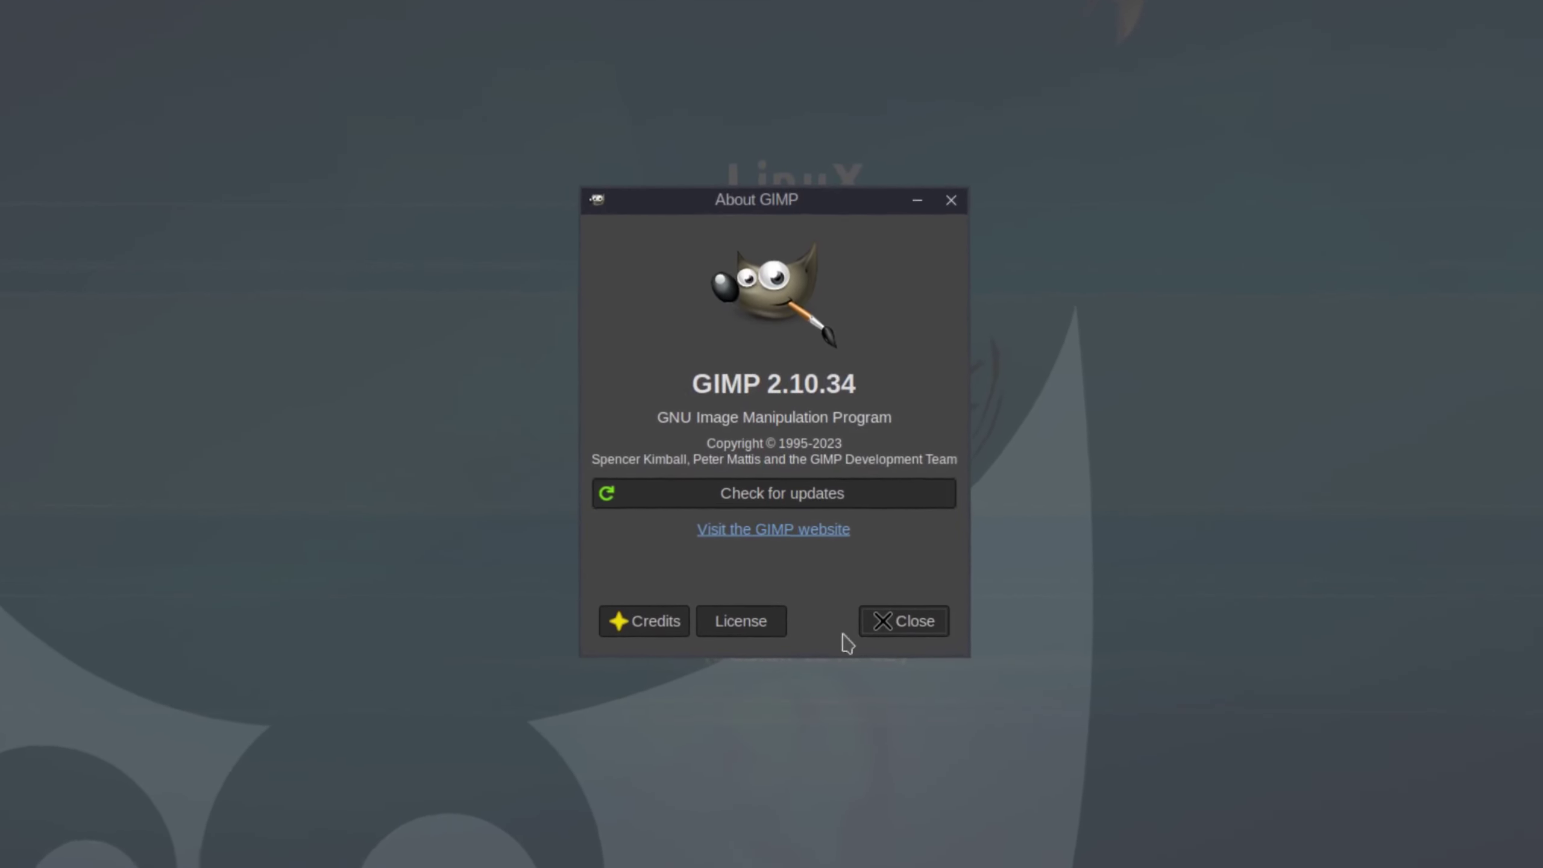
left_click(753, 498)
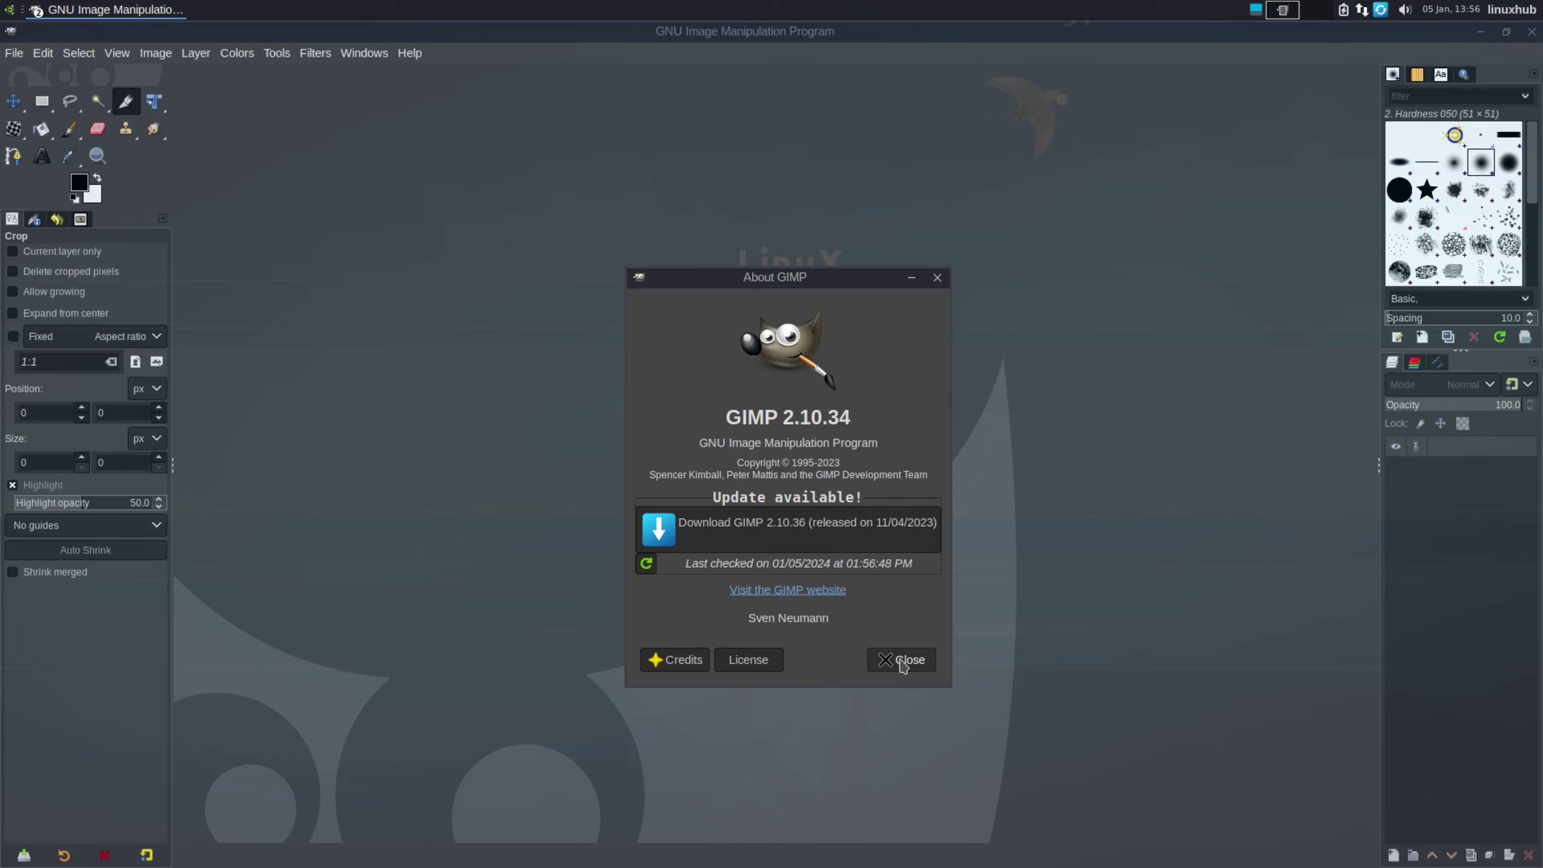
left_click(903, 662)
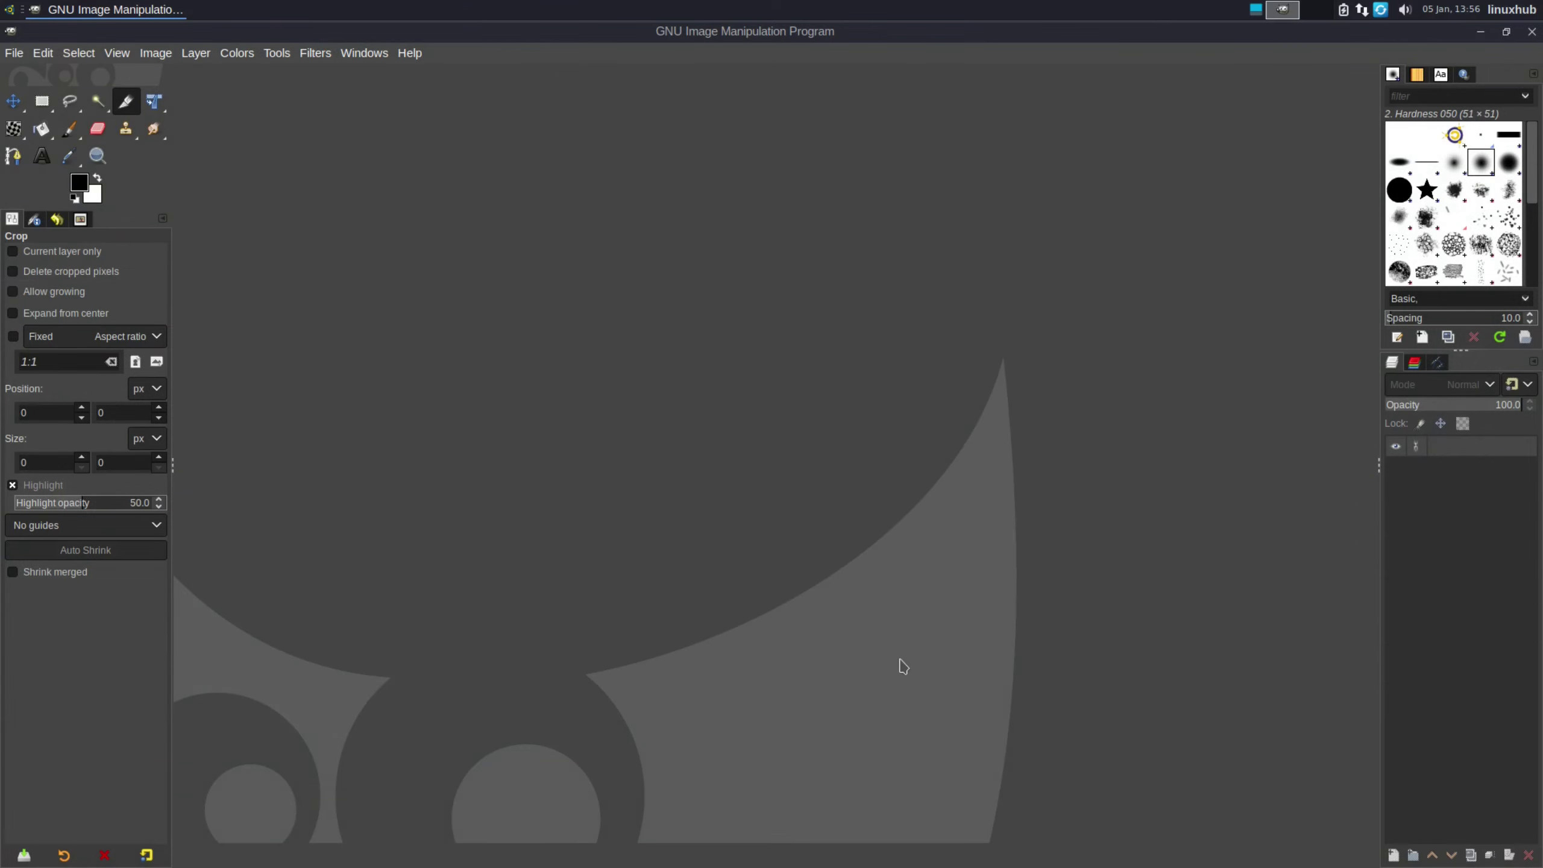
left_click(1532, 31)
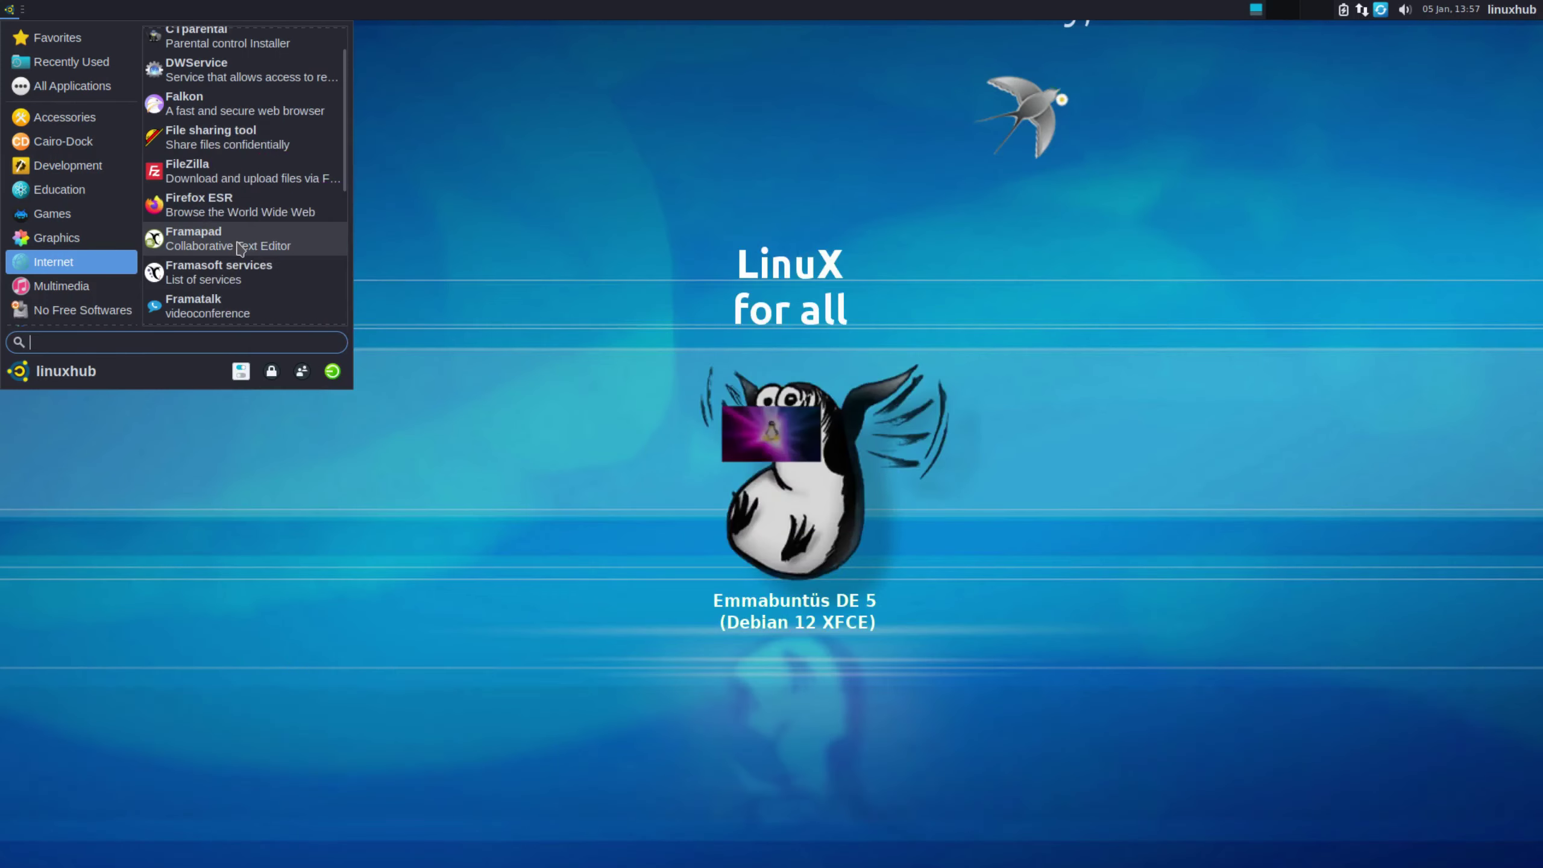
Launch Firefox ESR from the Internet category, view its About information and close the browser
left_click(218, 208)
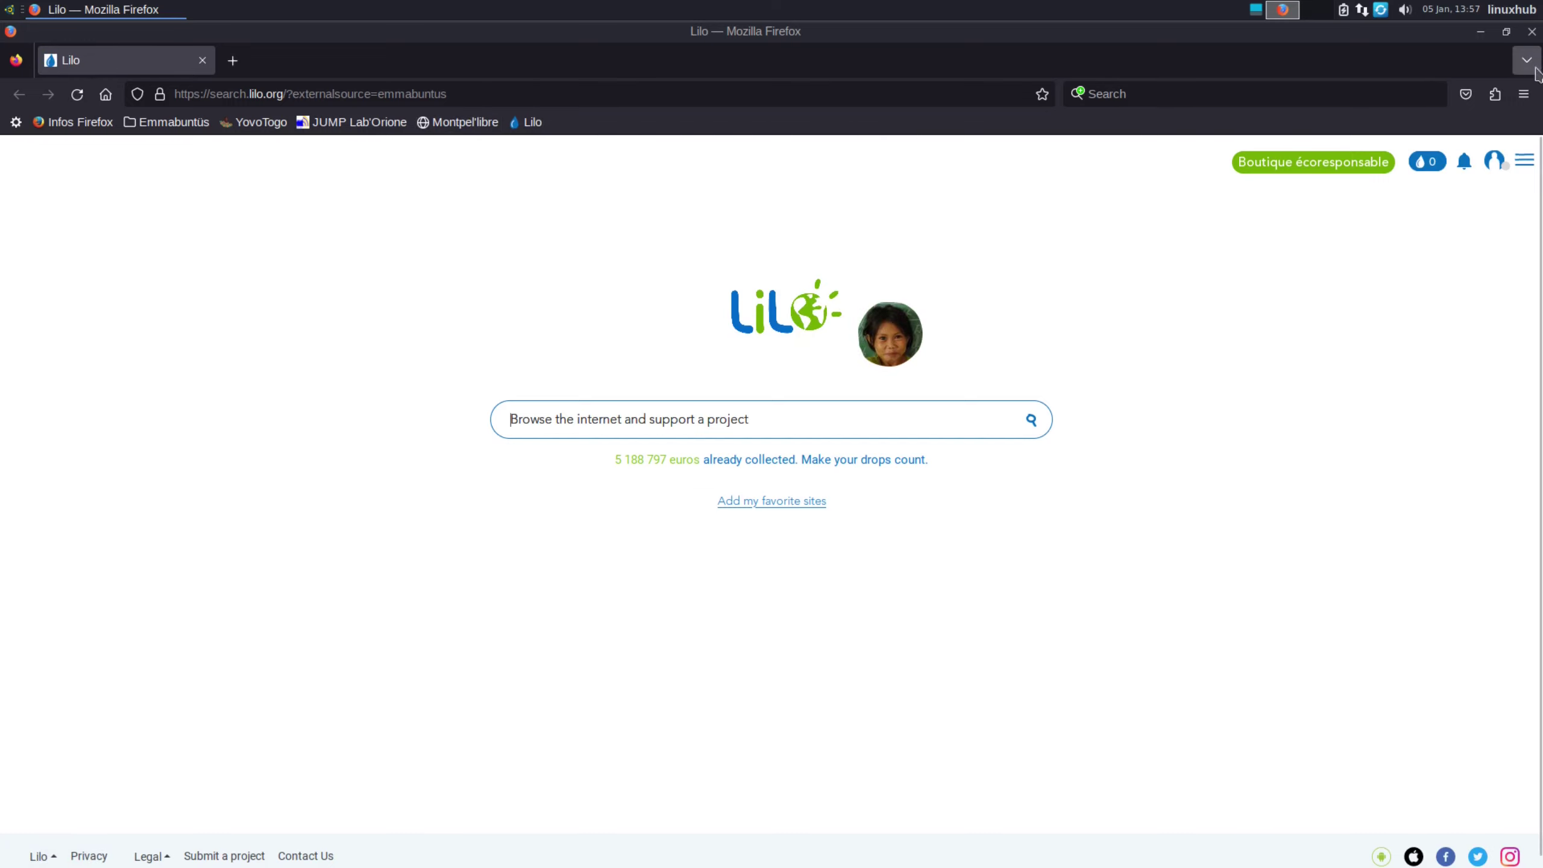
left_click(1523, 95)
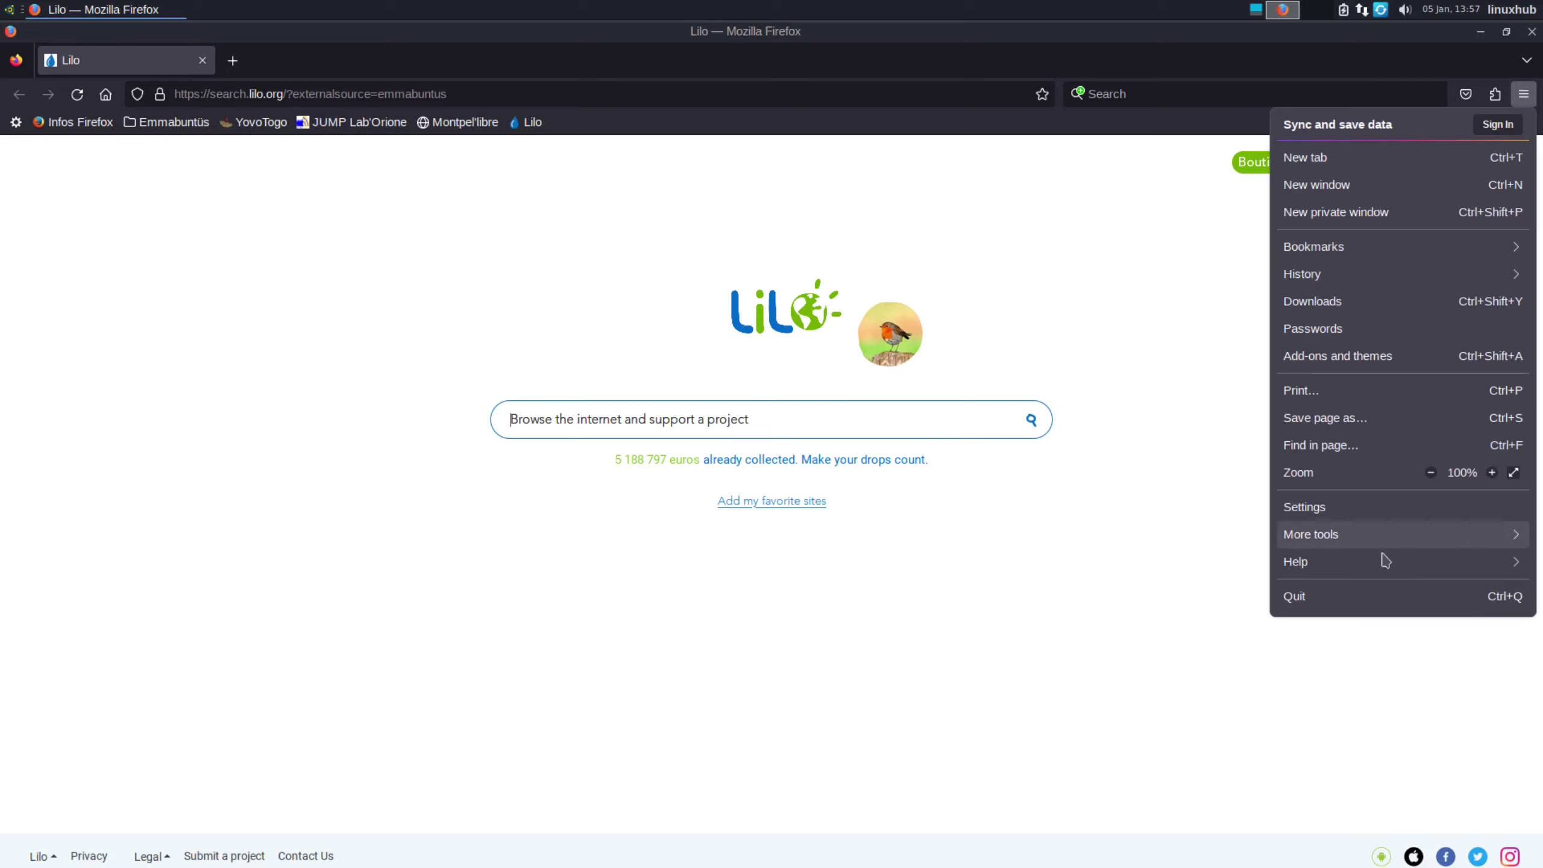
left_click(1359, 563)
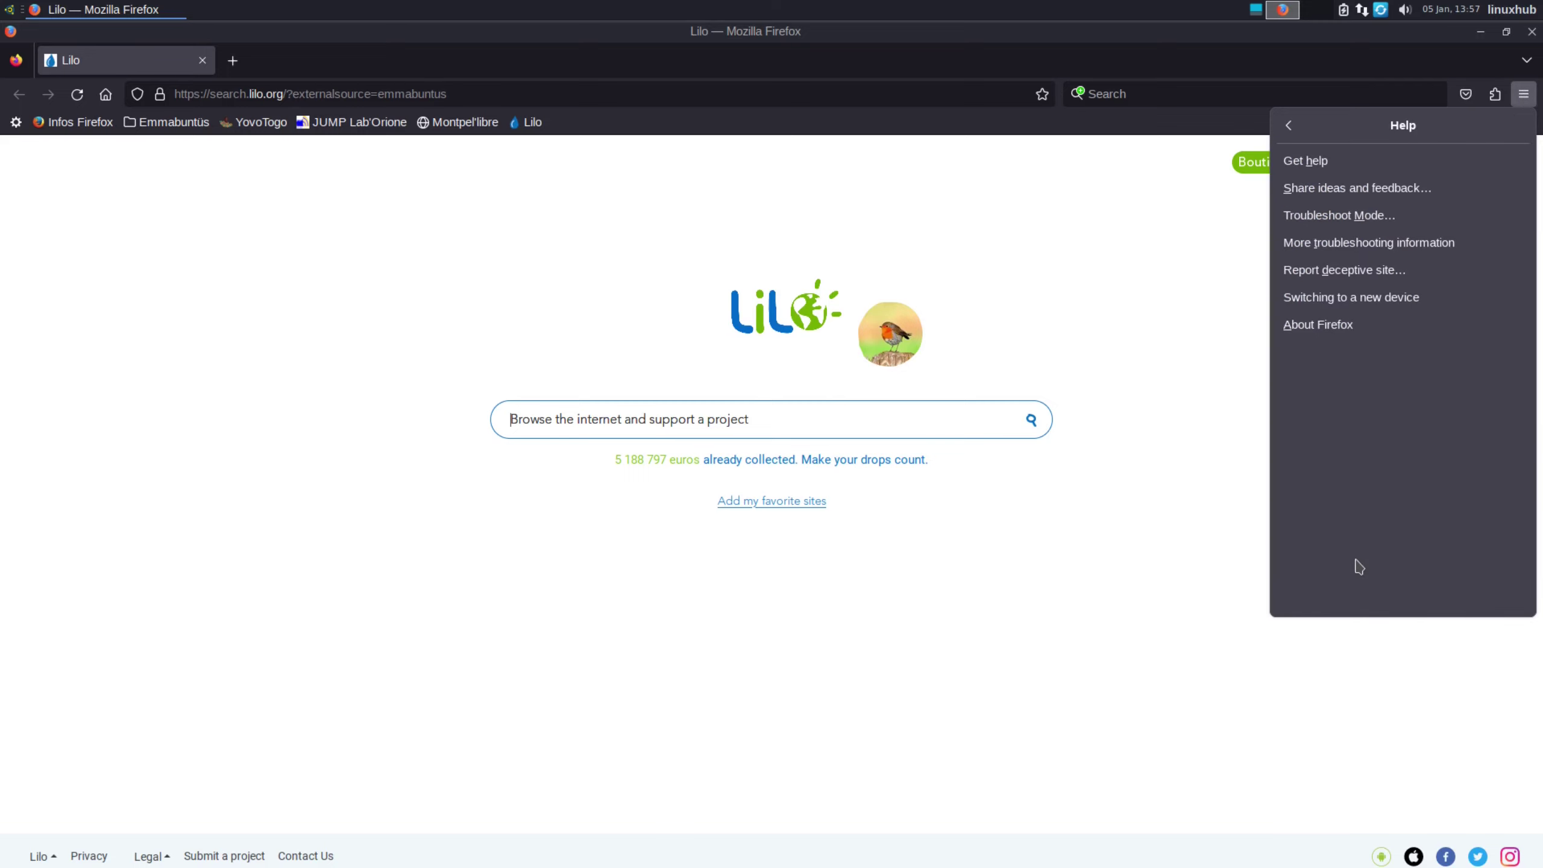
left_click(1330, 322)
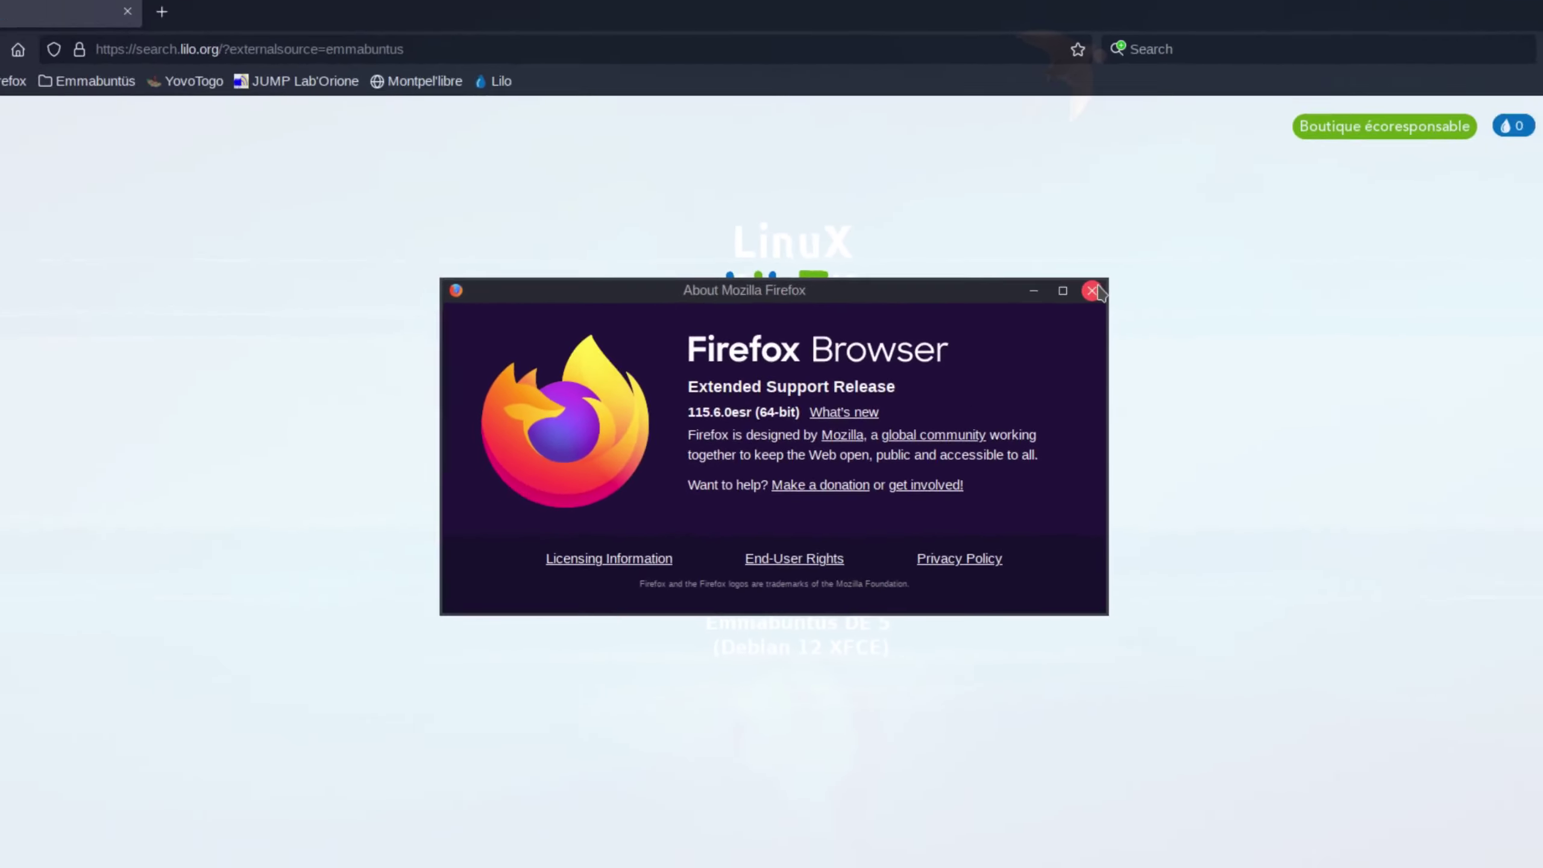
left_click(1092, 291)
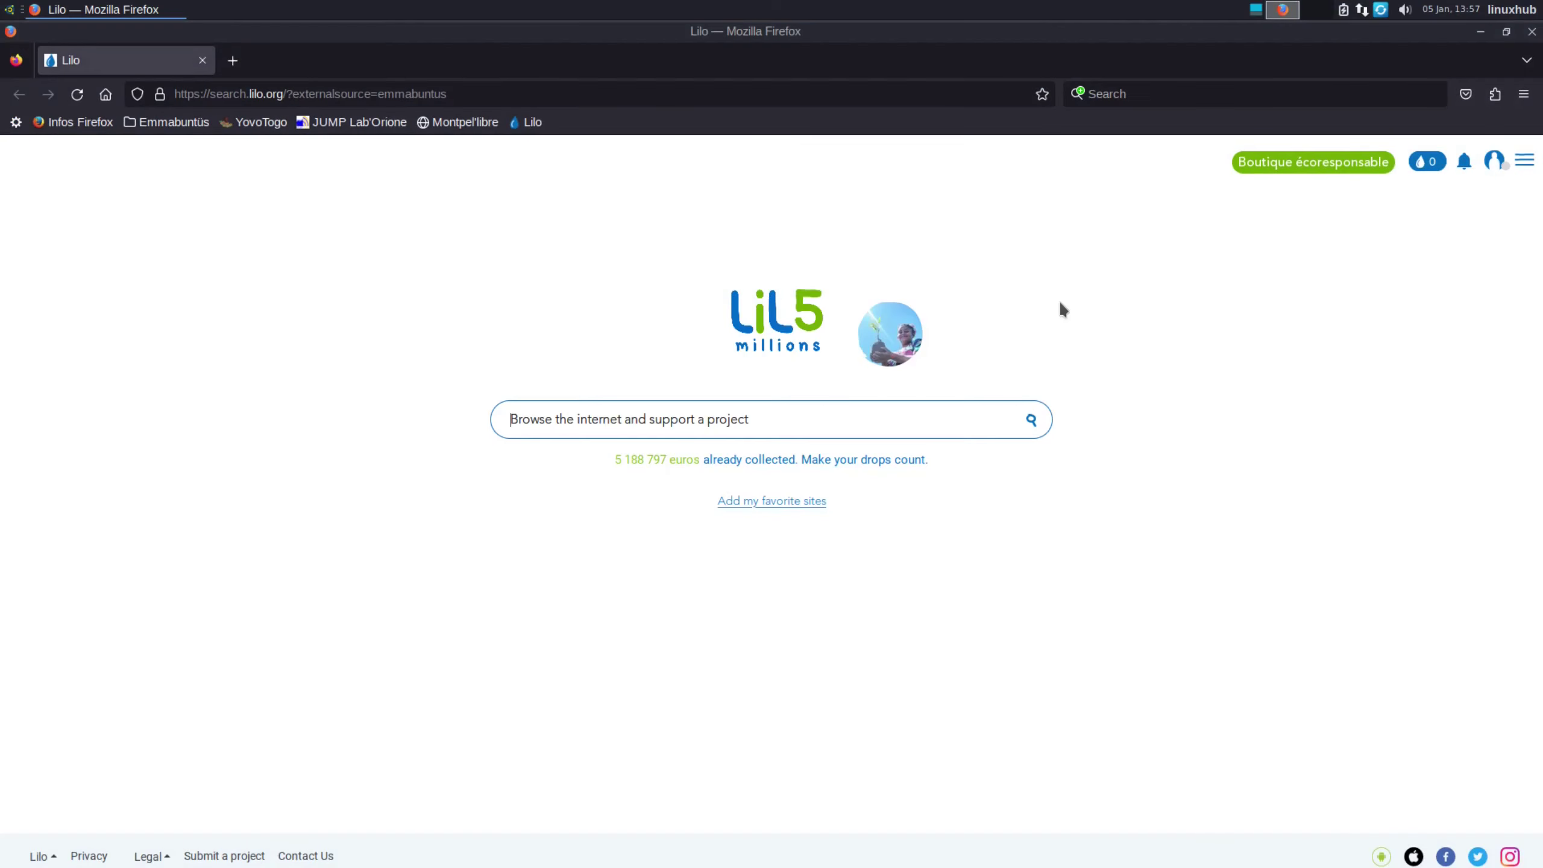
left_click(1532, 32)
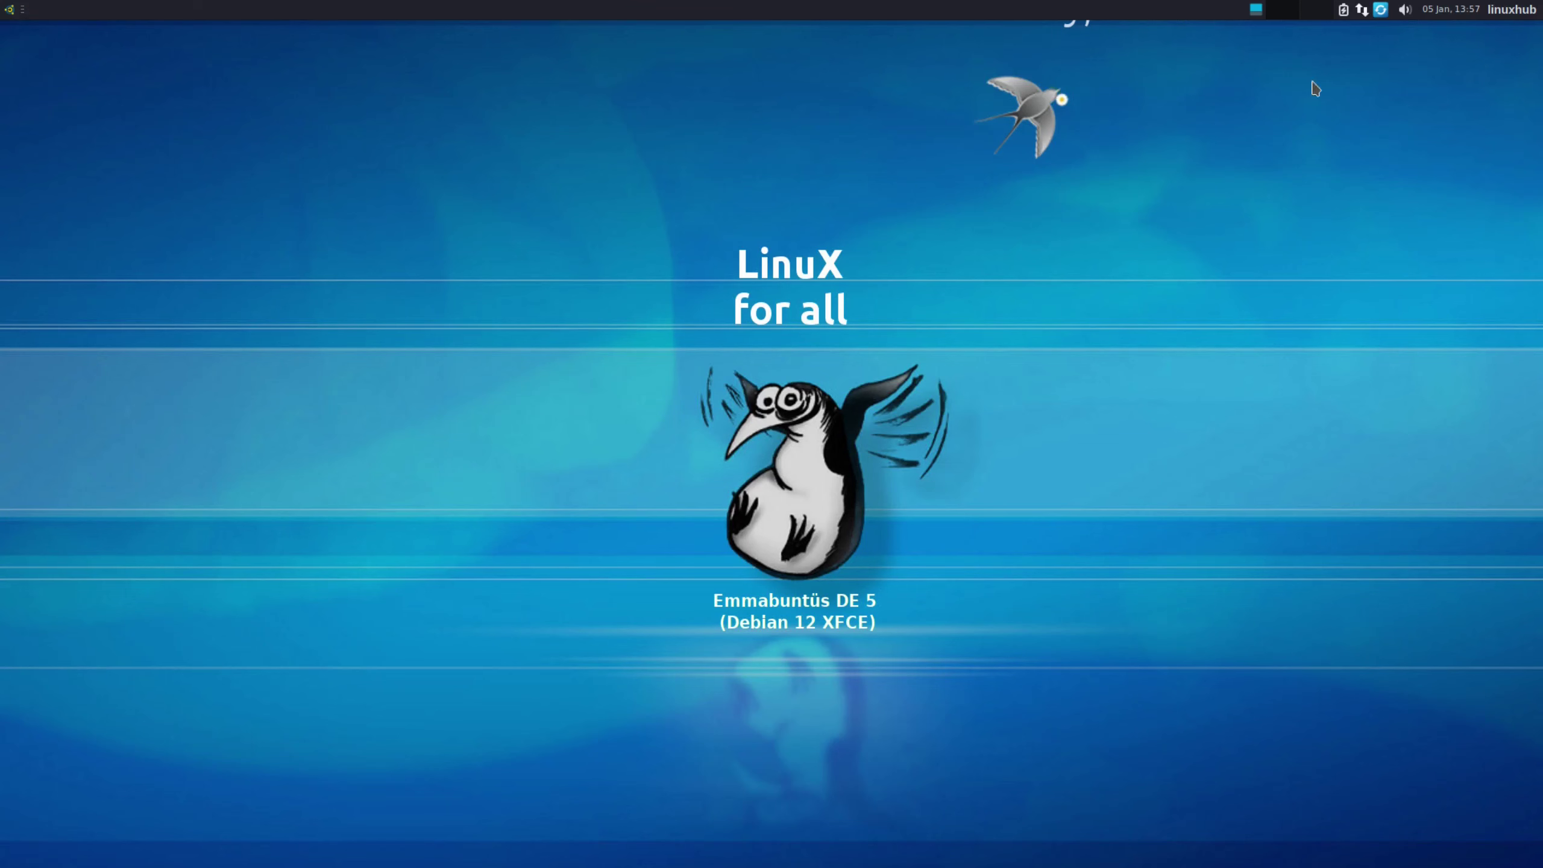
Launch VLC media player from the Multimedia category and accept its privacy and network access policy
left_click(11, 9)
mouse_move(46, 292)
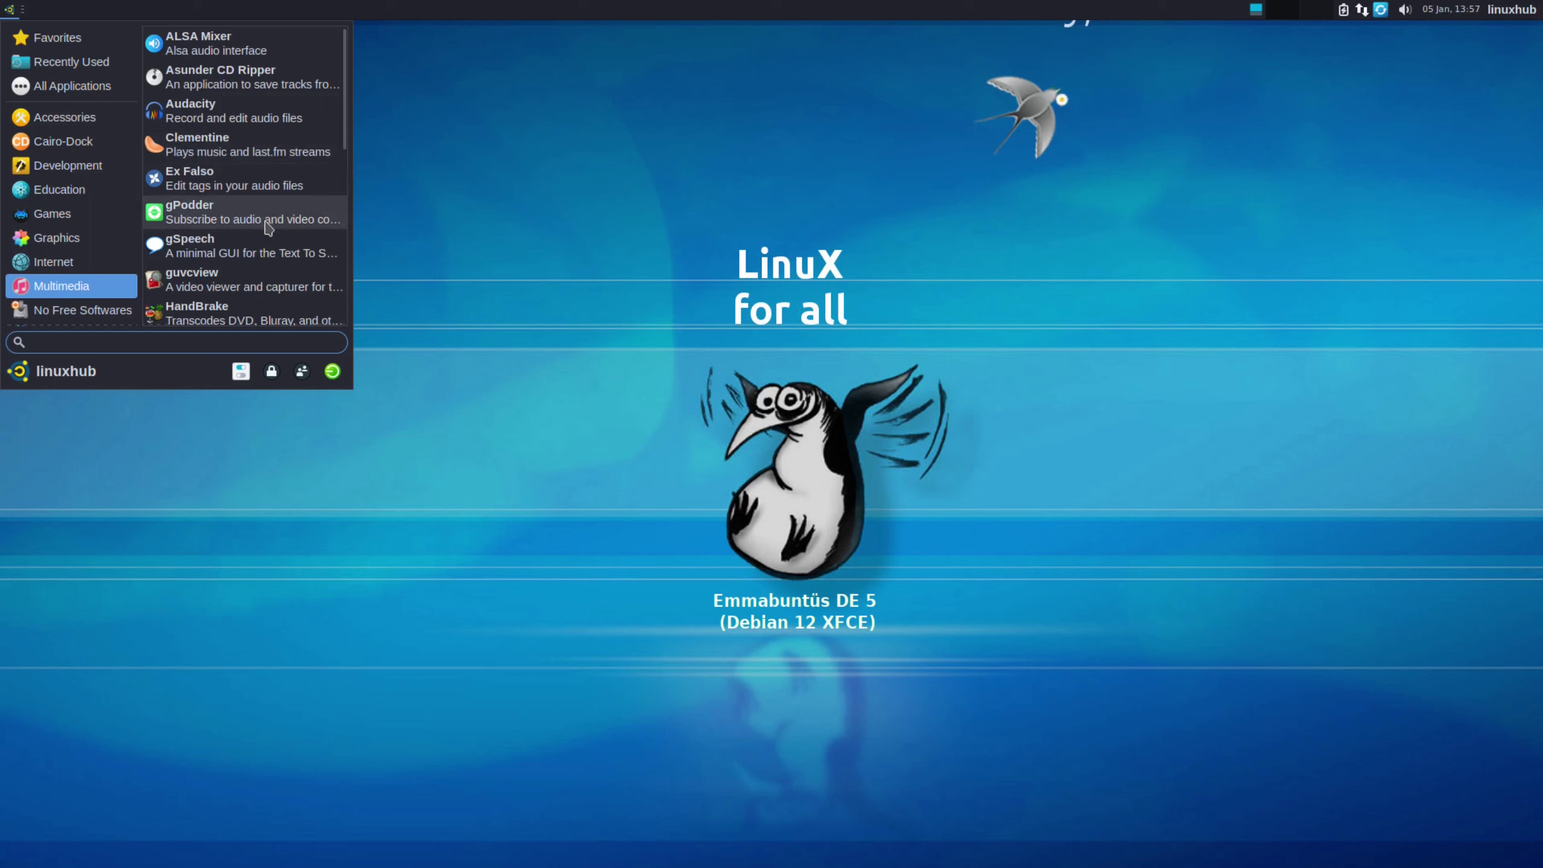
scroll(264, 225, "down", 4)
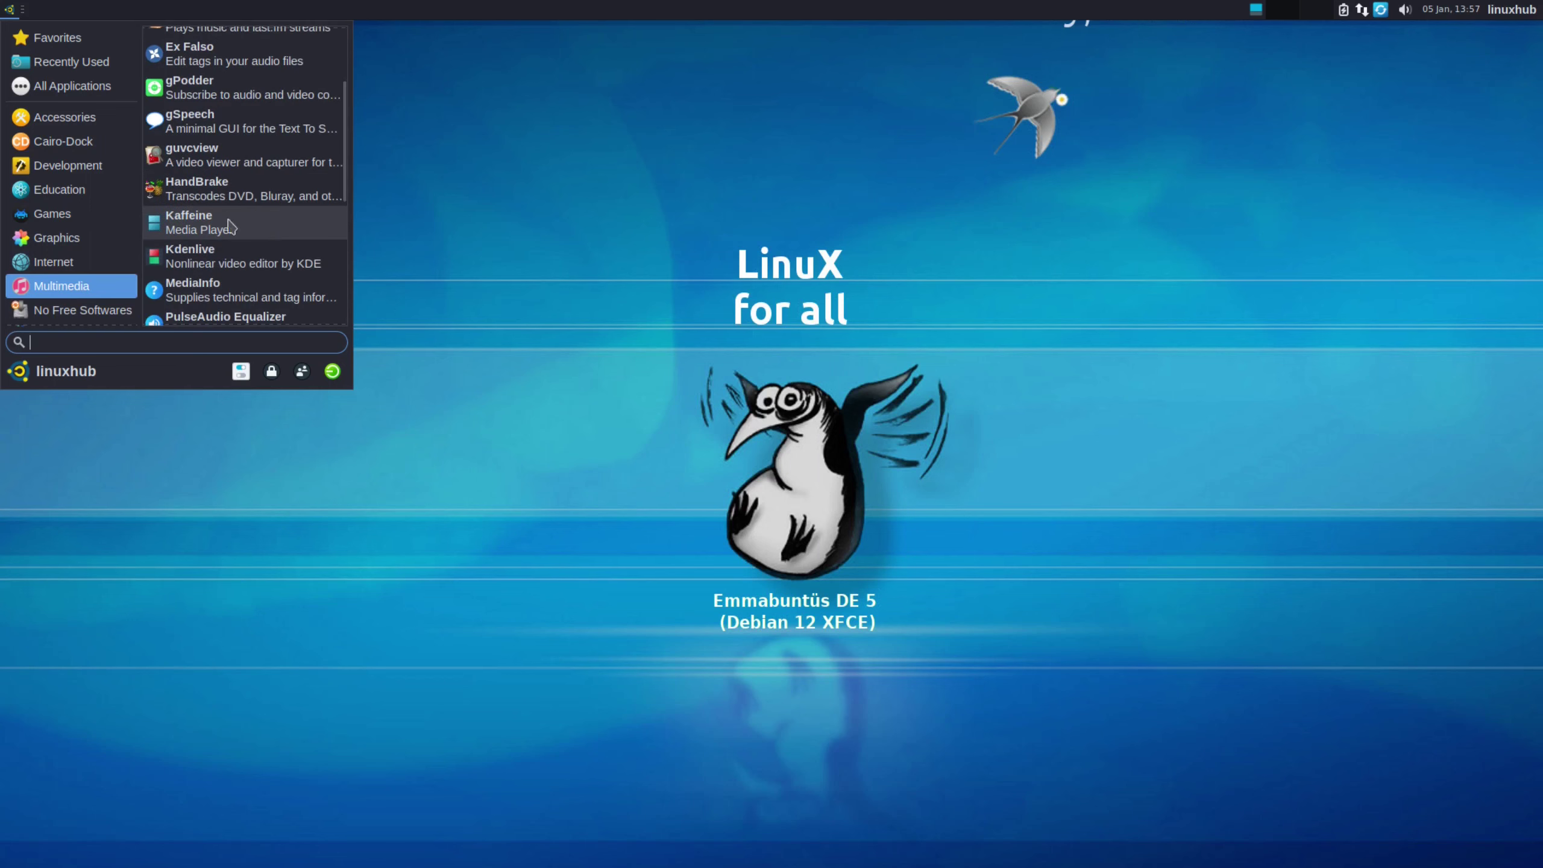
scroll(230, 268, "down", 7)
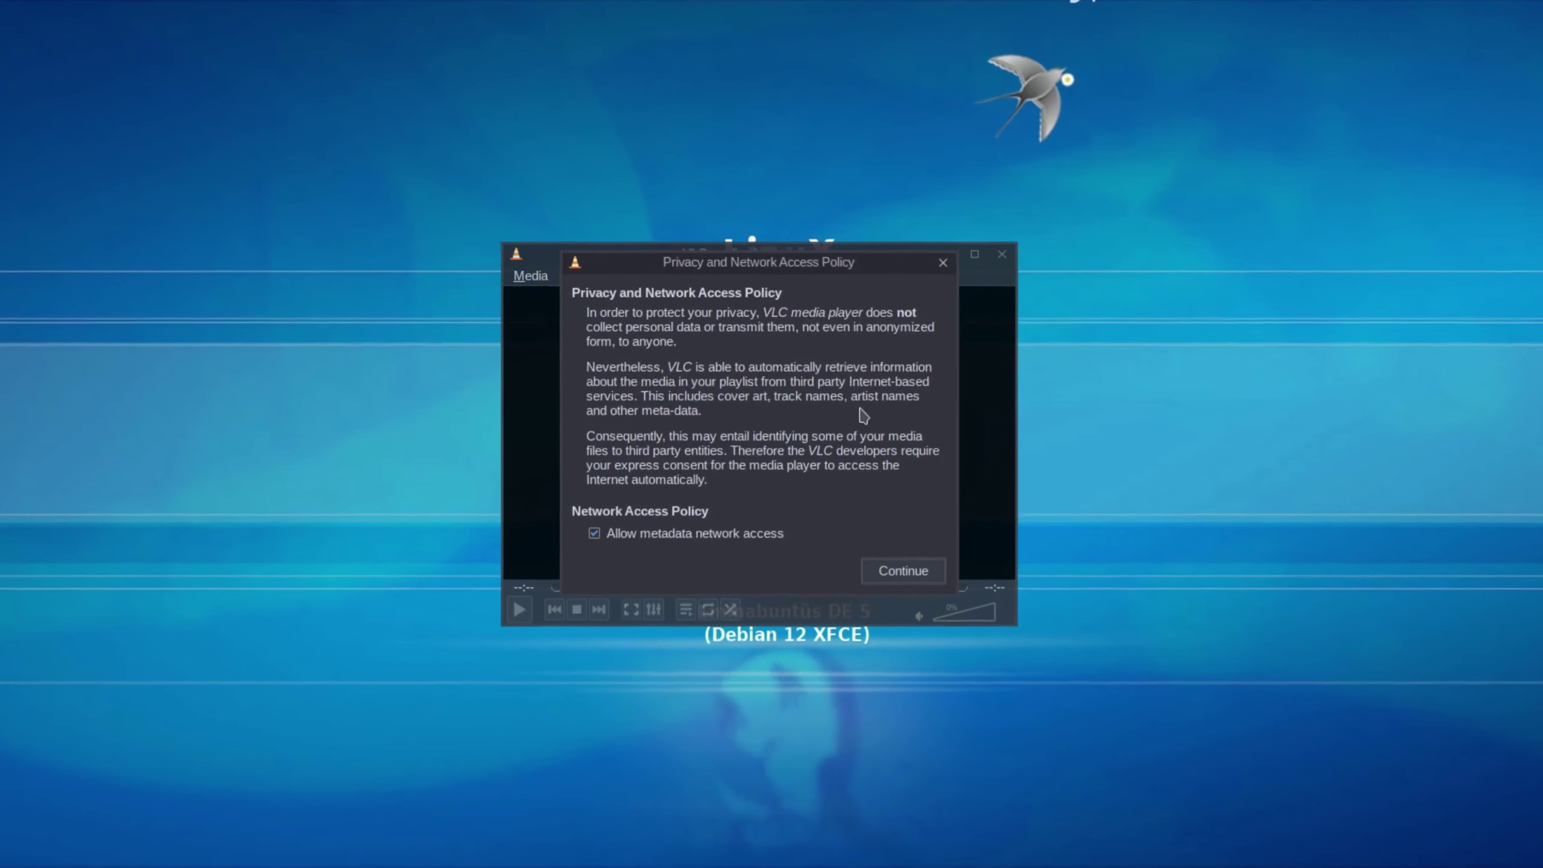
left_click(904, 587)
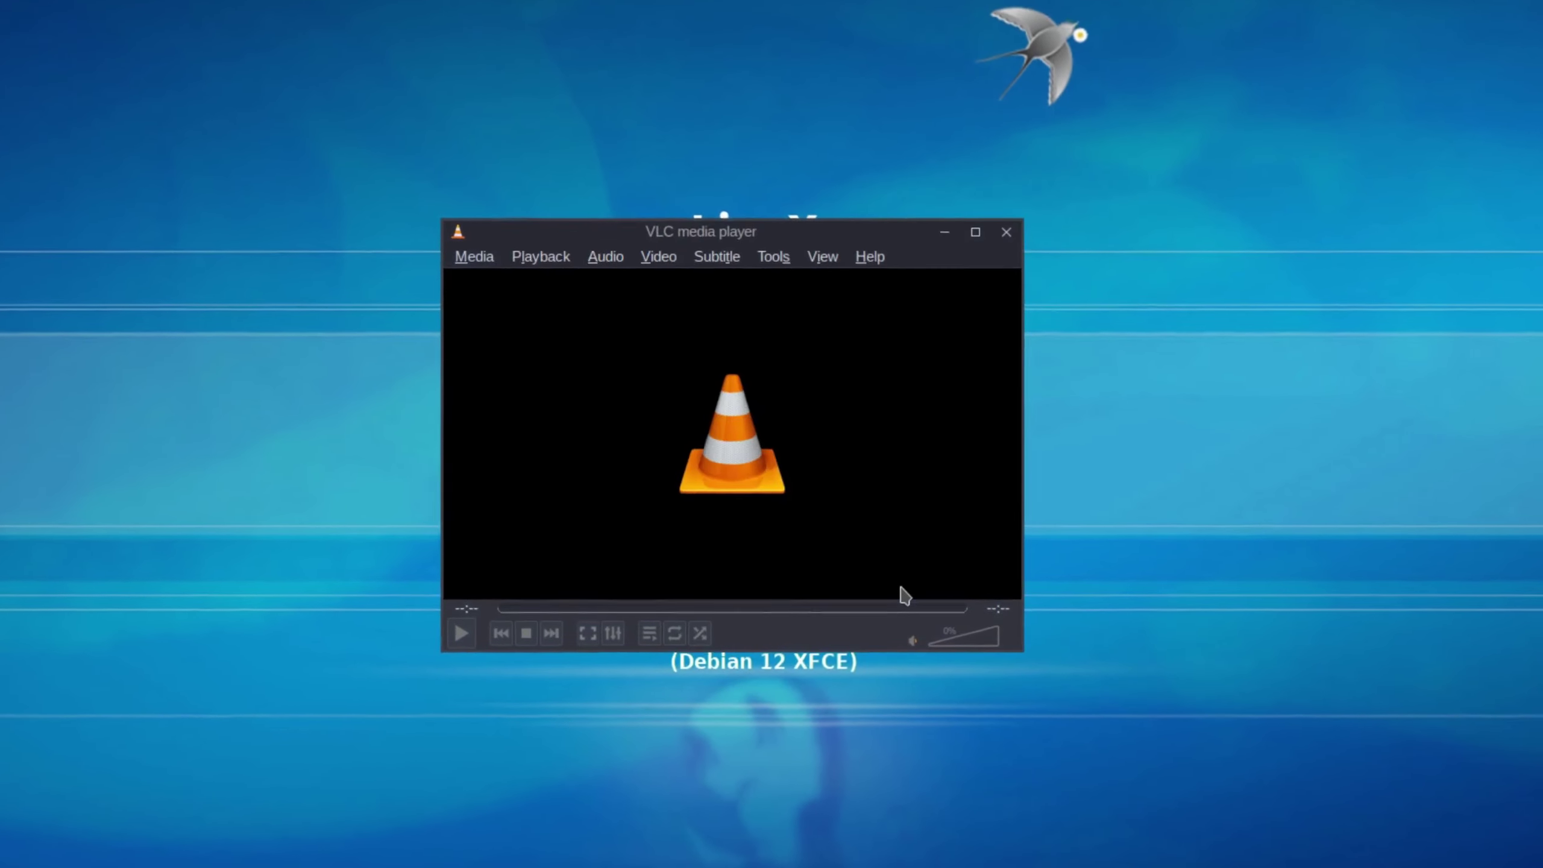
View VLC's About information, dismiss it and close the player
left_click(860, 242)
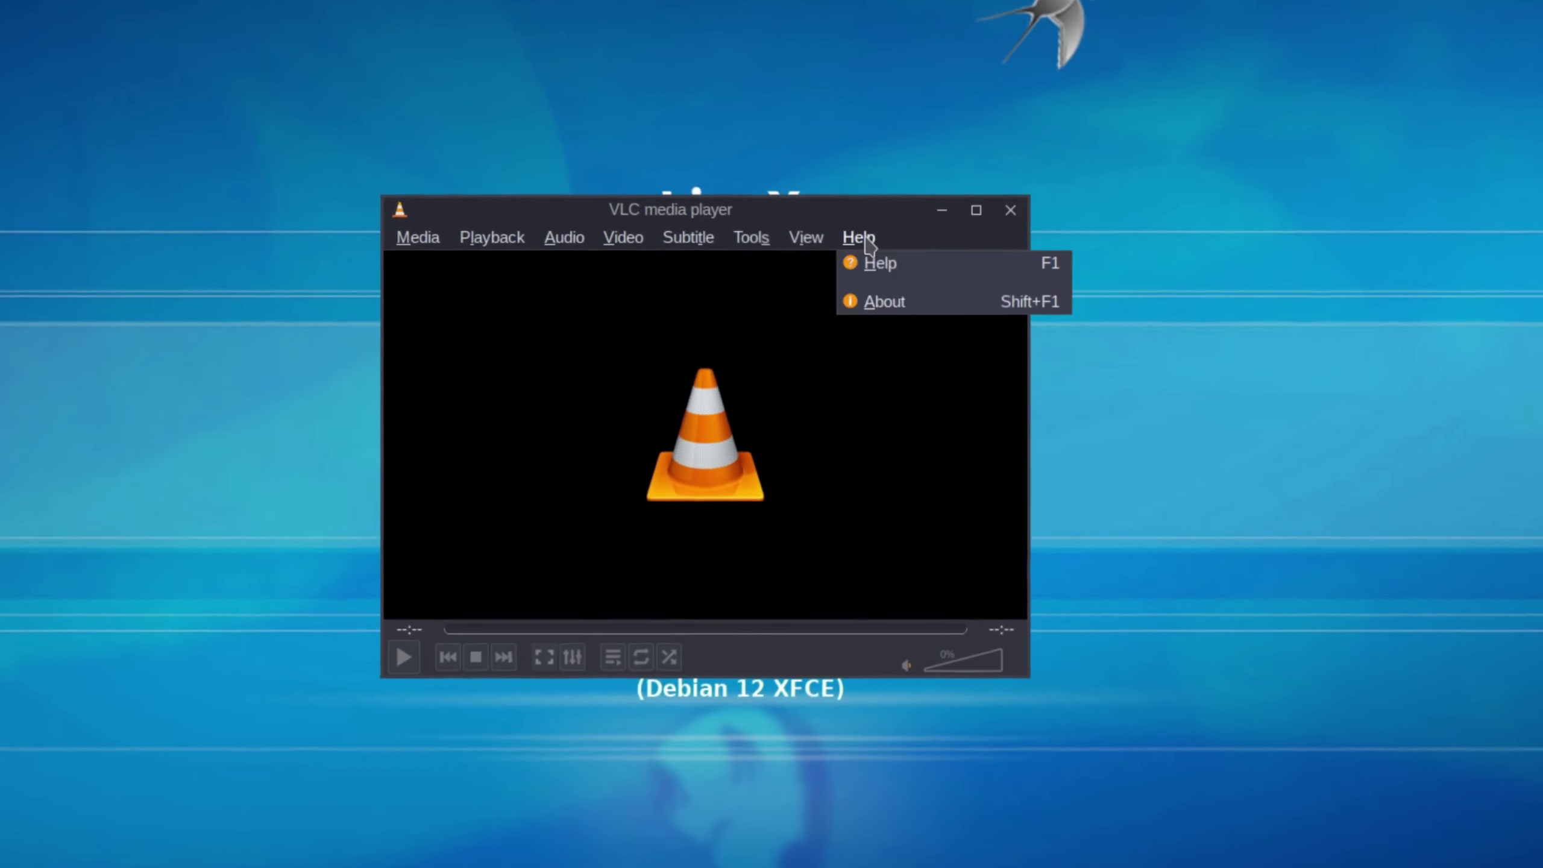
left_click(883, 304)
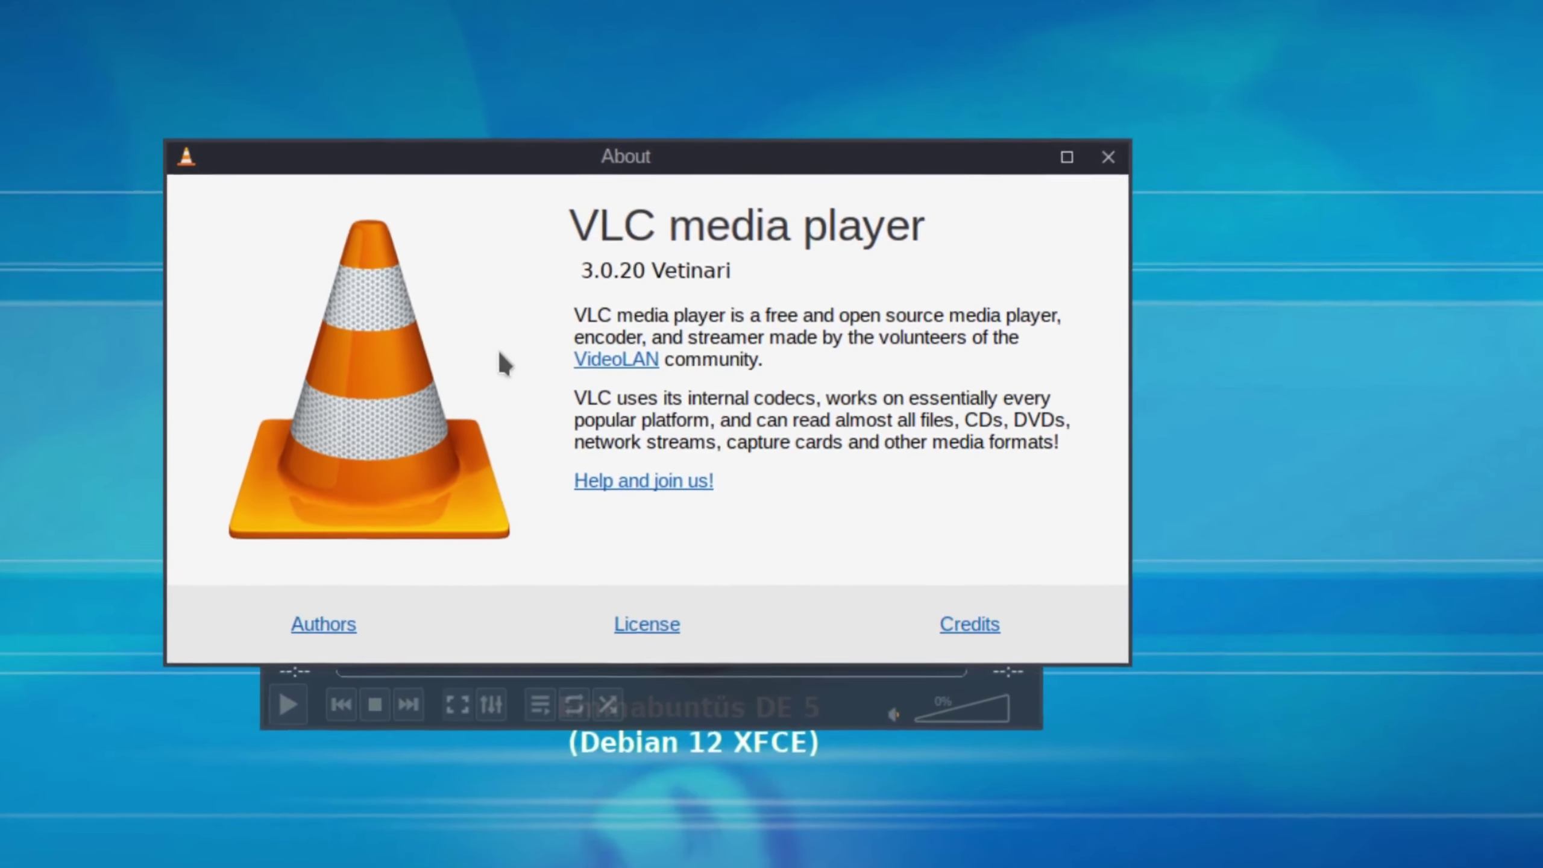
left_click(699, 275)
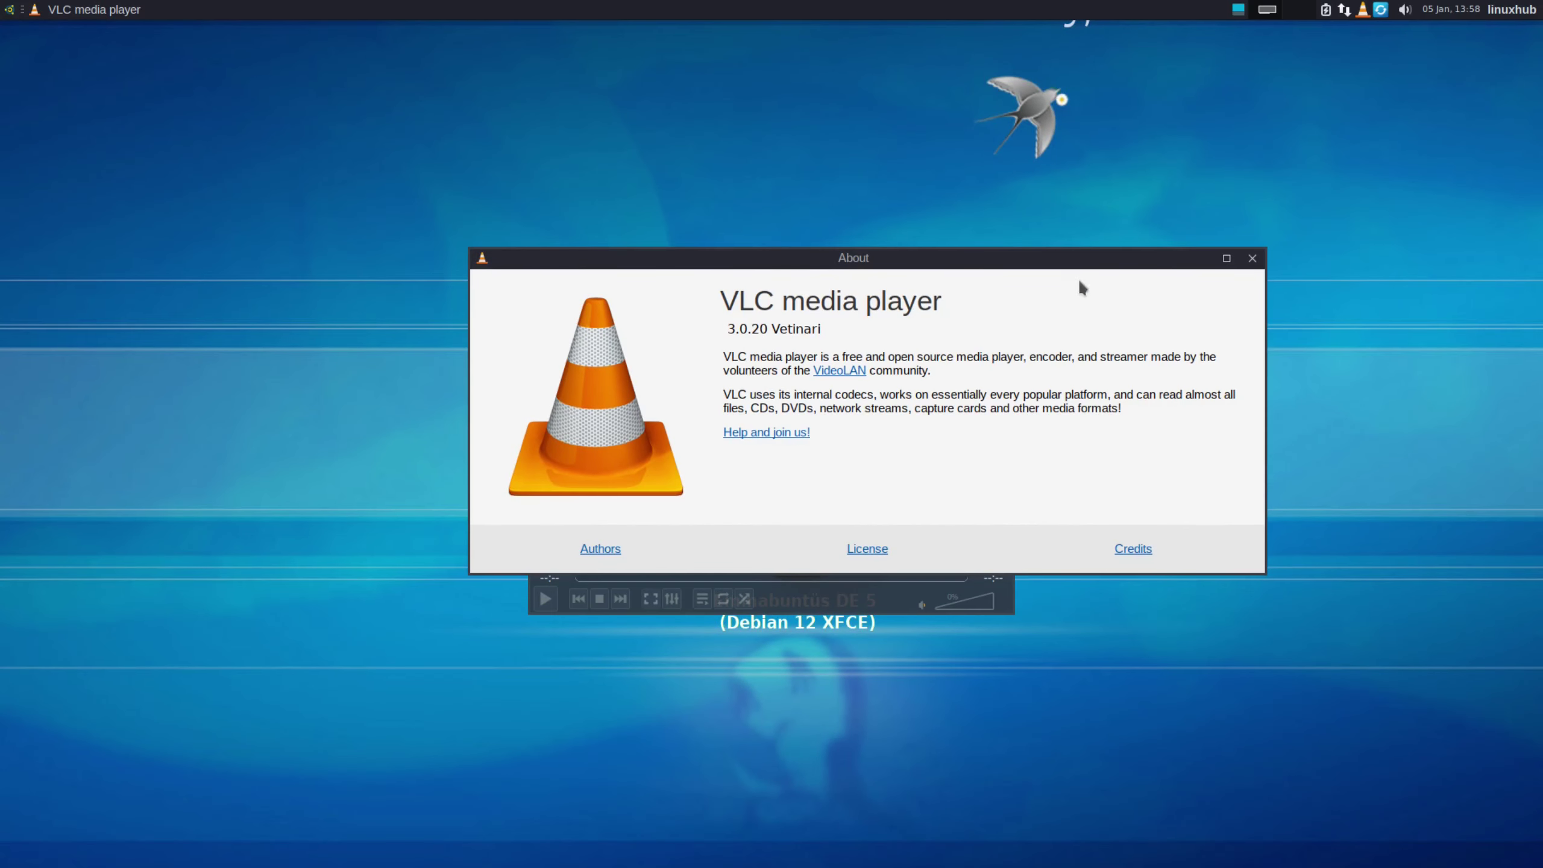
left_click(1253, 258)
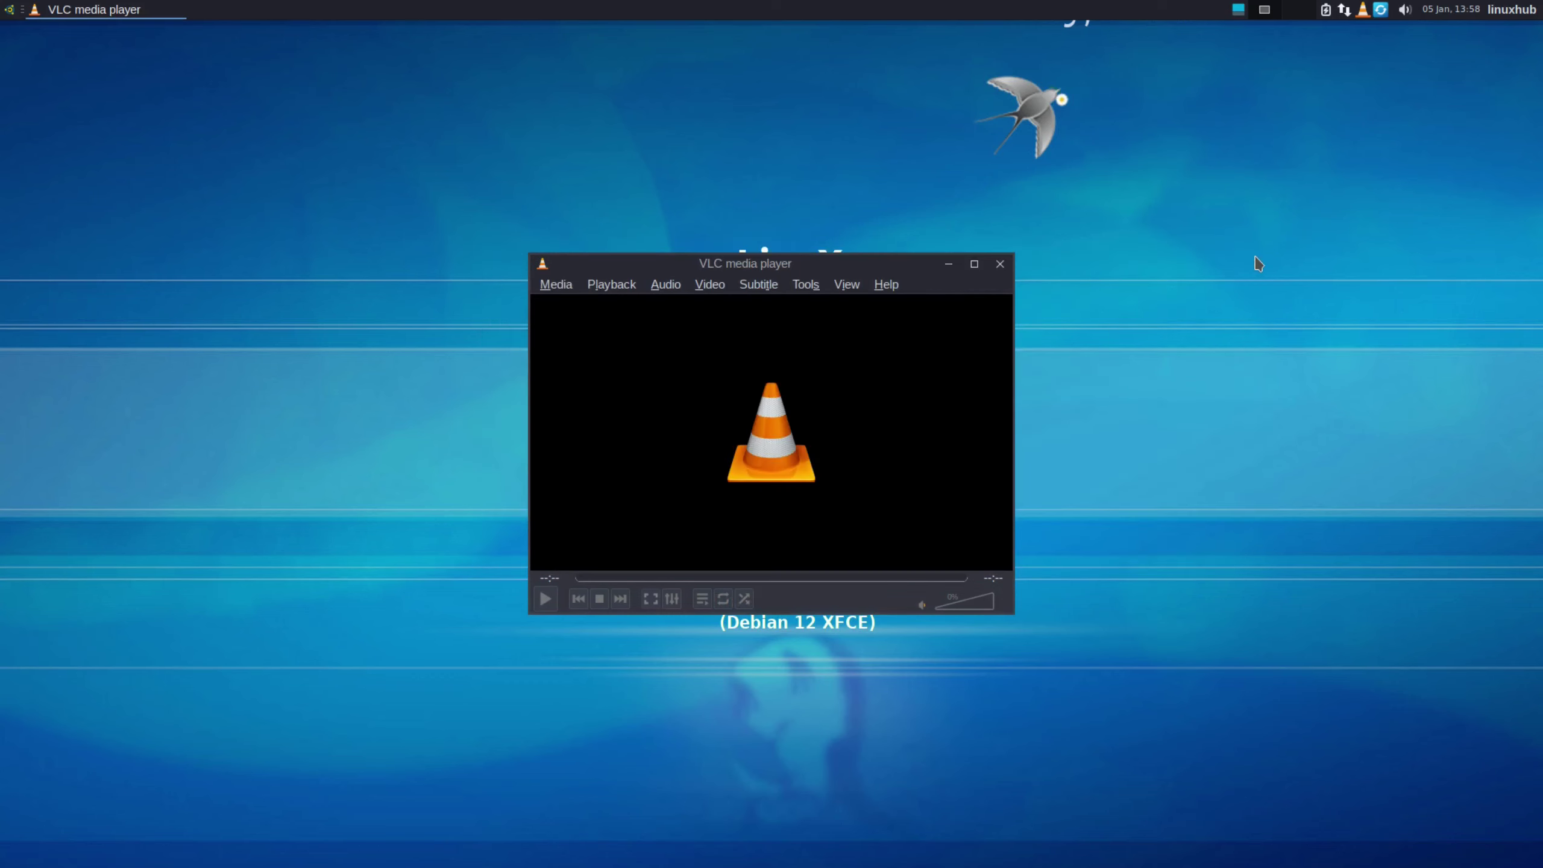
left_click(1000, 264)
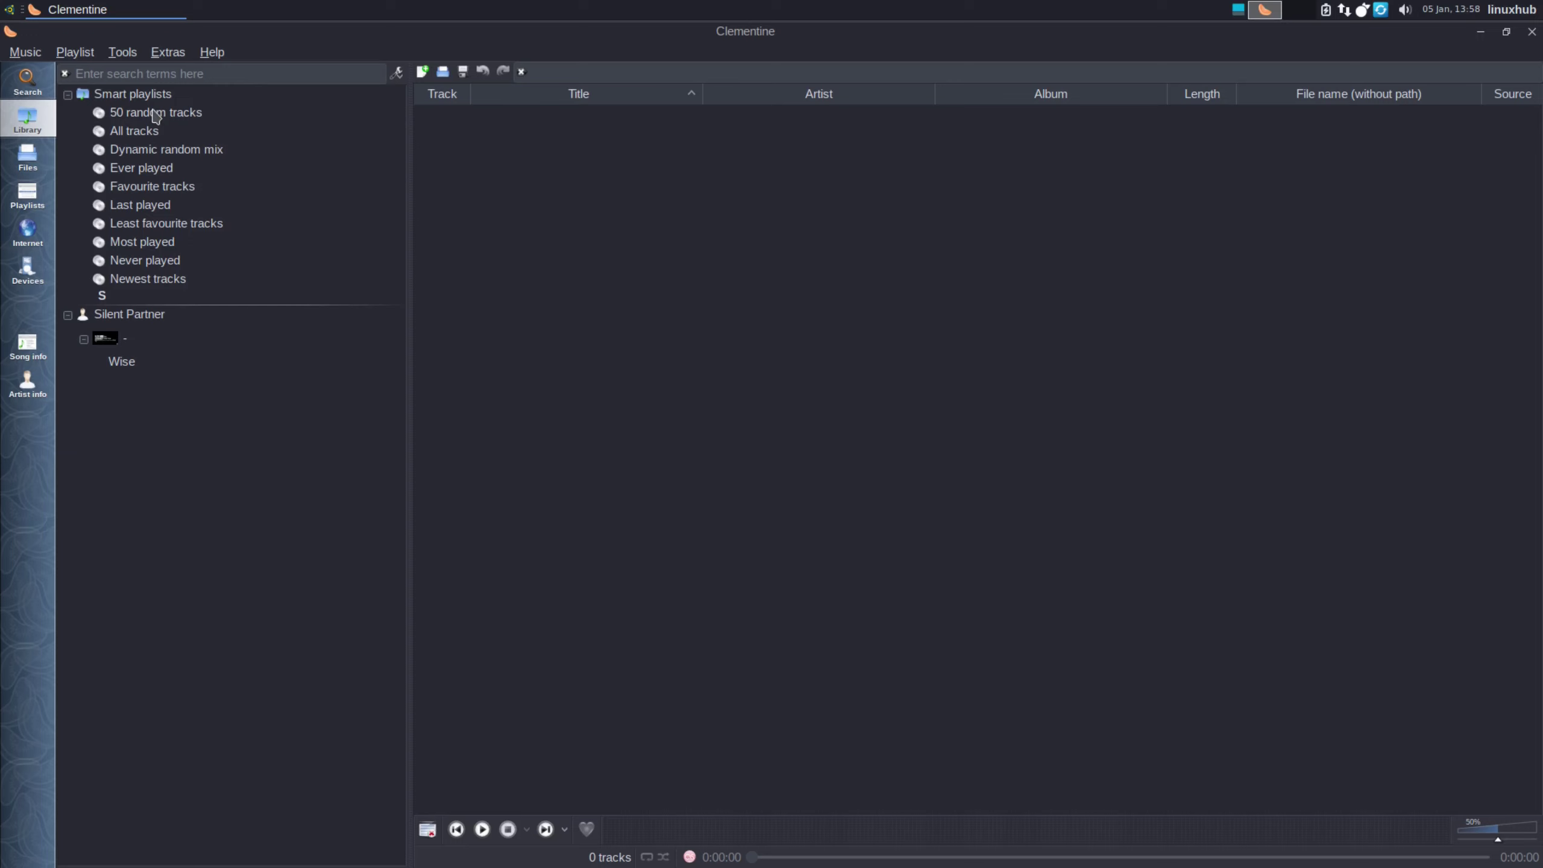
Look at Clementine's All tracks and Dynamic random mix smart playlists and its About information, and close the player
left_click(140, 135)
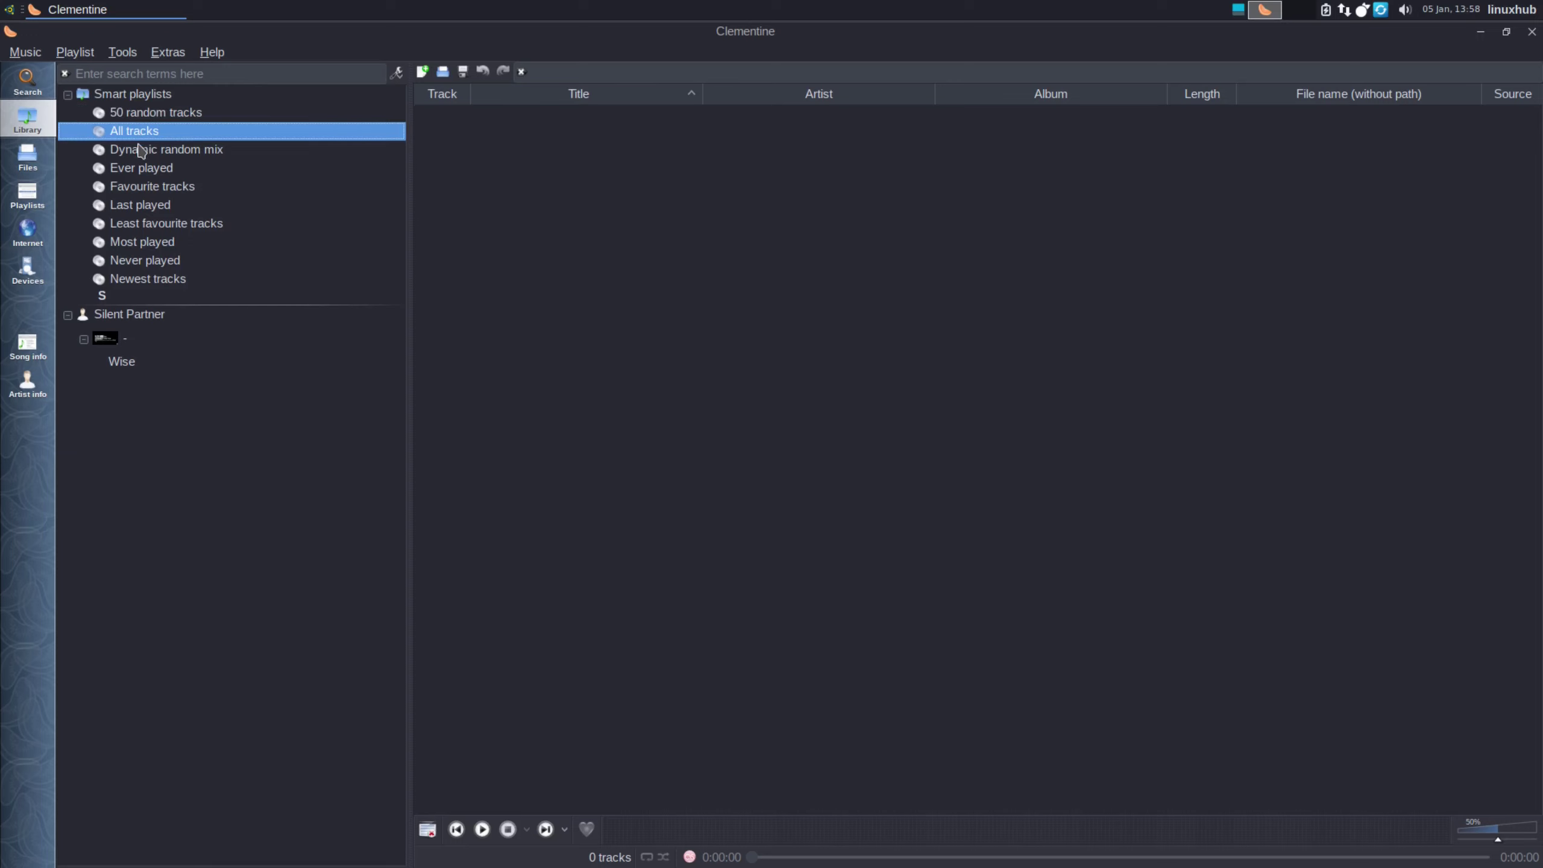
left_click(140, 150)
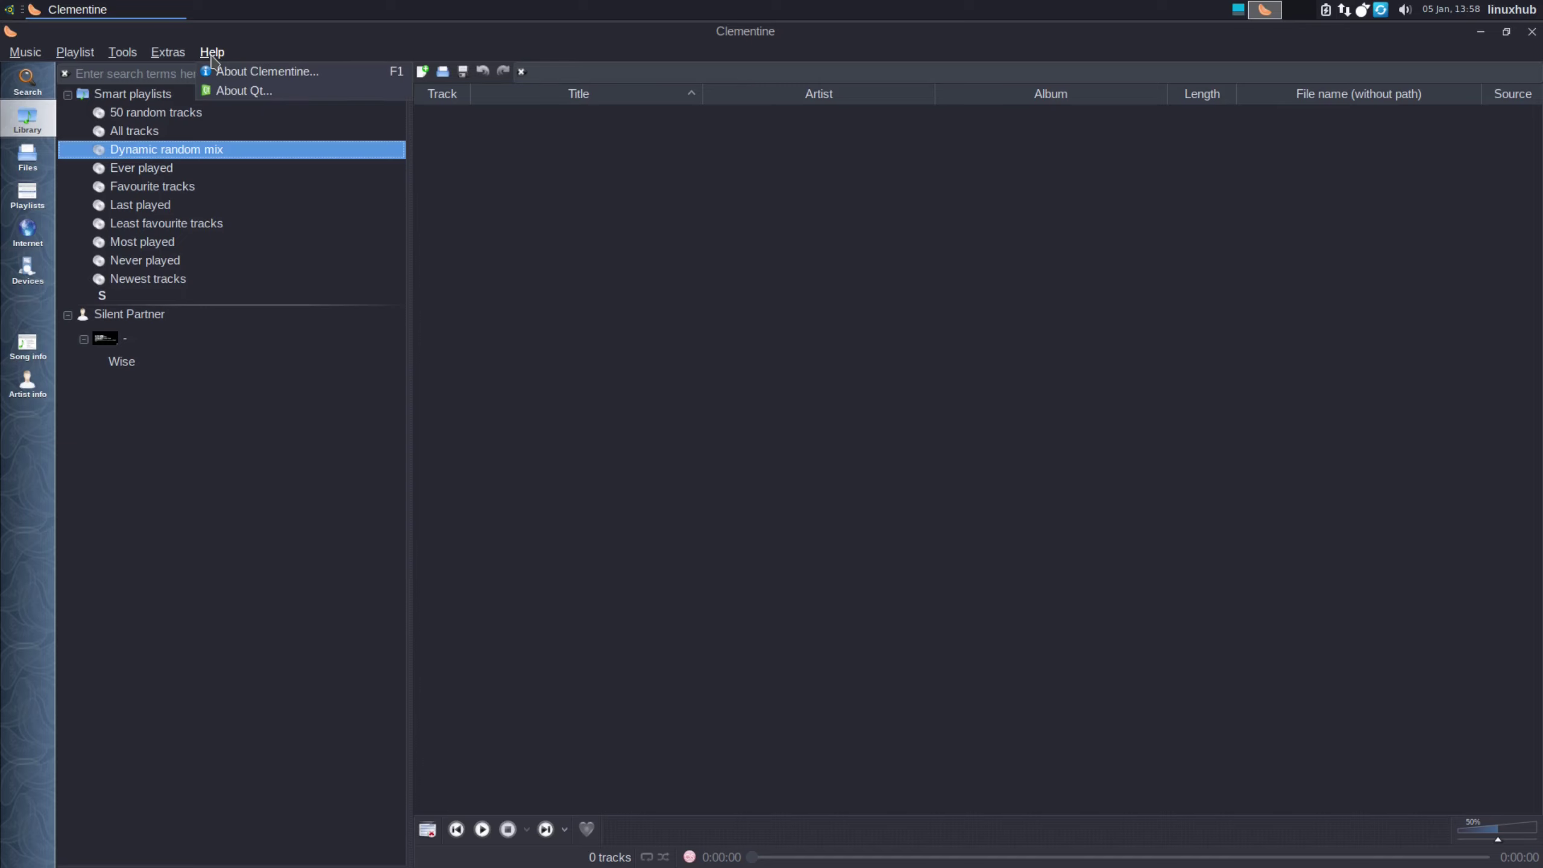
left_click(267, 71)
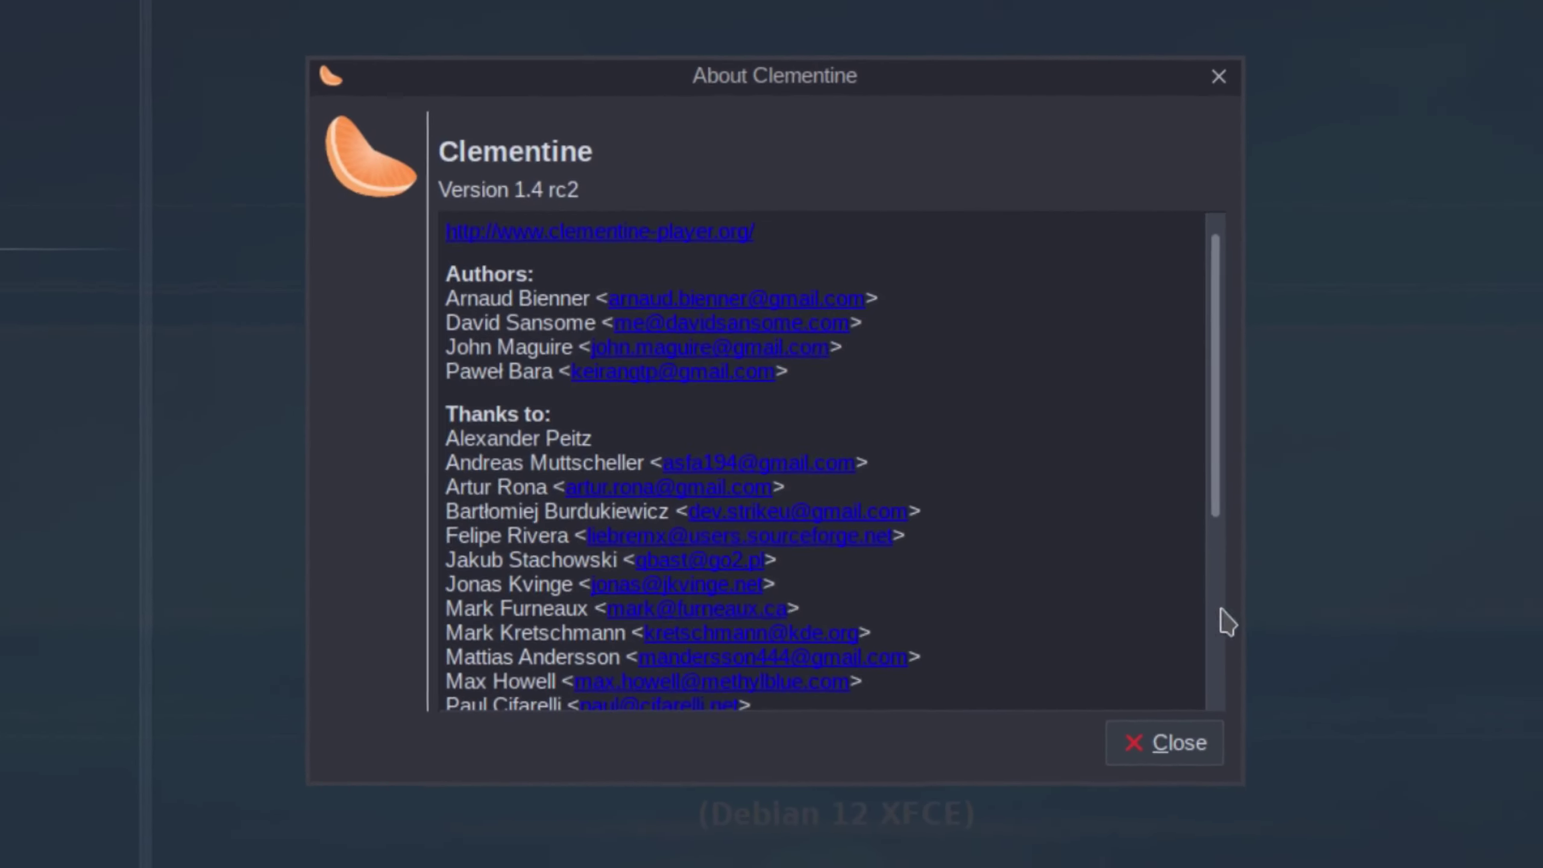
left_click(1176, 744)
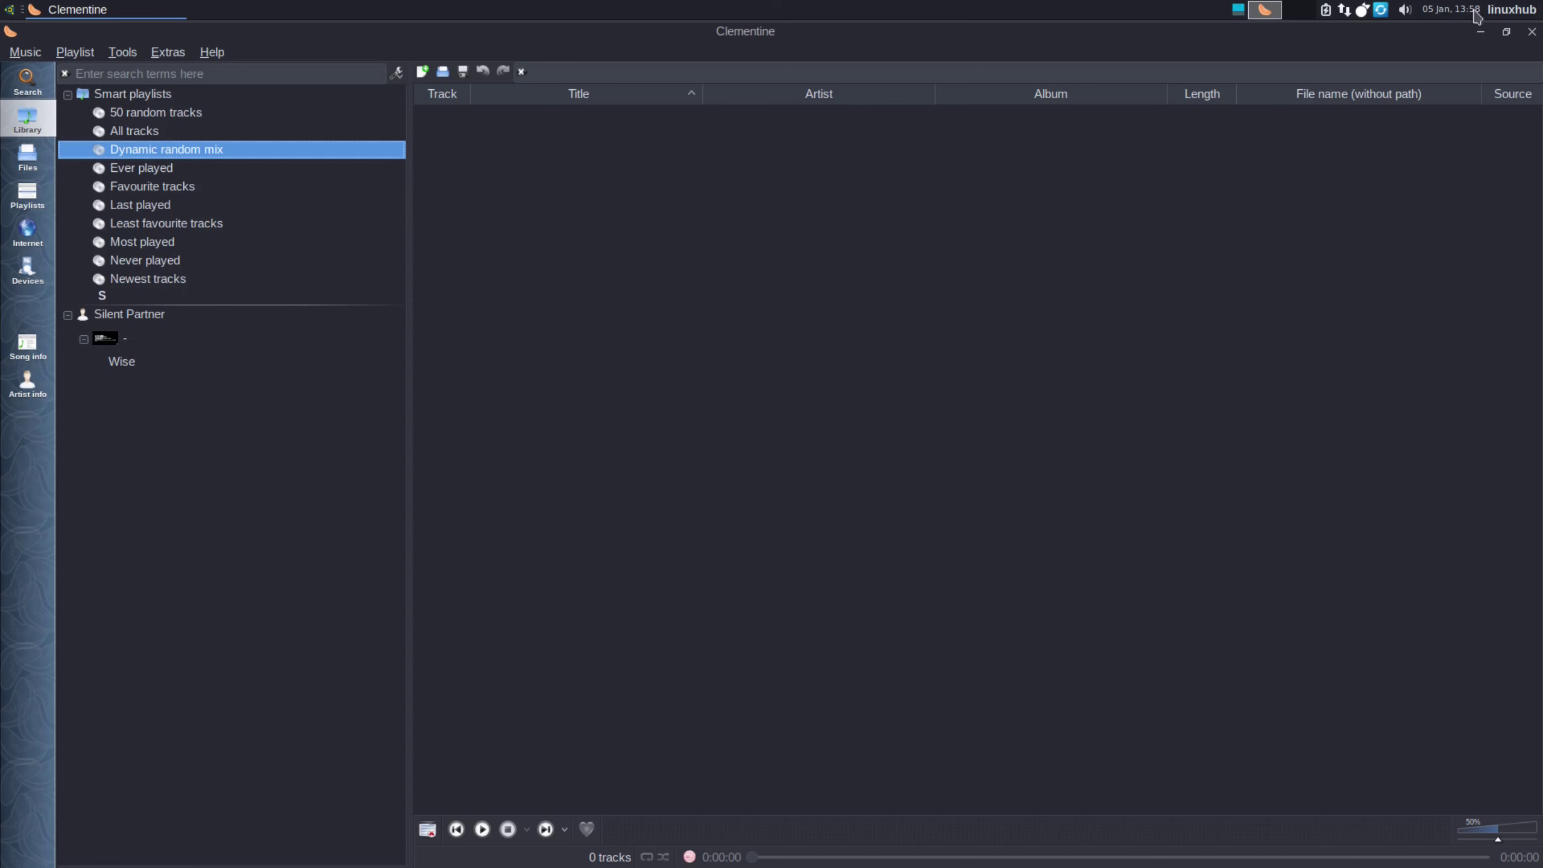
left_click(1532, 32)
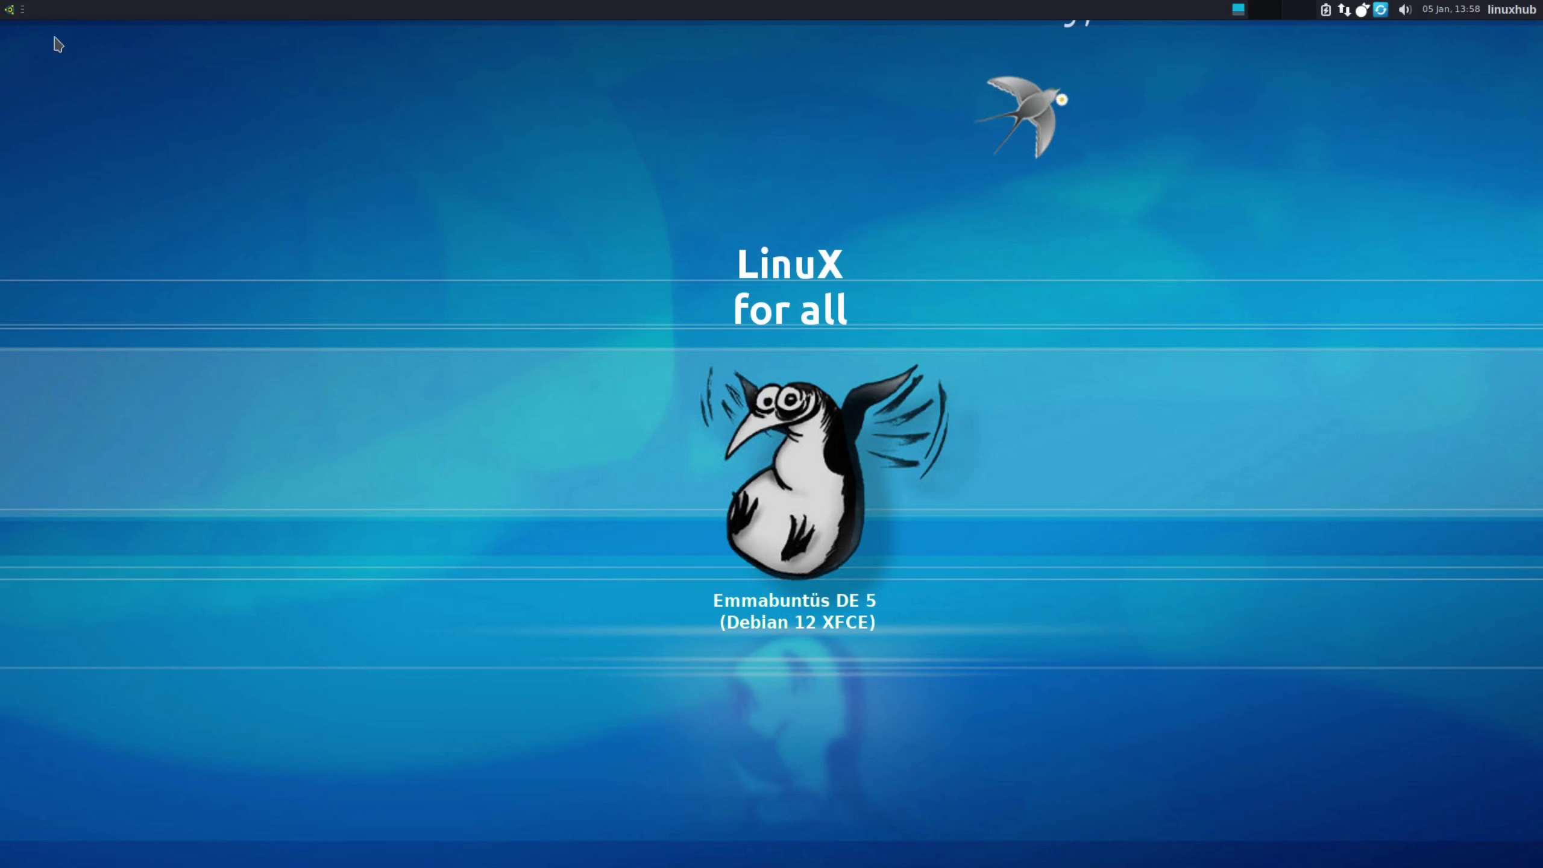
Browse the Office category's applications, launch LibreOffice Calc and dismiss its tip of the day
left_click(10, 10)
scroll(36, 268, "down", 3)
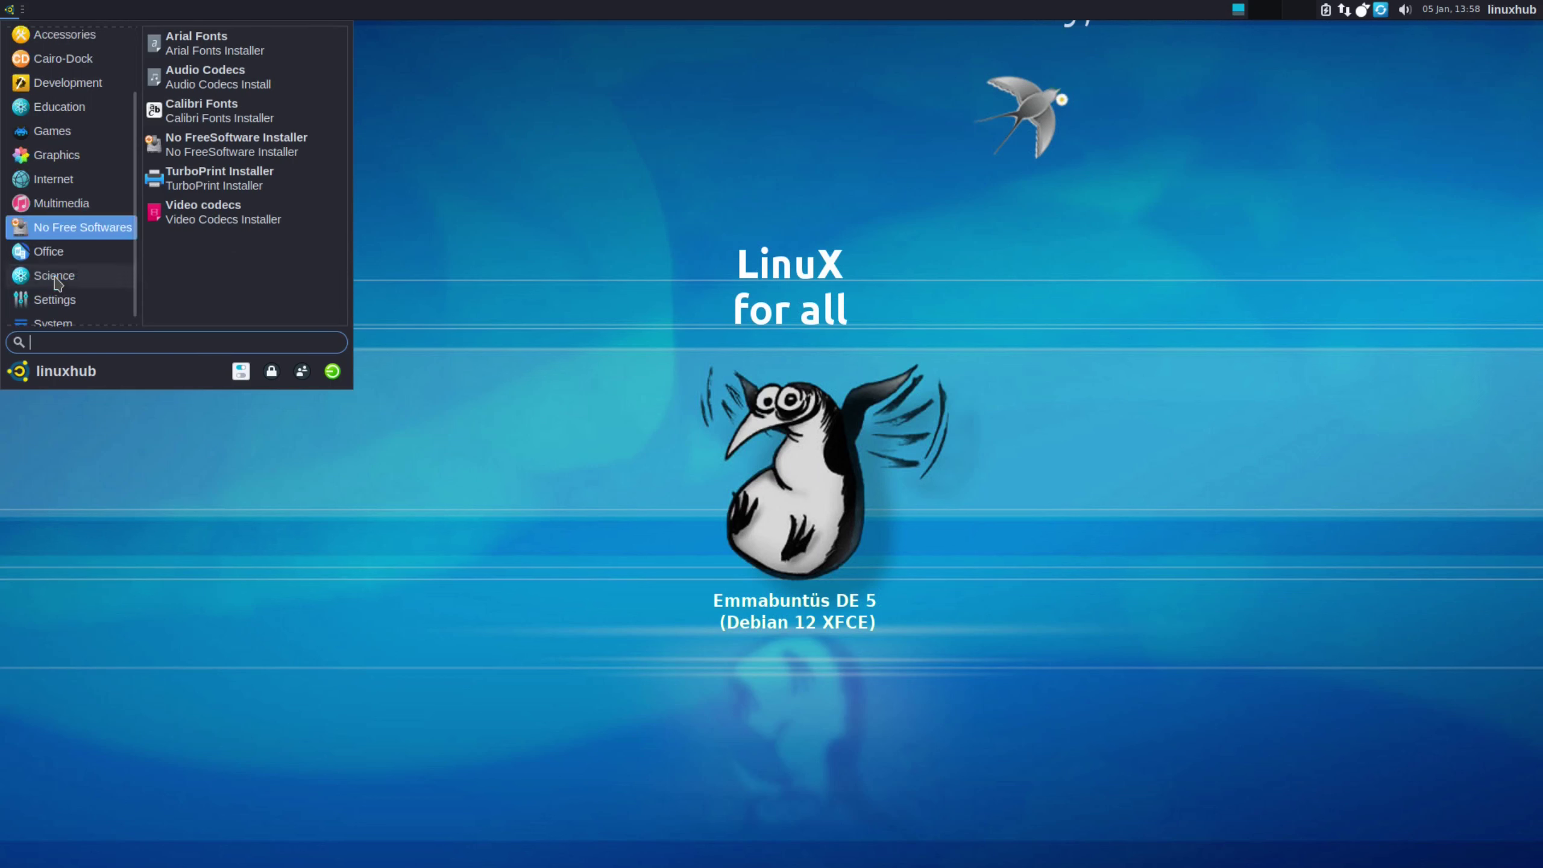
mouse_move(80, 242)
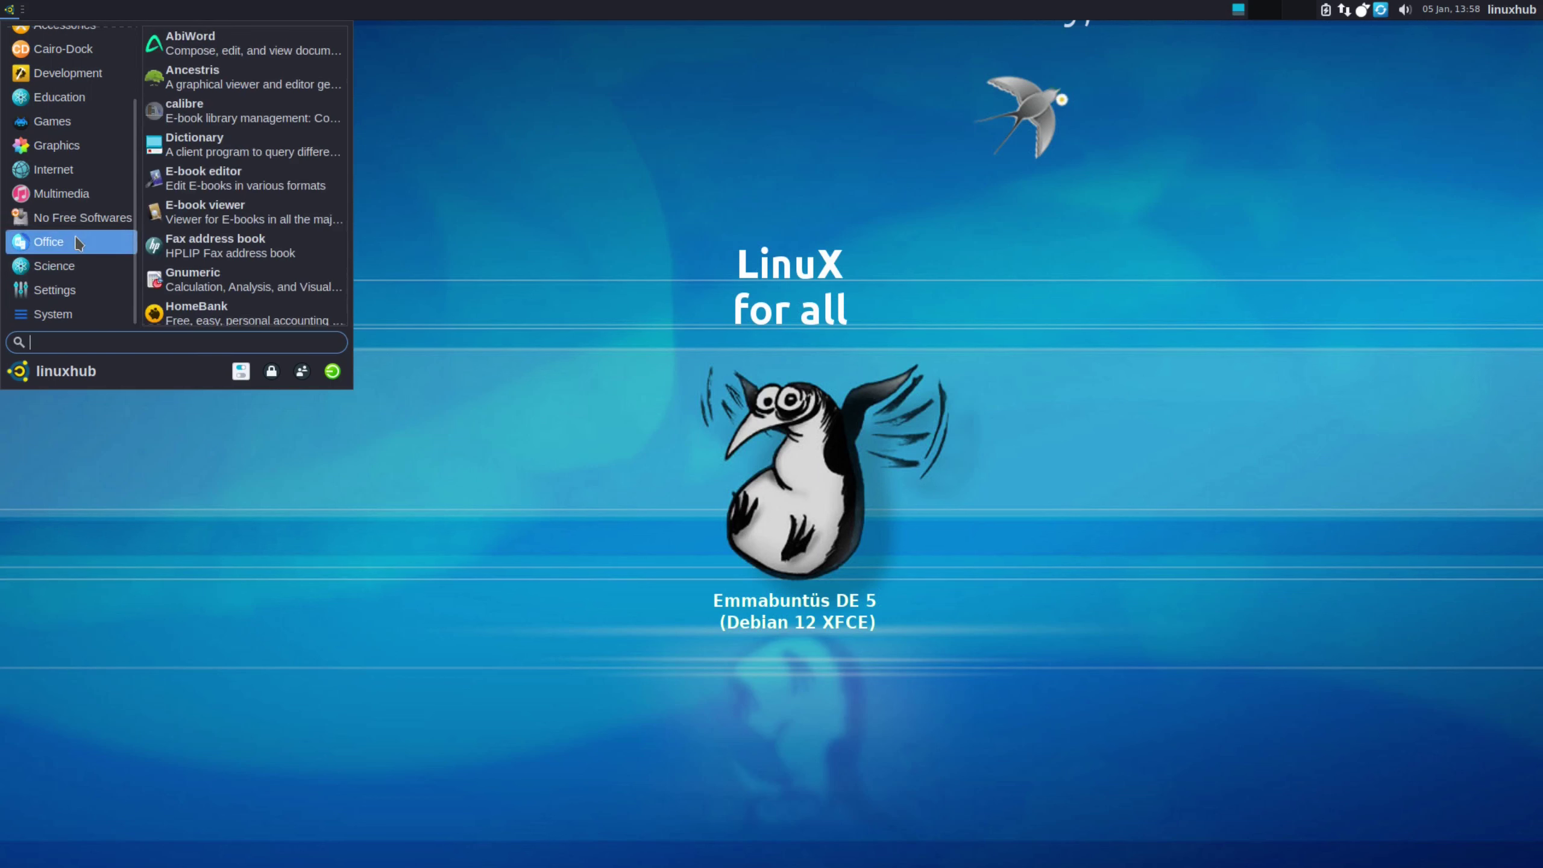
scroll(271, 198, "down", 3)
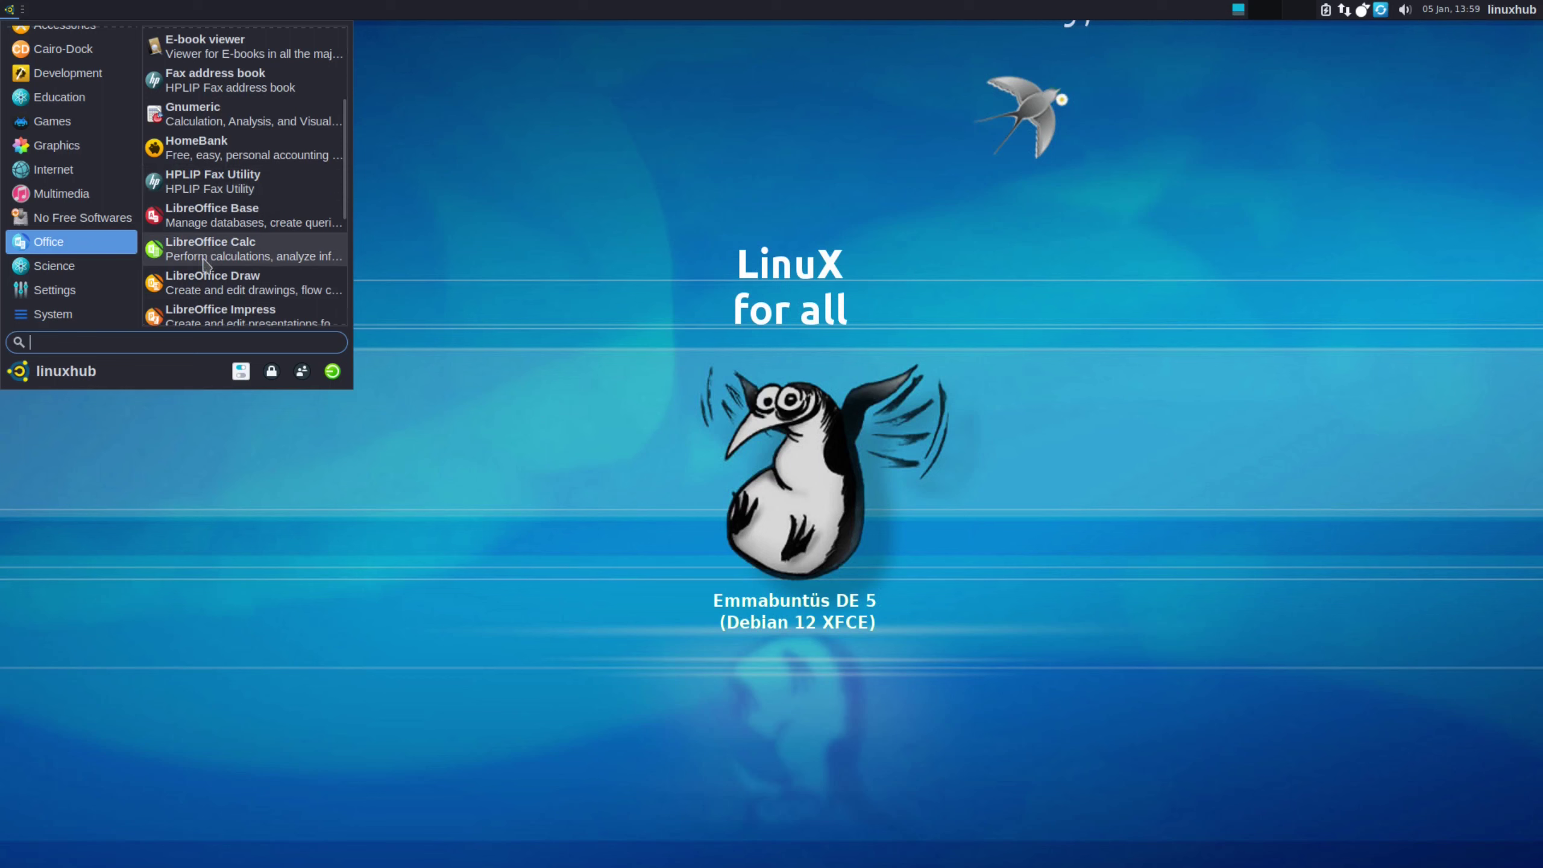
left_click(76, 244)
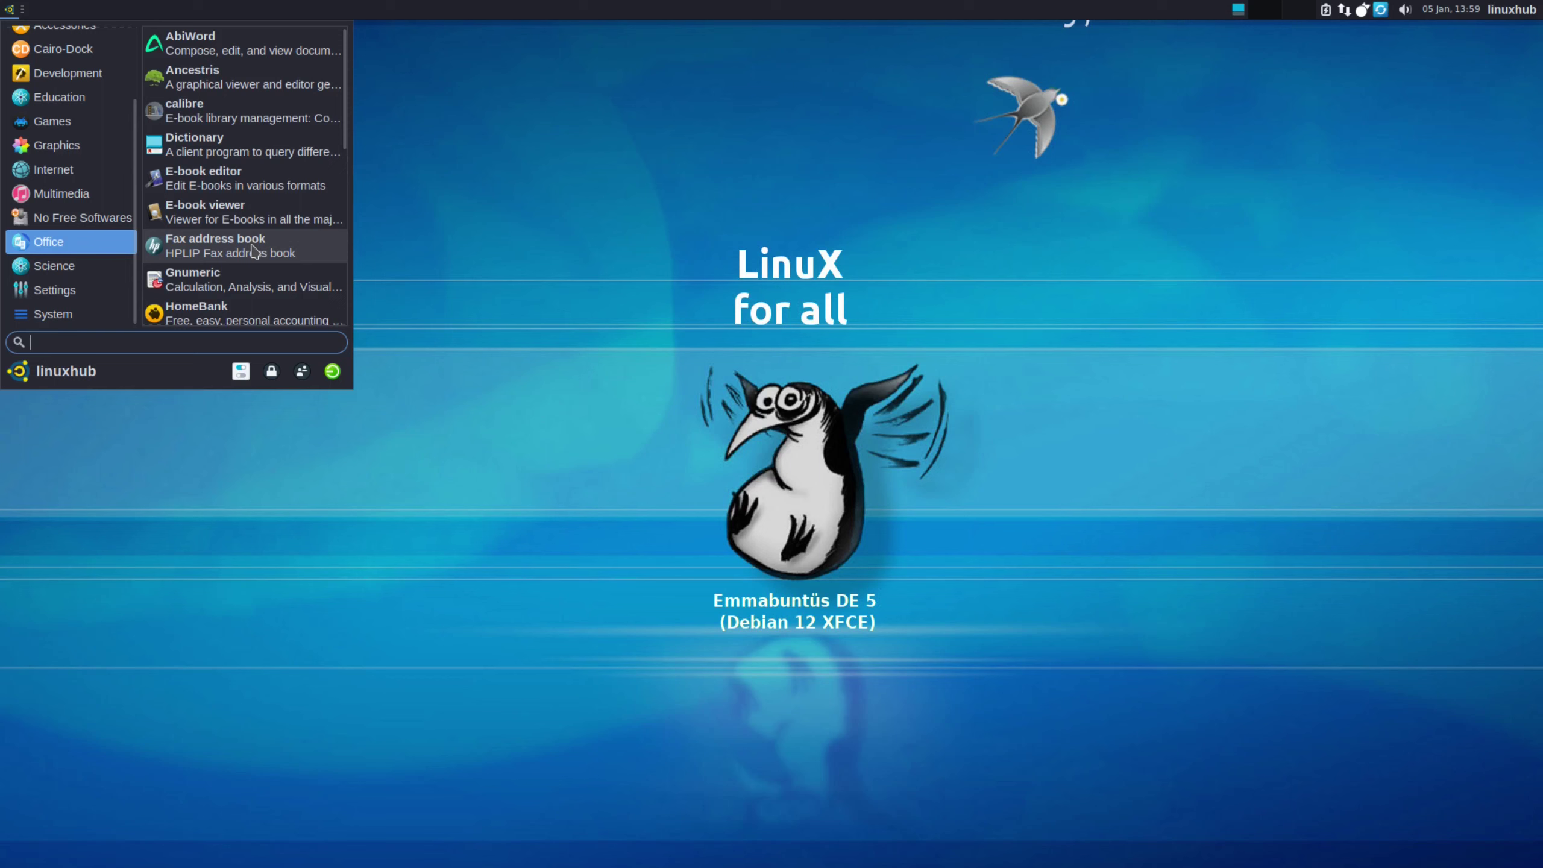
scroll(242, 123, "down", 2)
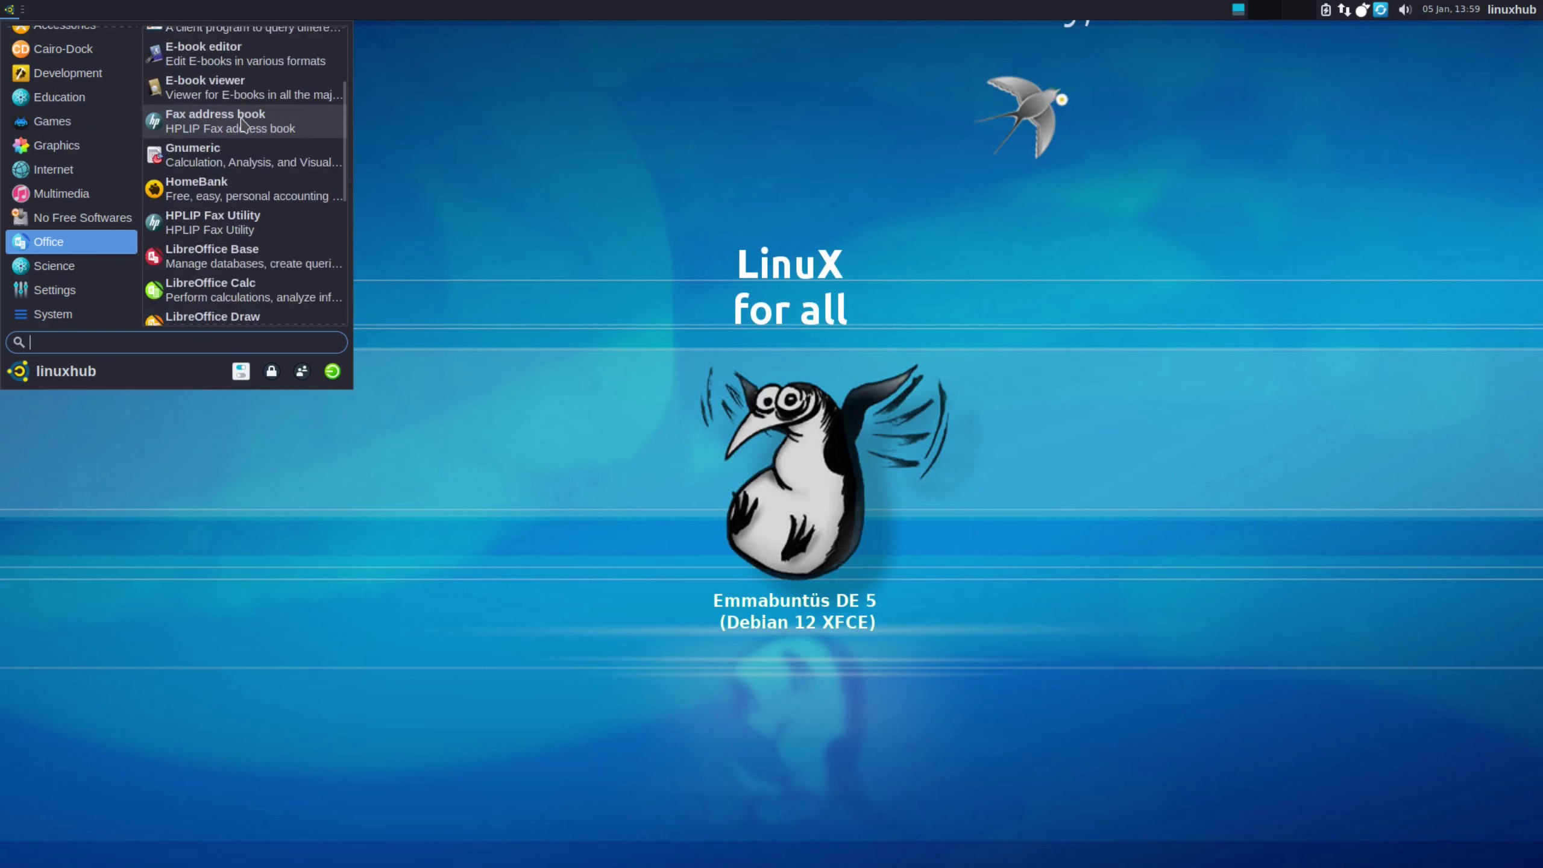
scroll(242, 124, "down", 1)
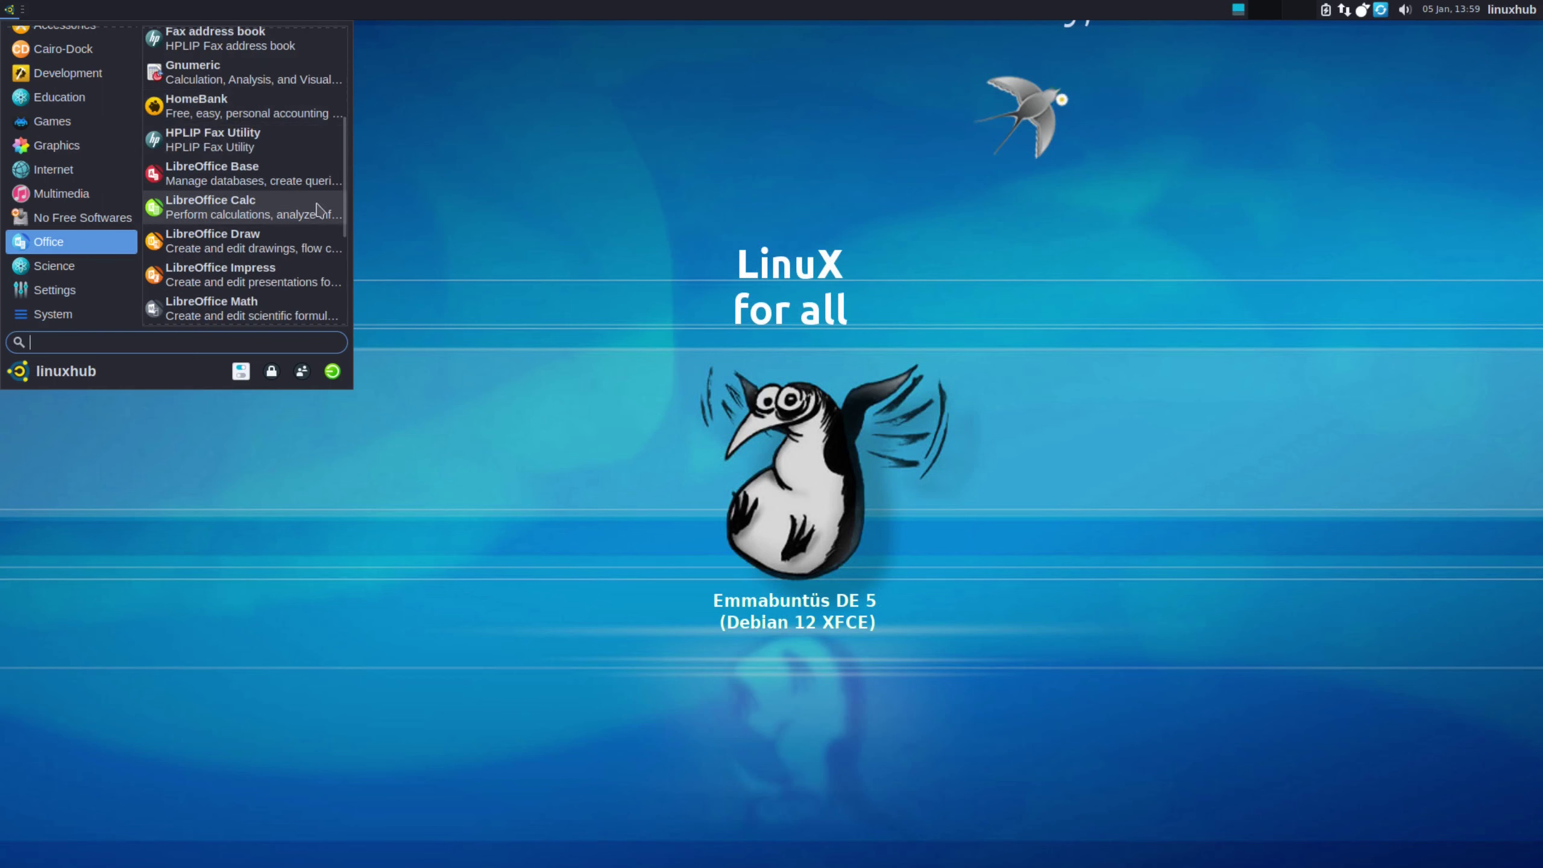
left_click(244, 212)
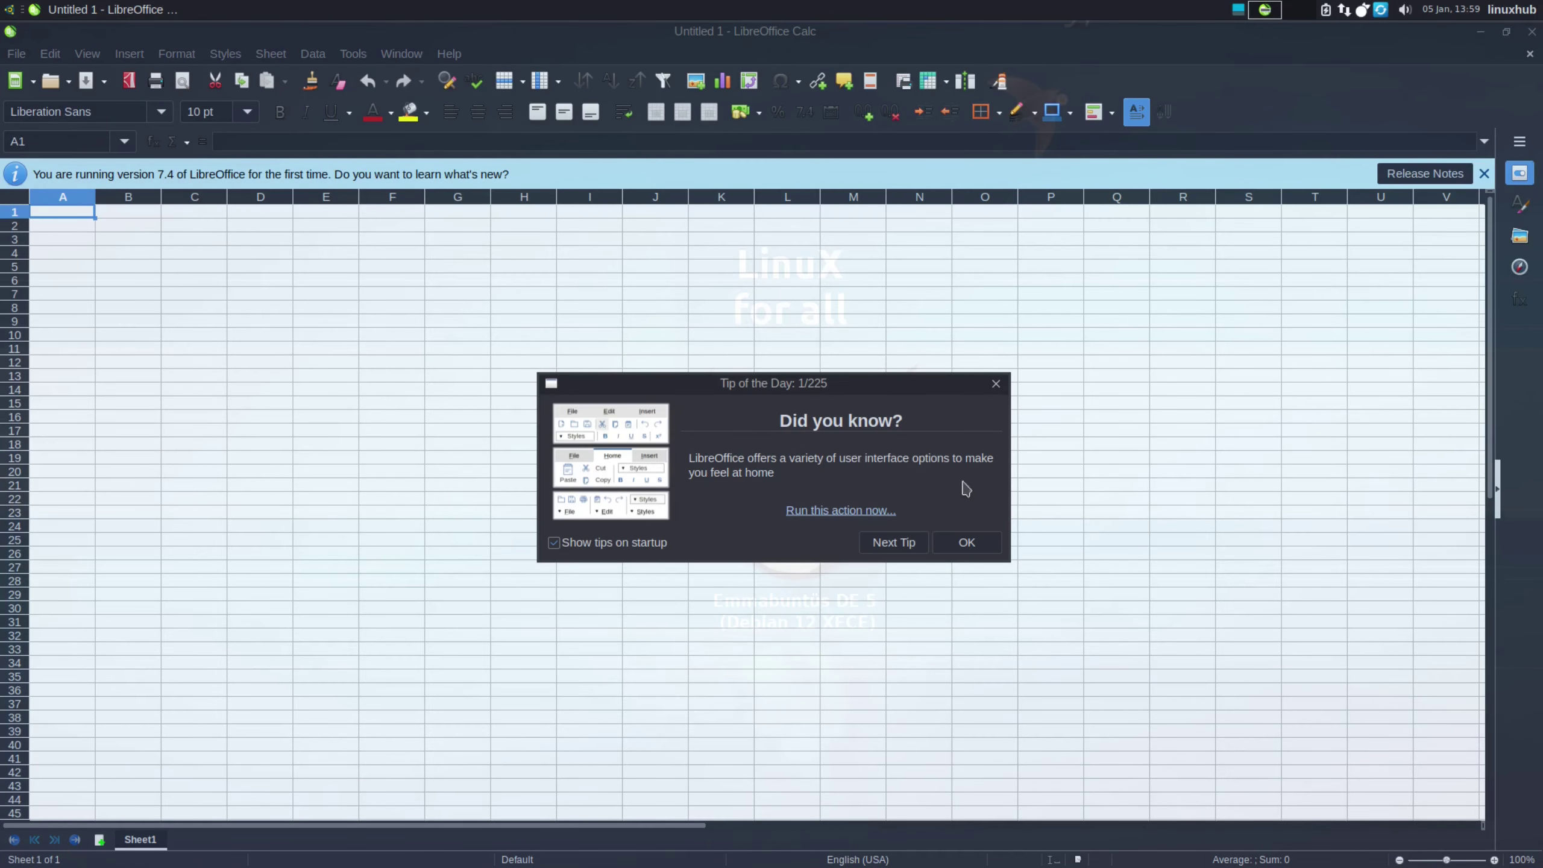
left_click(987, 545)
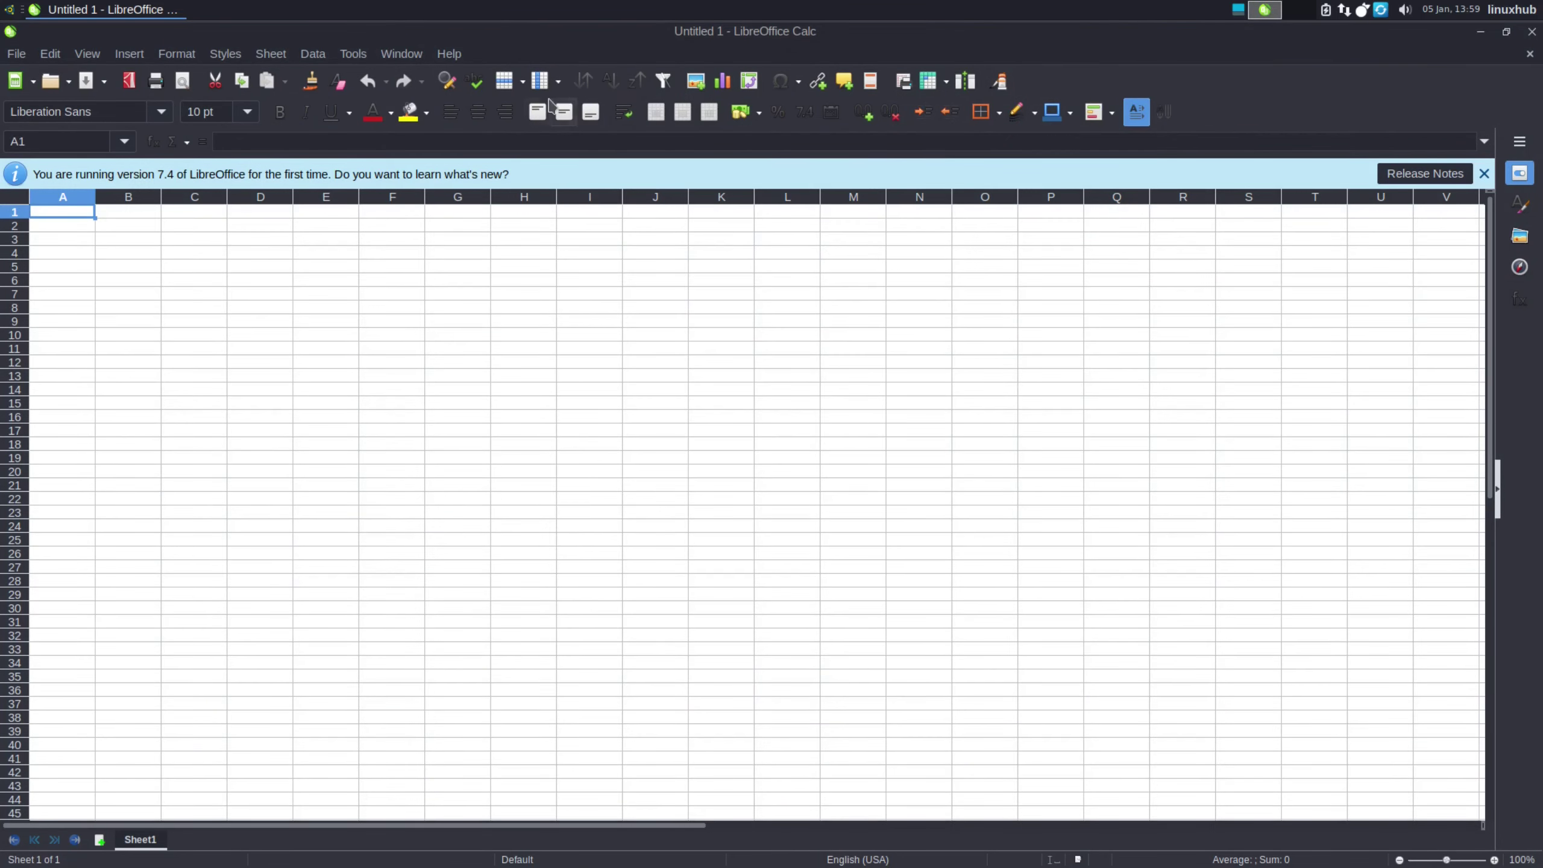
View the About LibreOffice information, copy its version information and close the dialog
left_click(453, 56)
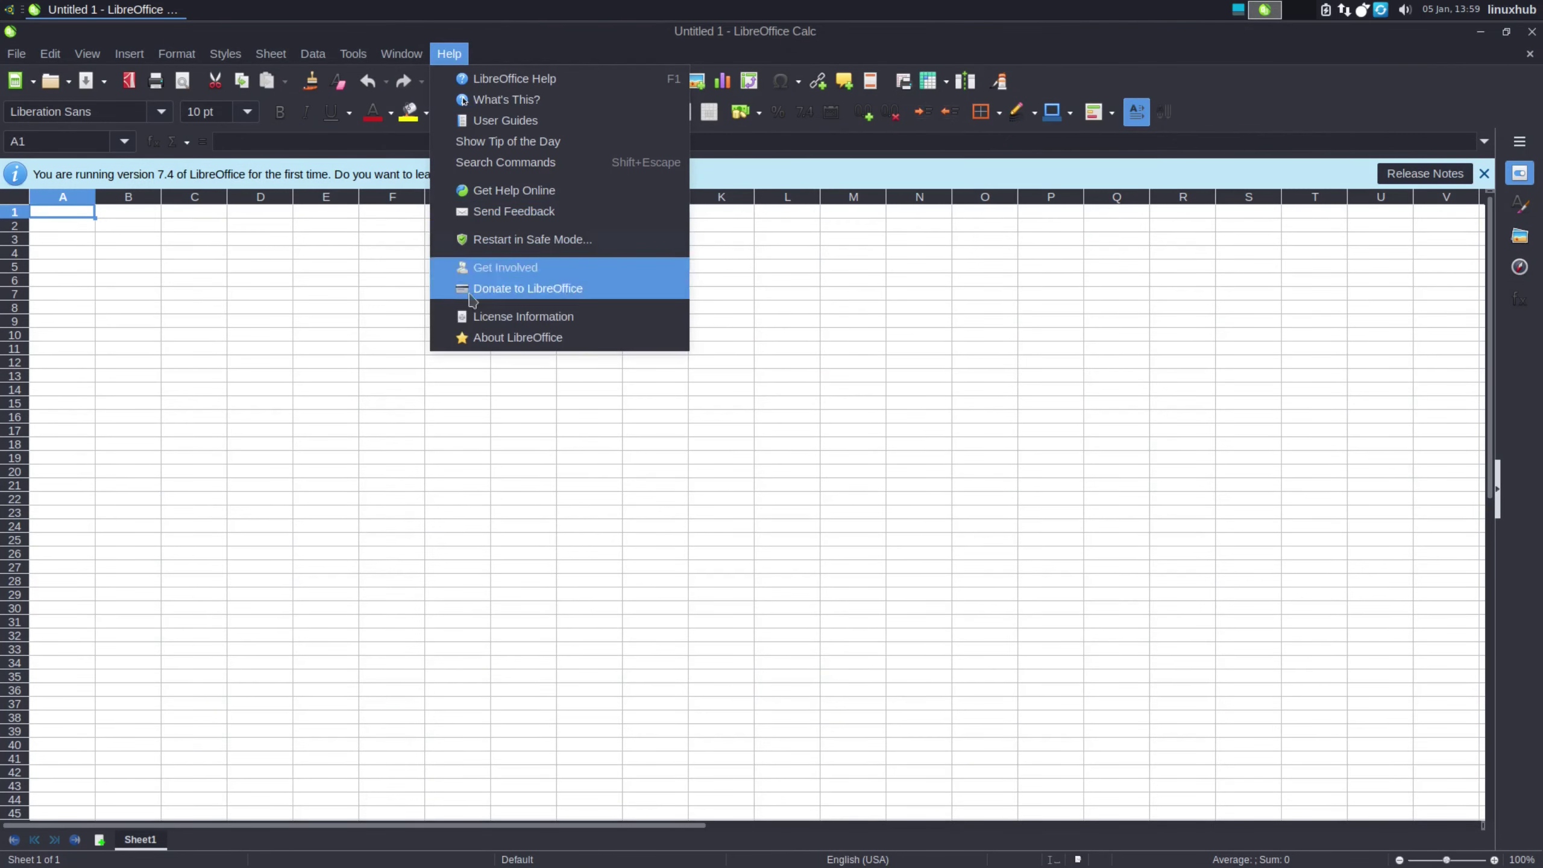
left_click(526, 338)
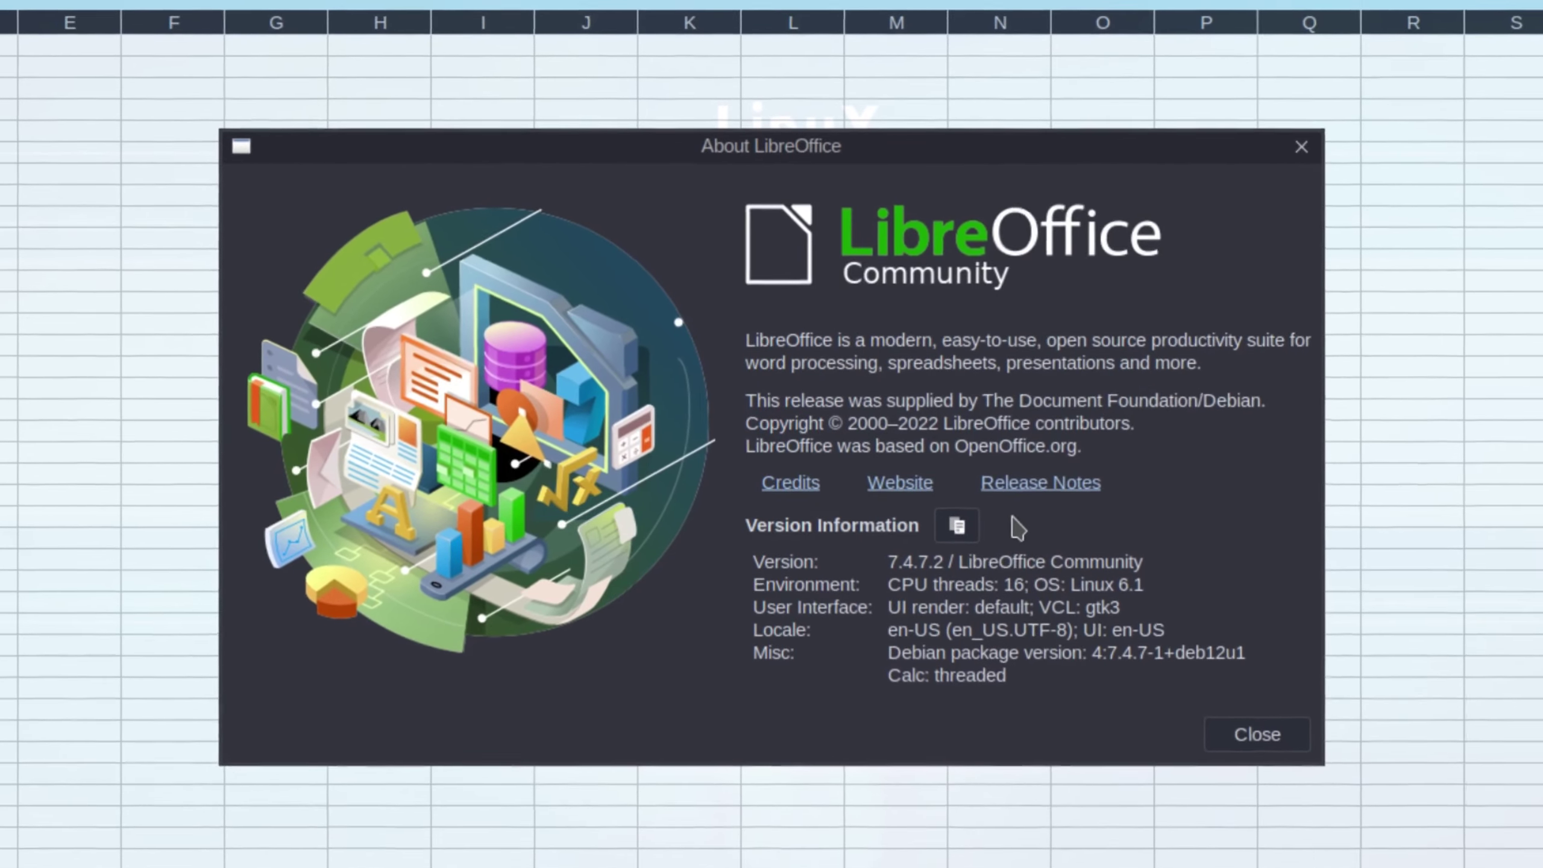
left_click(967, 526)
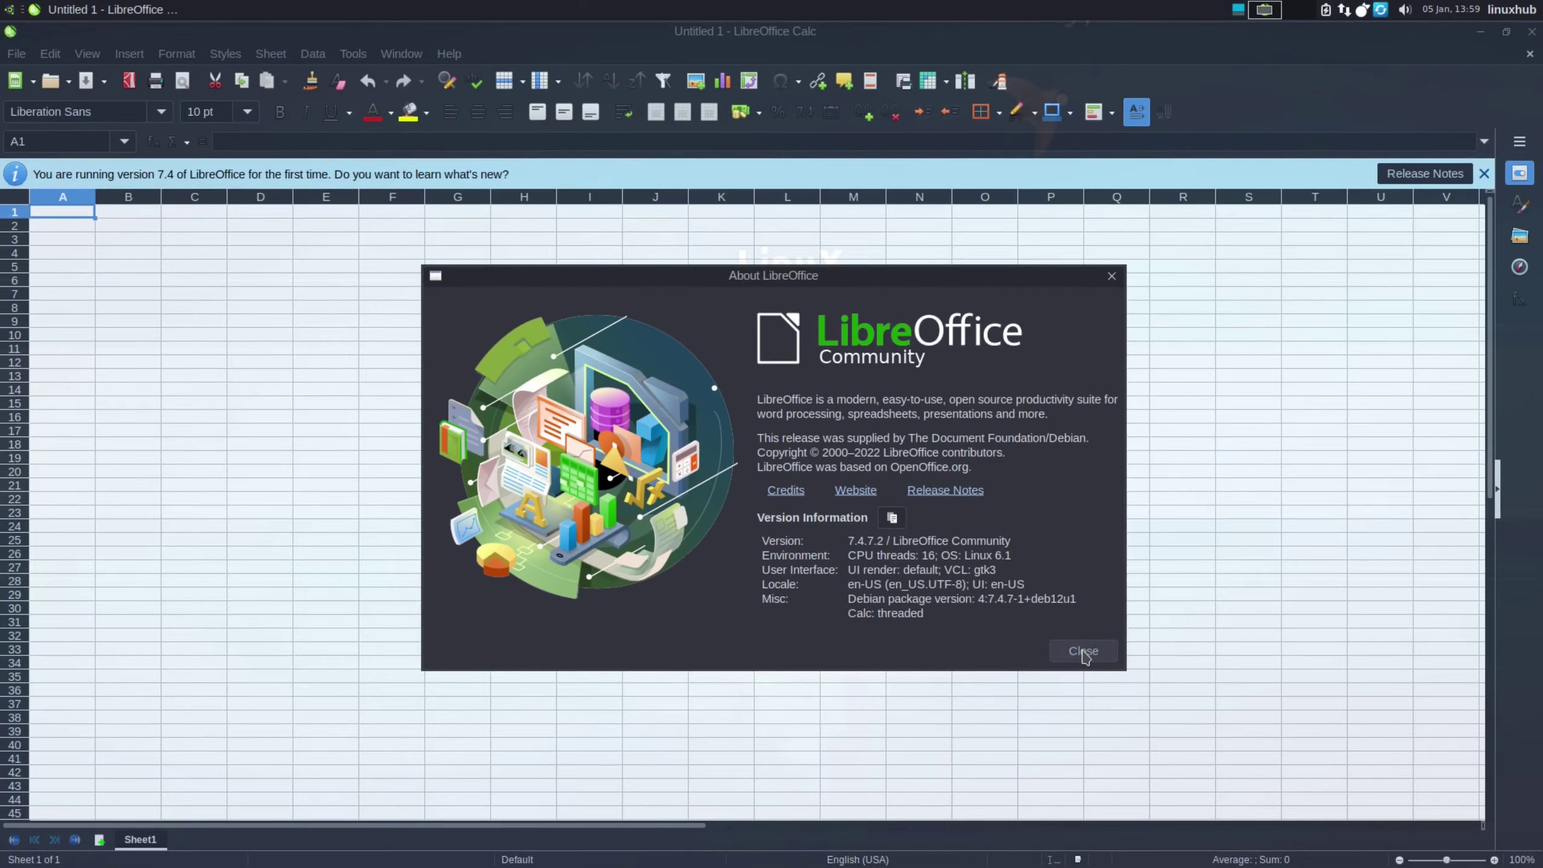
left_click(1136, 677)
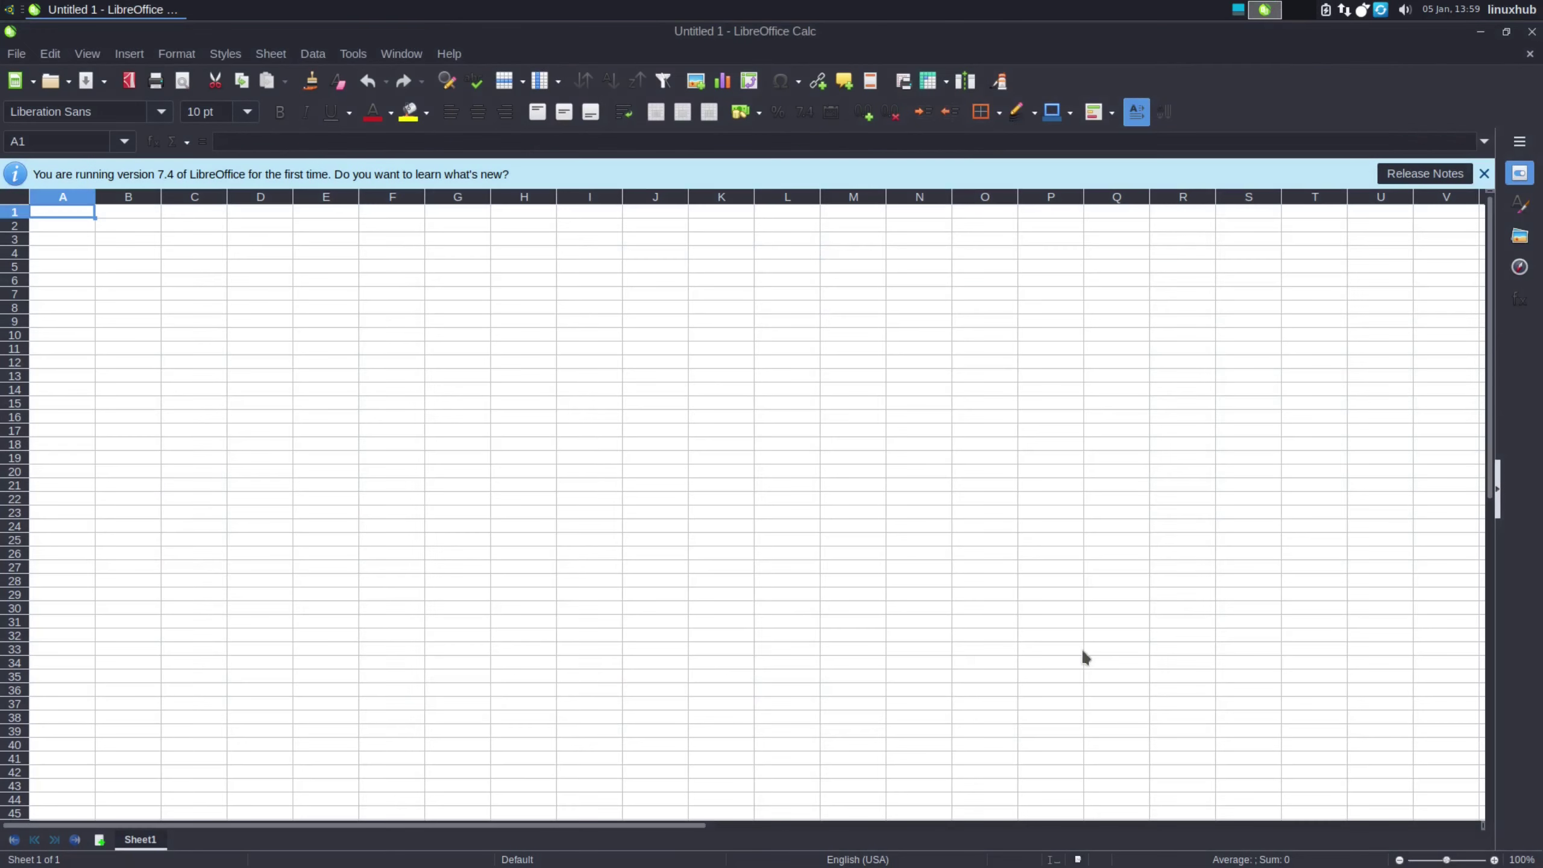
Paste the copied version information into range B4:F17 as tab-separated text with the default import settings
left_click_drag(126, 254, 368, 434)
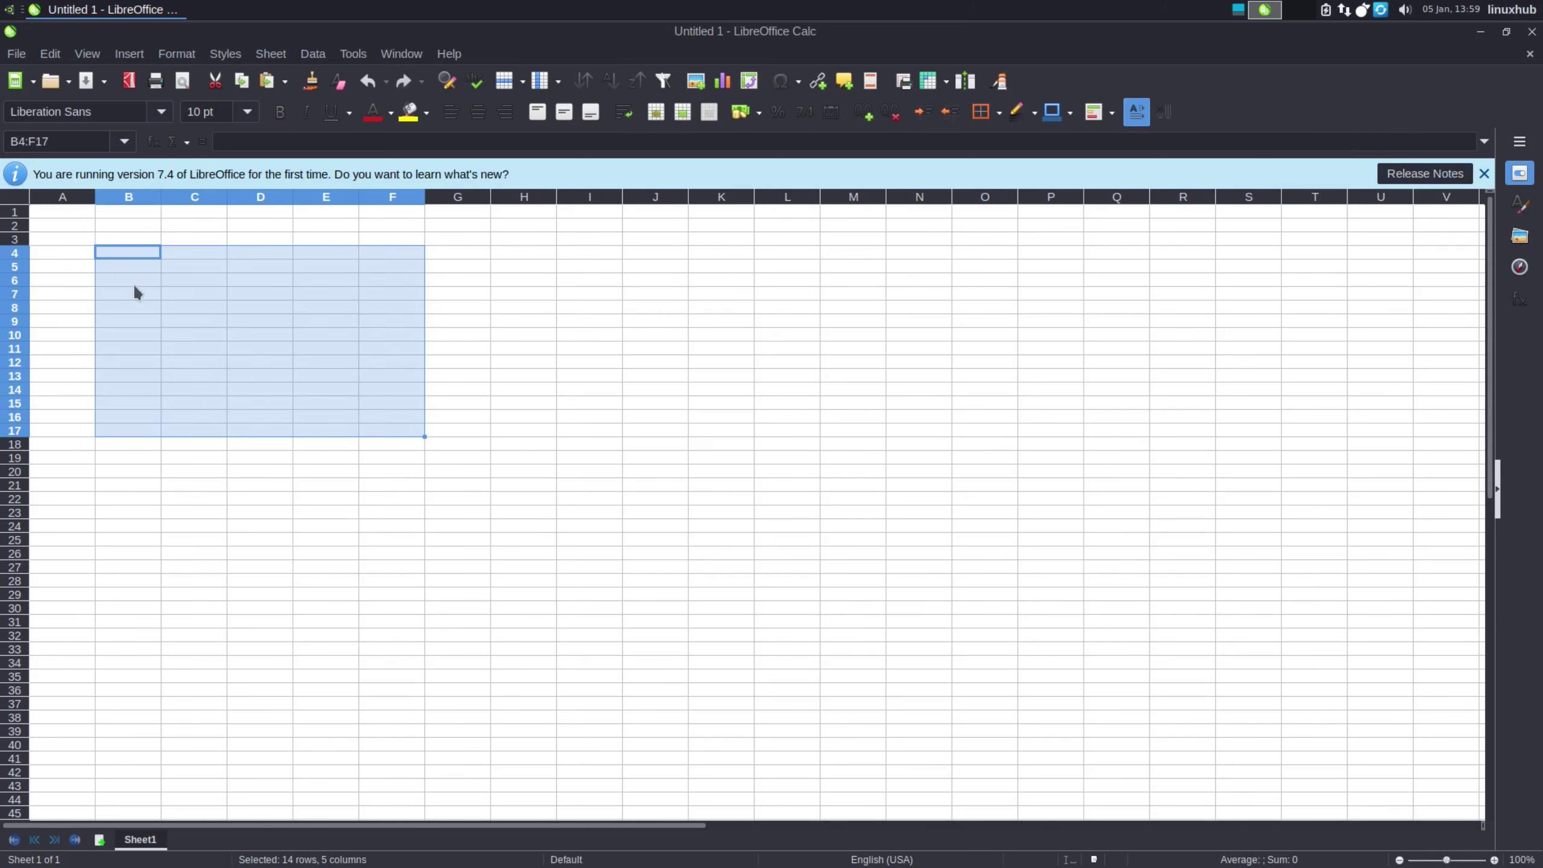
right_click(120, 274)
left_click(205, 321)
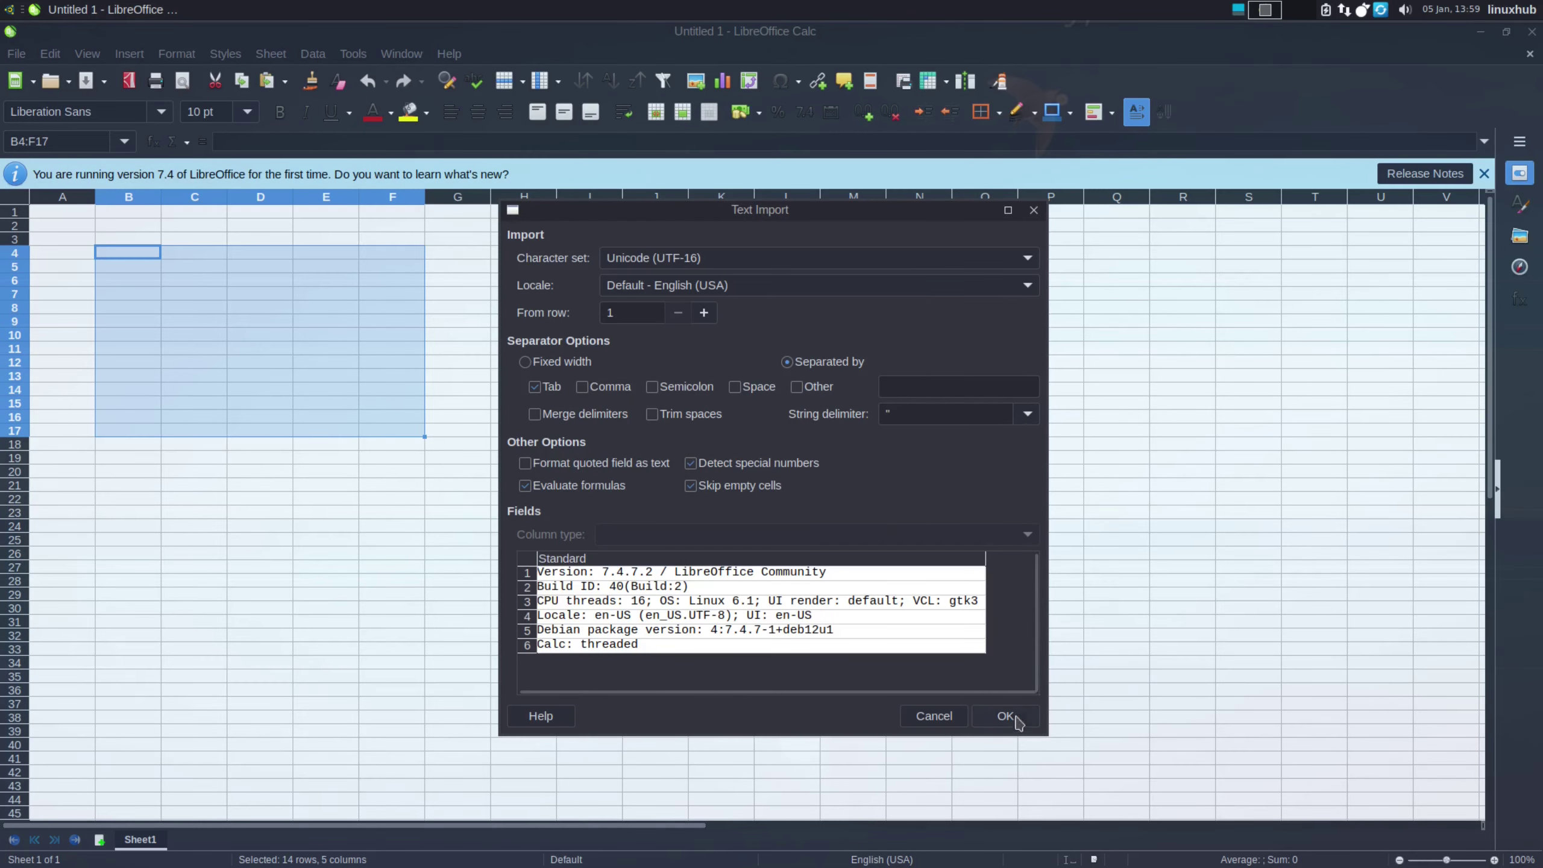
left_click(1006, 716)
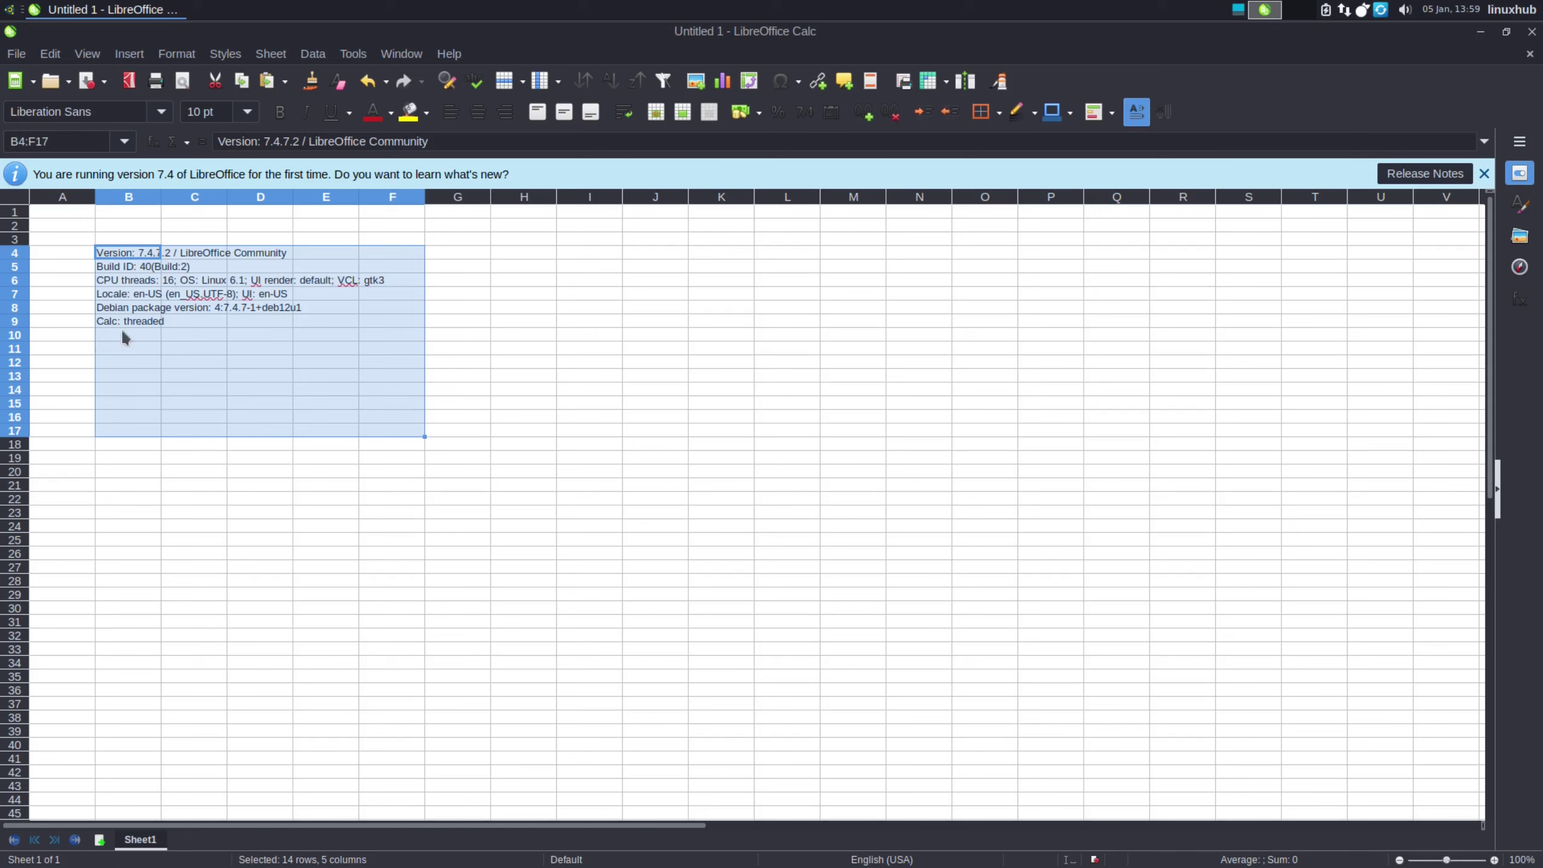
Look over the pasted cells in the spreadsheet and close Calc without saving the document
left_click(148, 323)
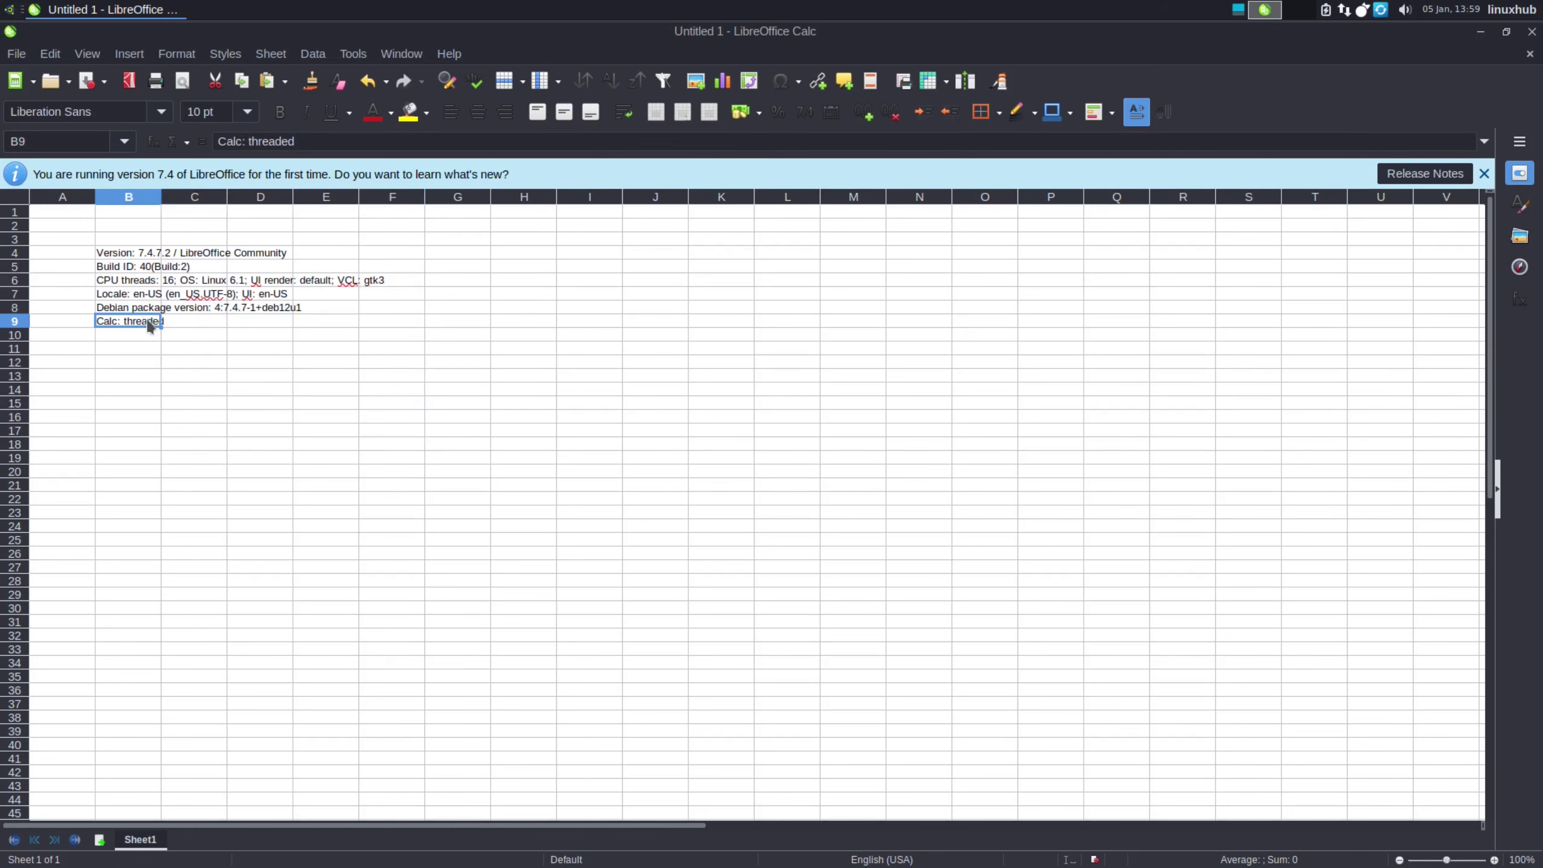
left_click(230, 323)
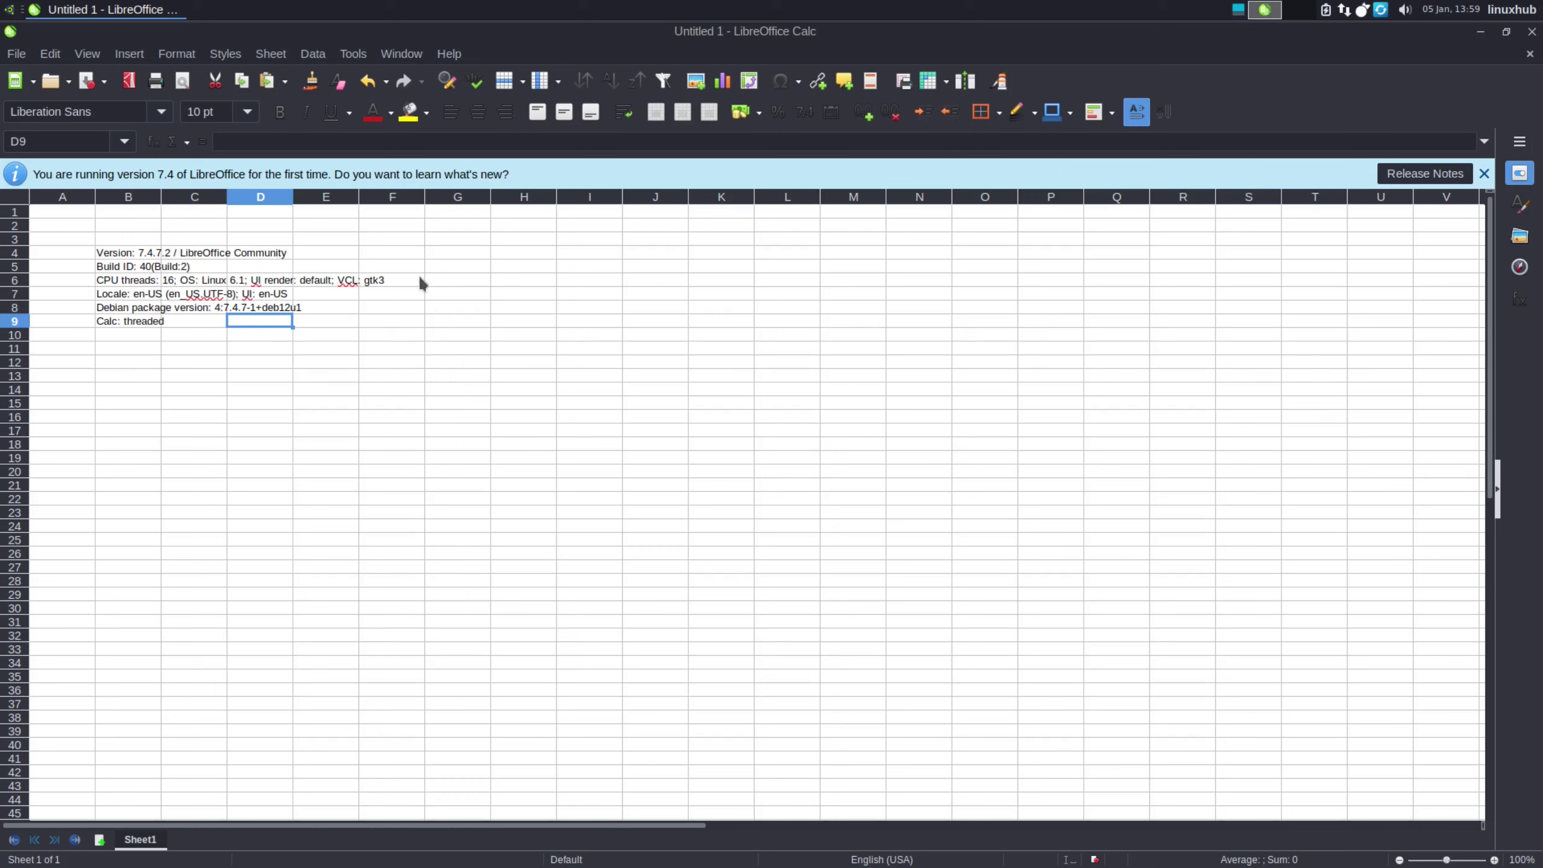
left_click(1532, 30)
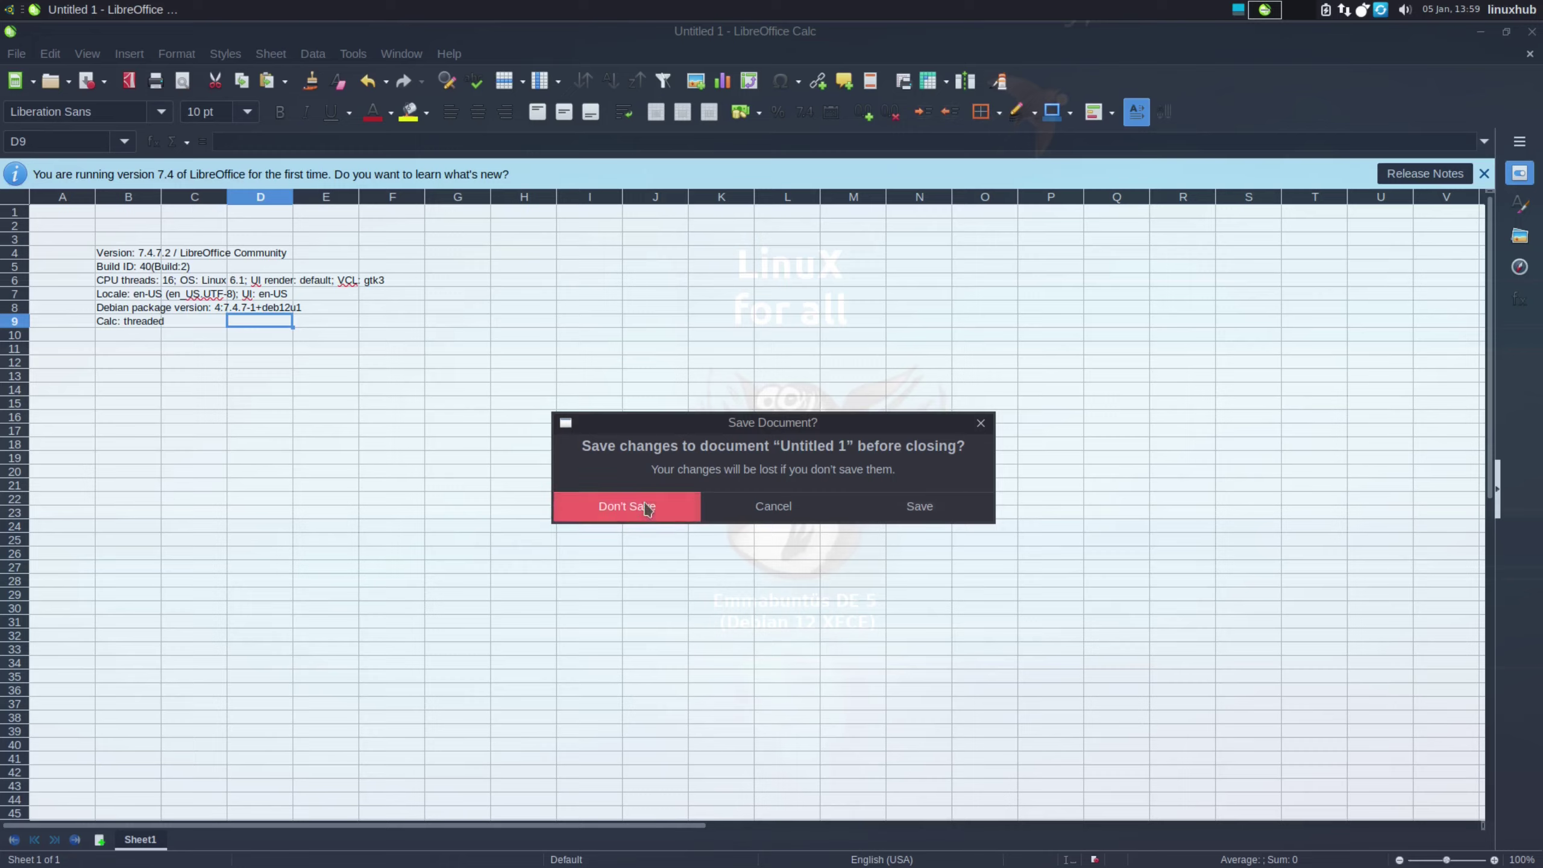
left_click(646, 508)
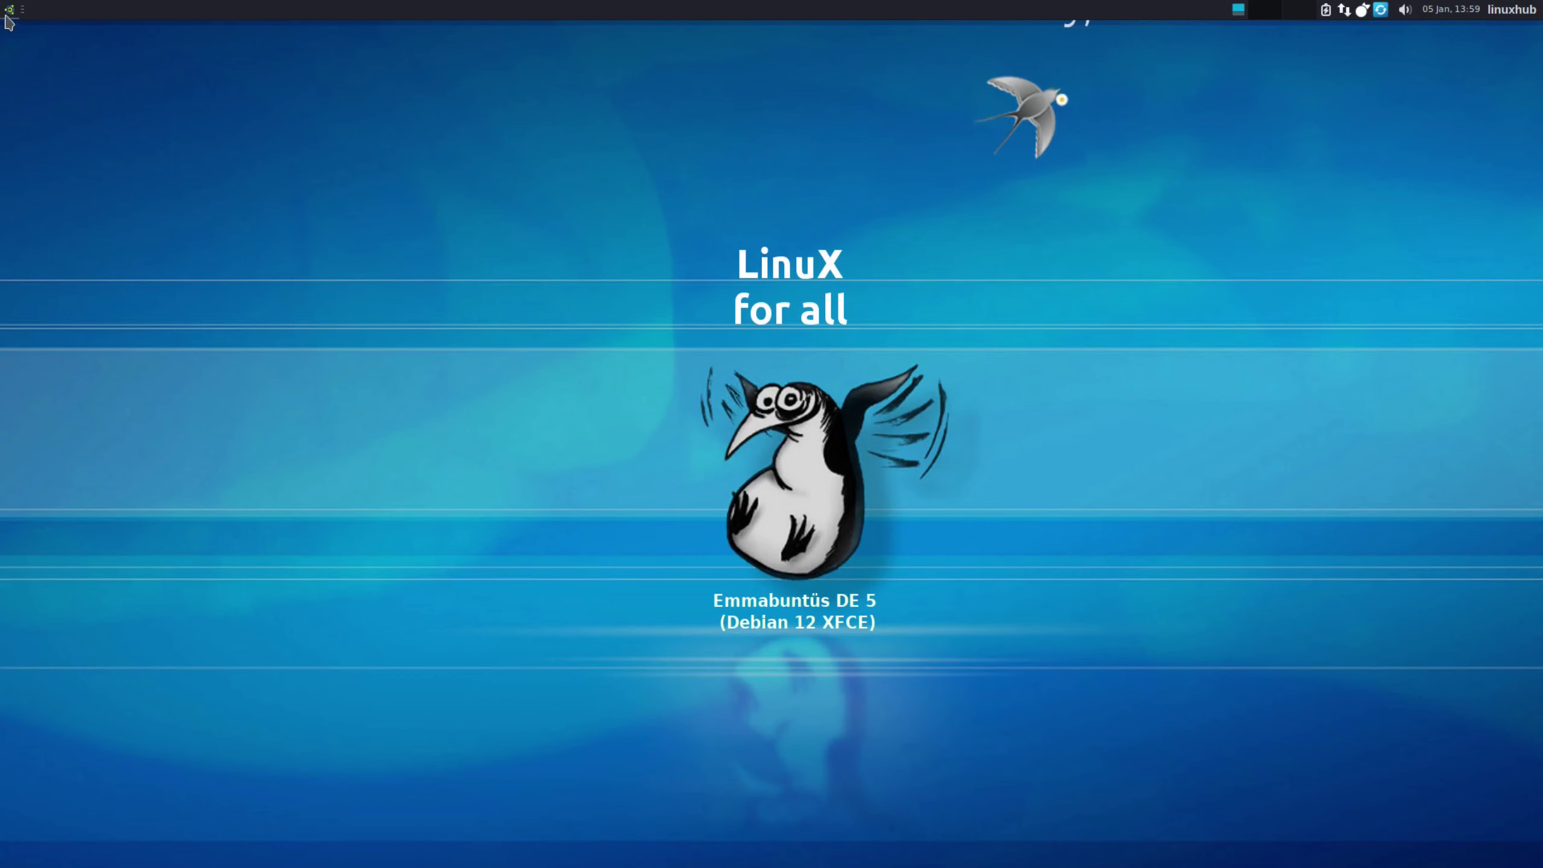
Launch Appearance from the Settings category and move its window away from the centre of the desktop
left_click(10, 10)
scroll(58, 256, "down", 3)
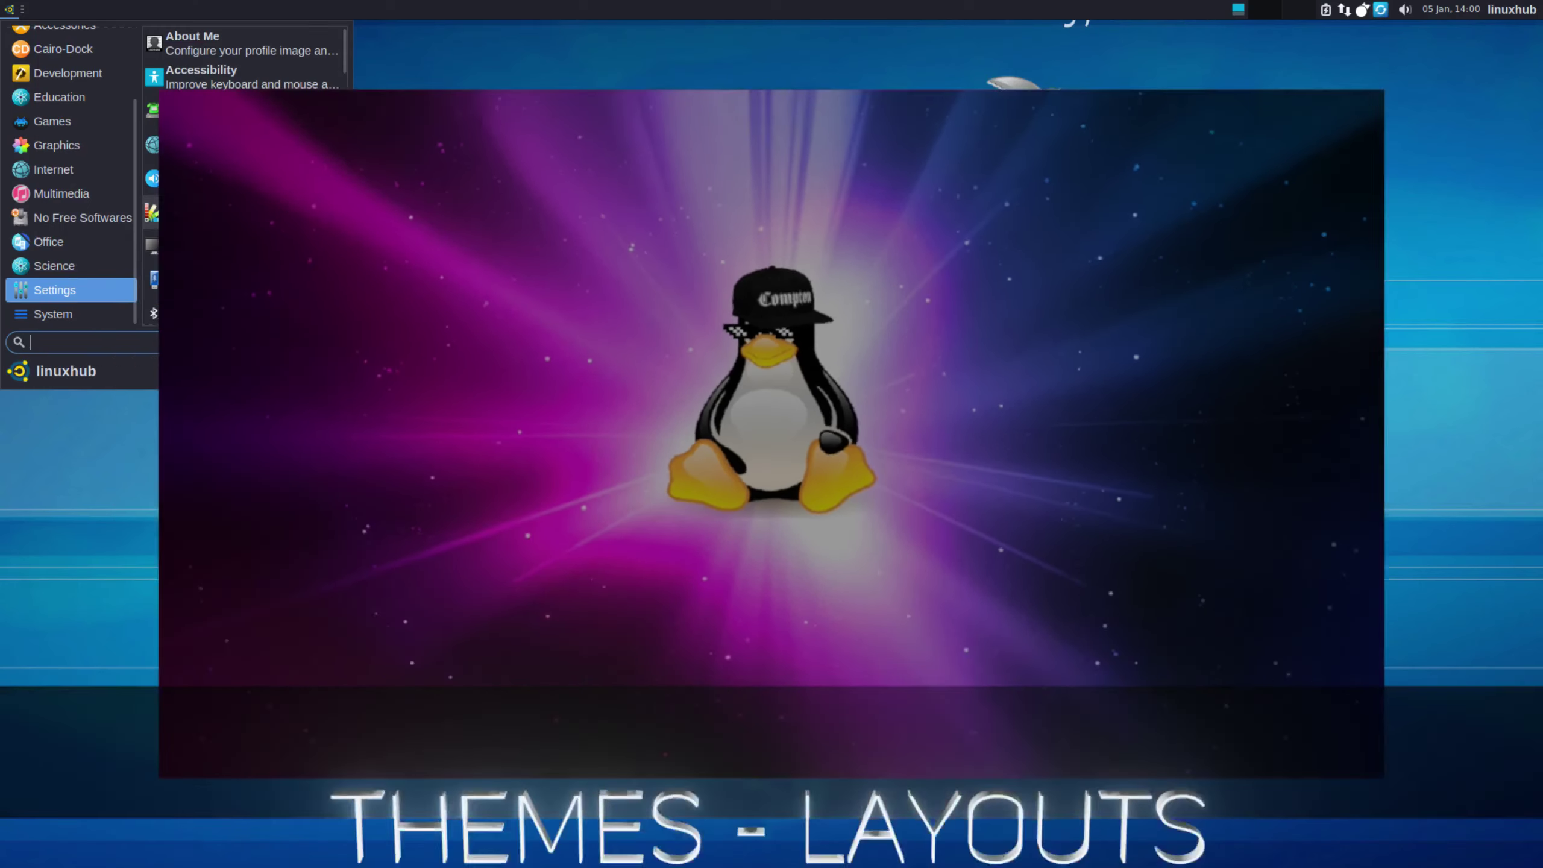
left_click(217, 218)
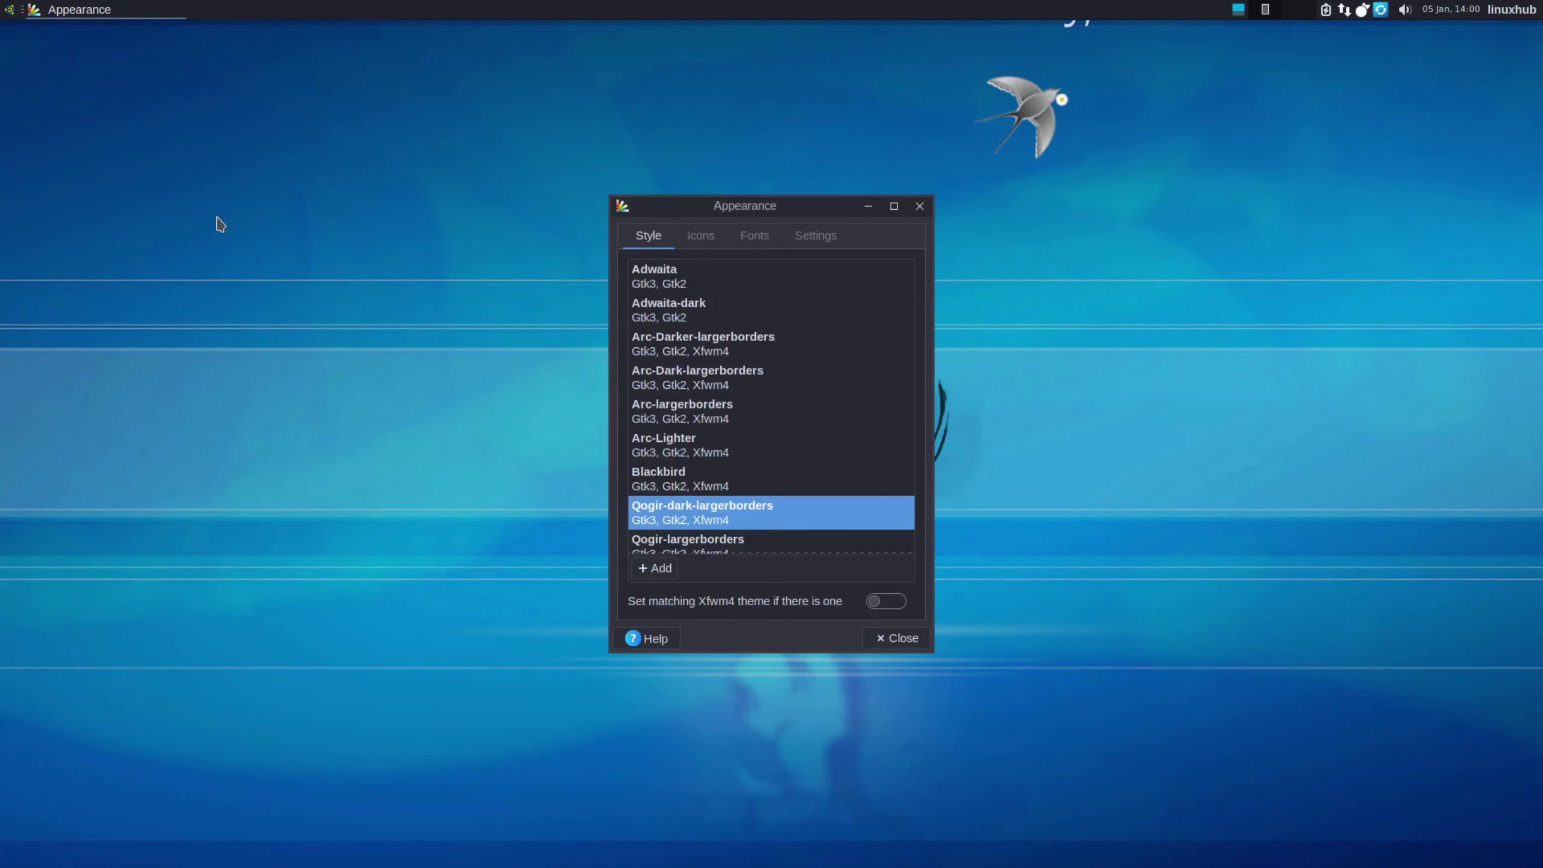
left_click_drag(817, 211, 1386, 87)
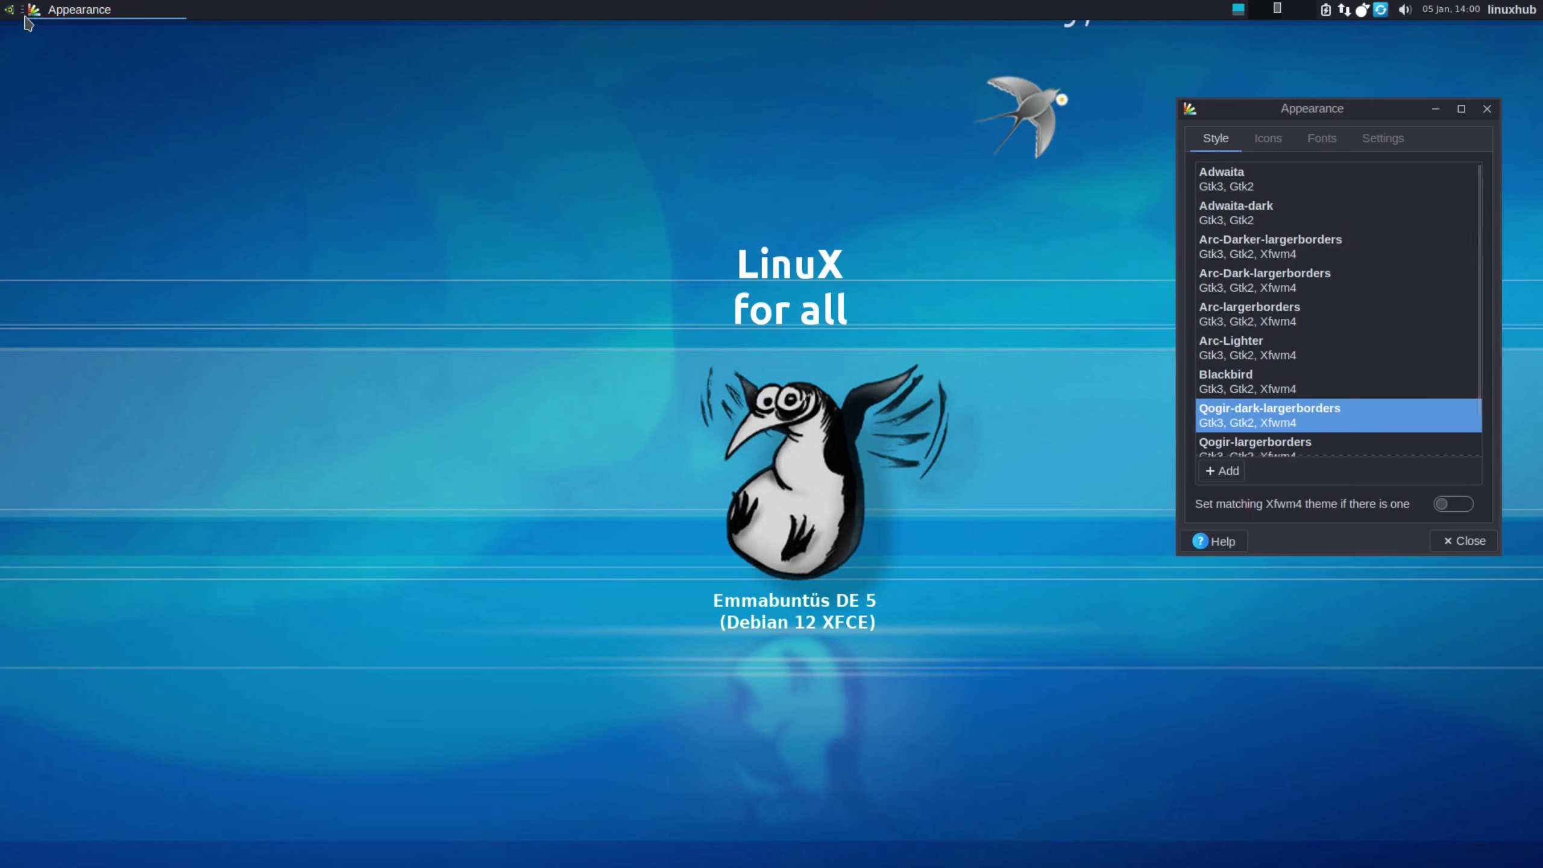
Look through the Recently Used and Cairo-Dock categories, then search the application menu for "thunar" and launch the file manager
left_click(7, 10)
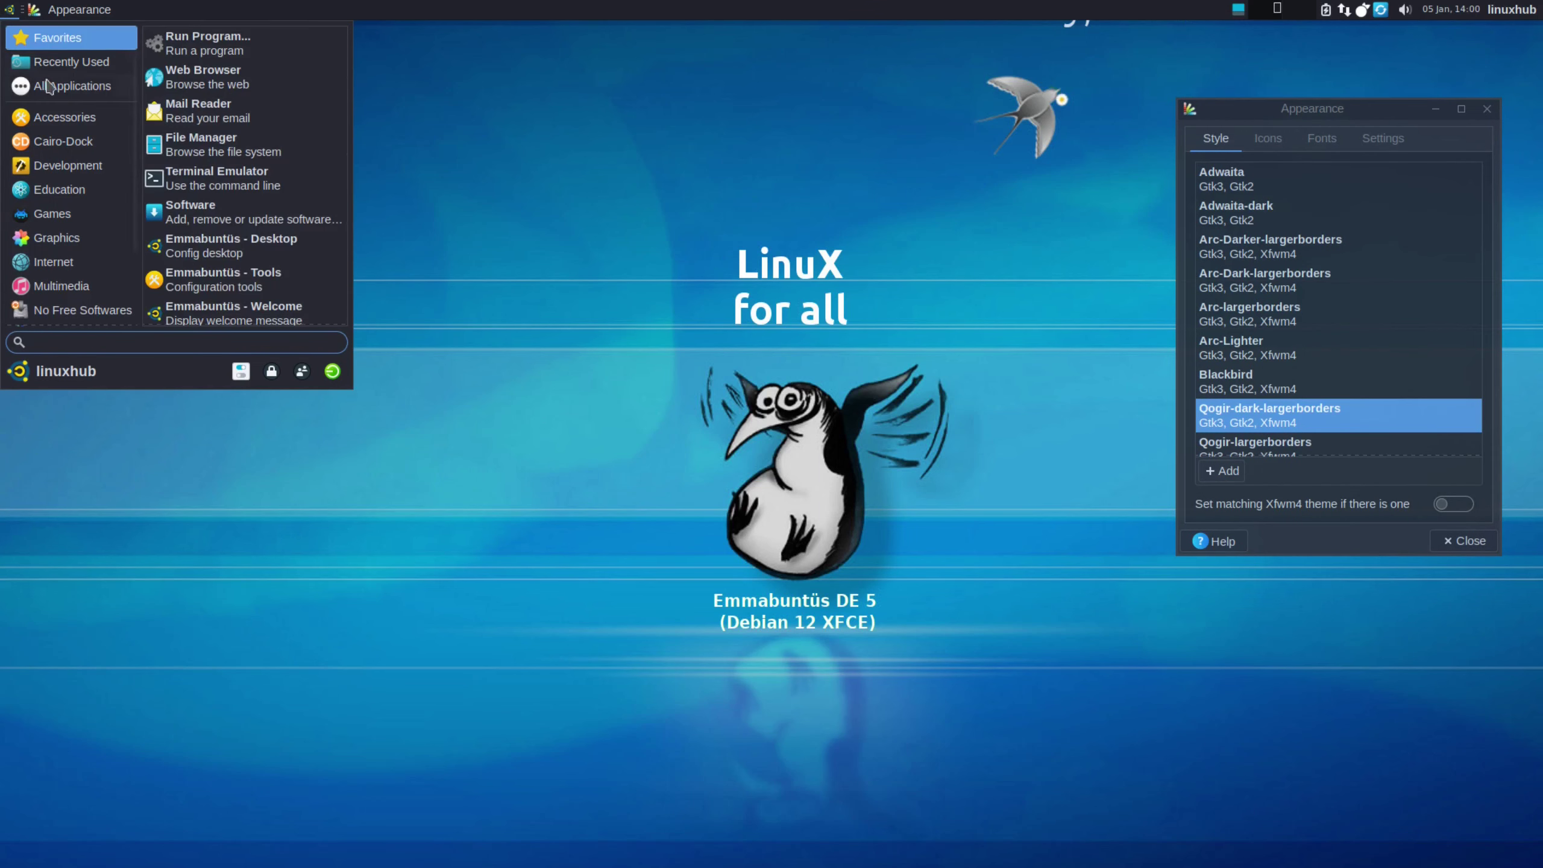
left_click(69, 86)
left_click(71, 61)
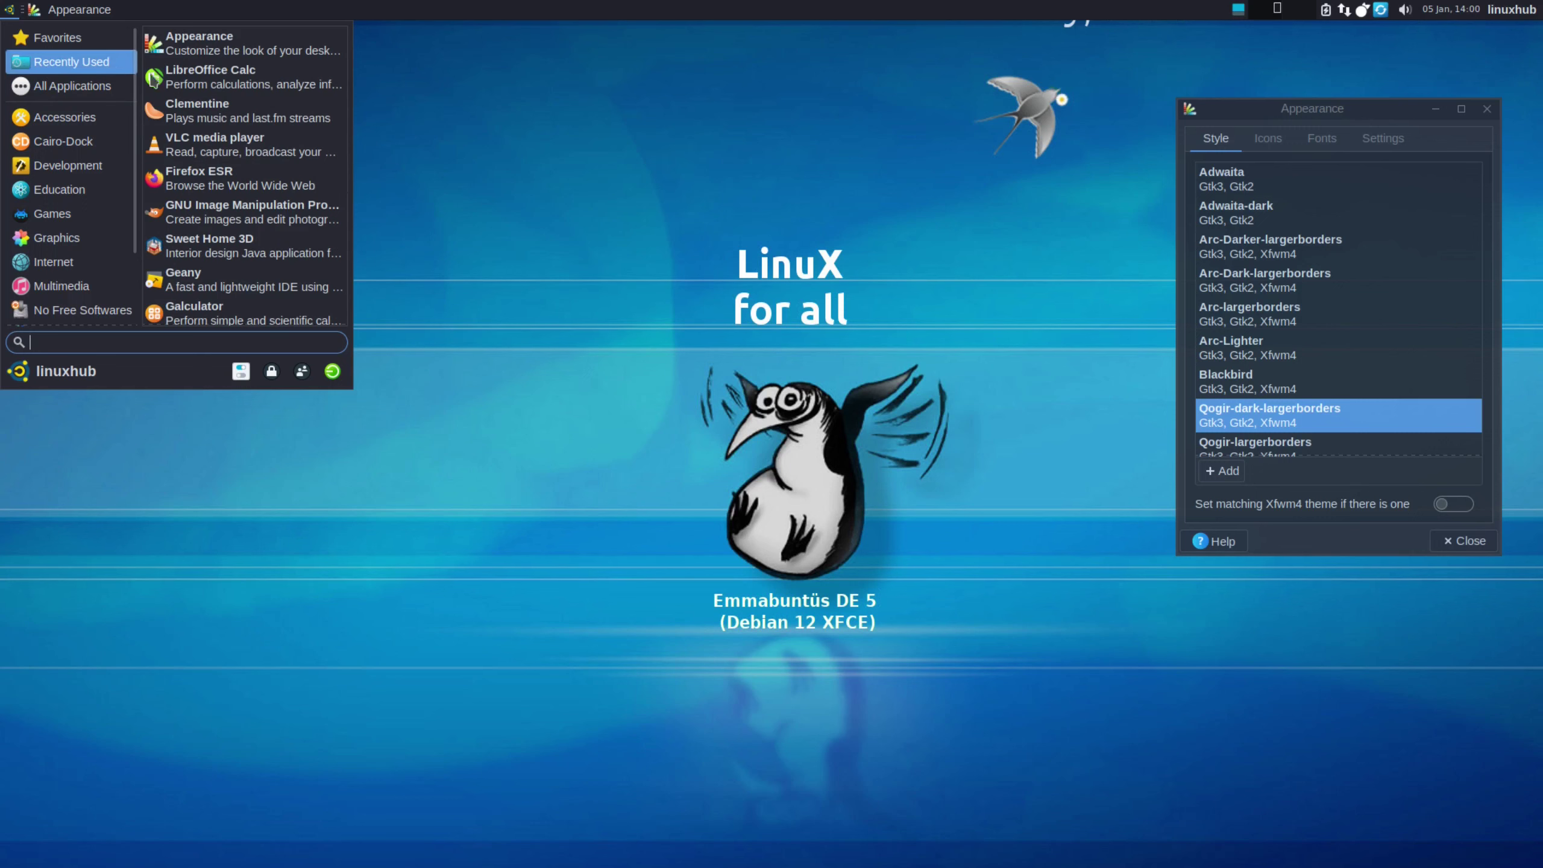
left_click(63, 141)
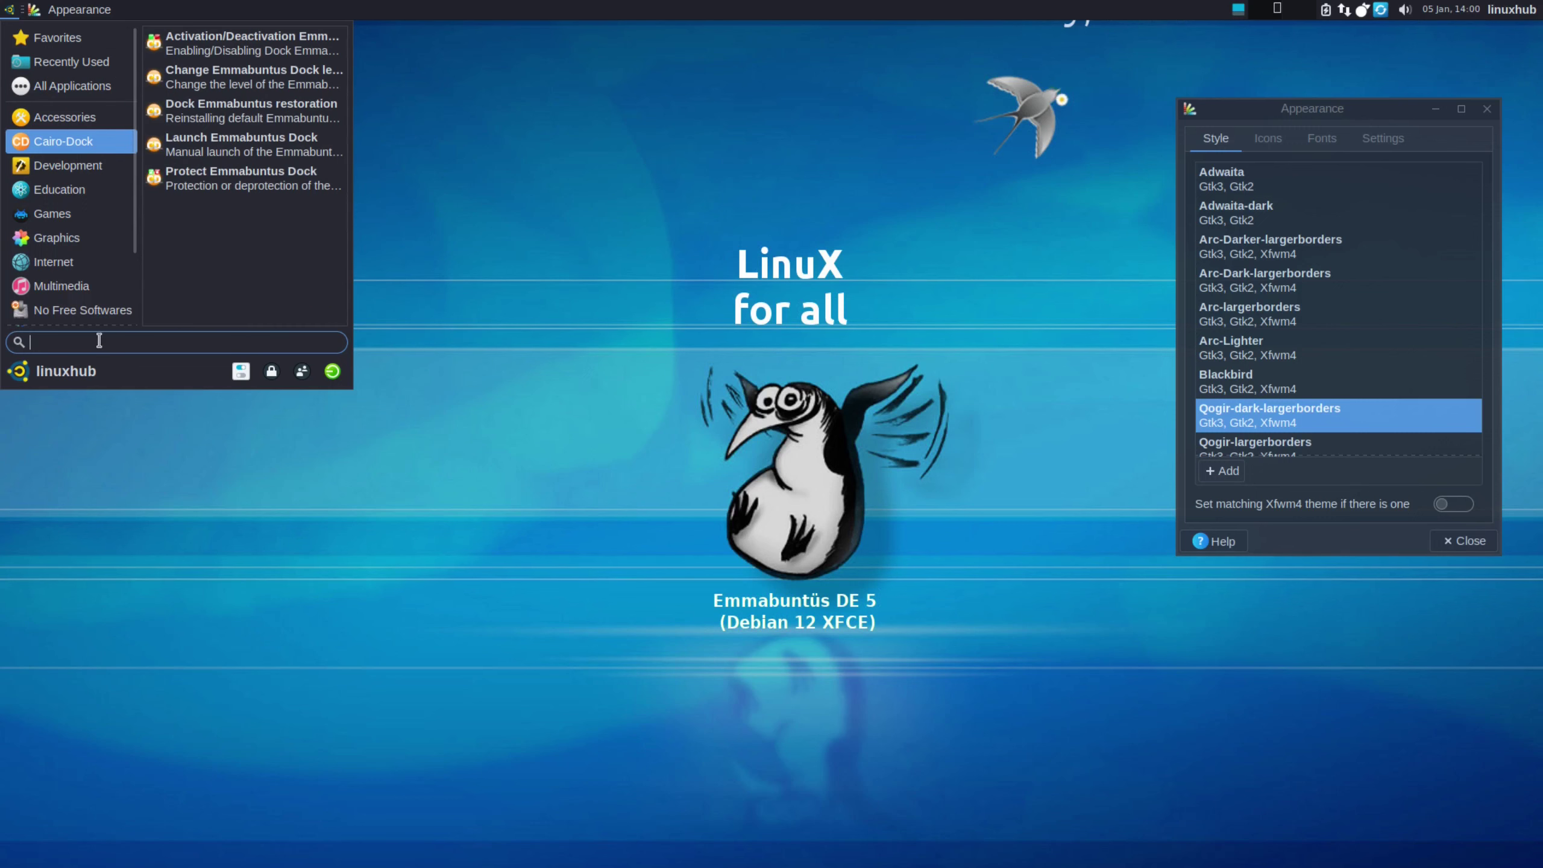
type("thunar")
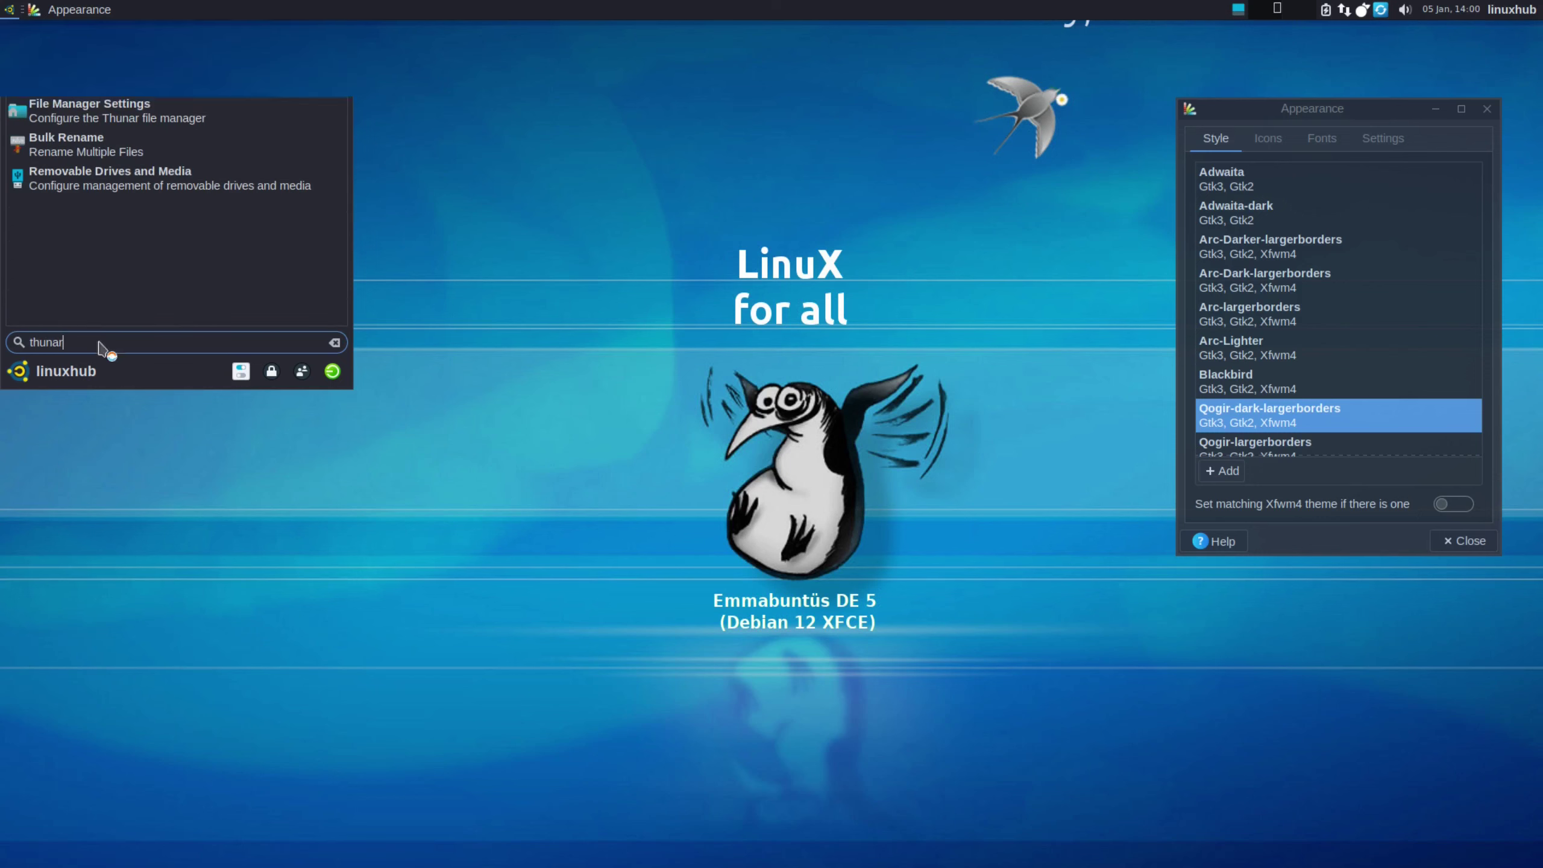
key("Return")
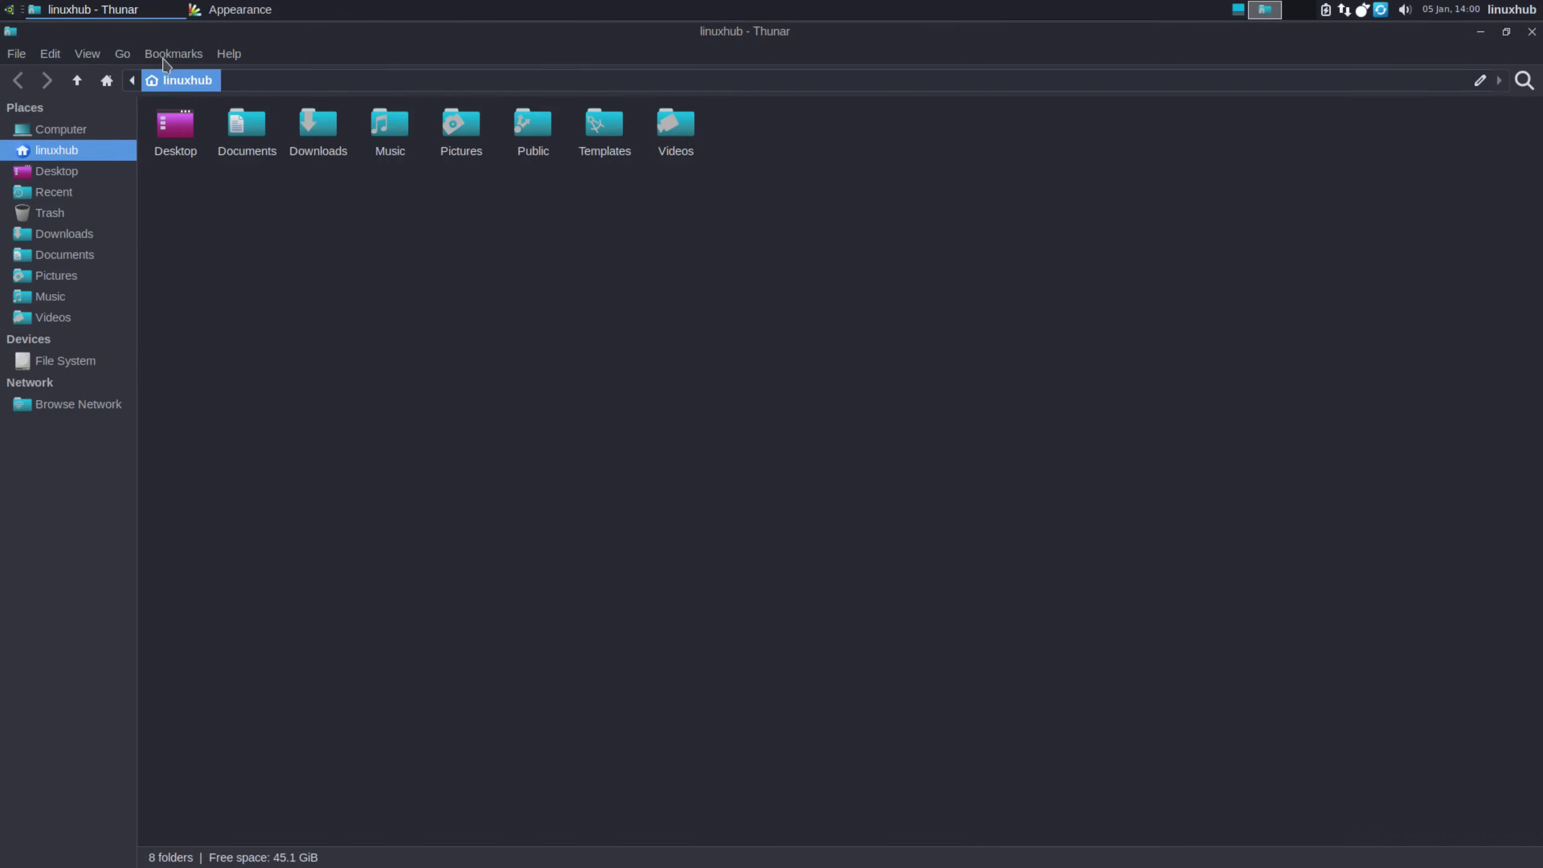
View the file manager's About information and close the dialog
left_click(232, 53)
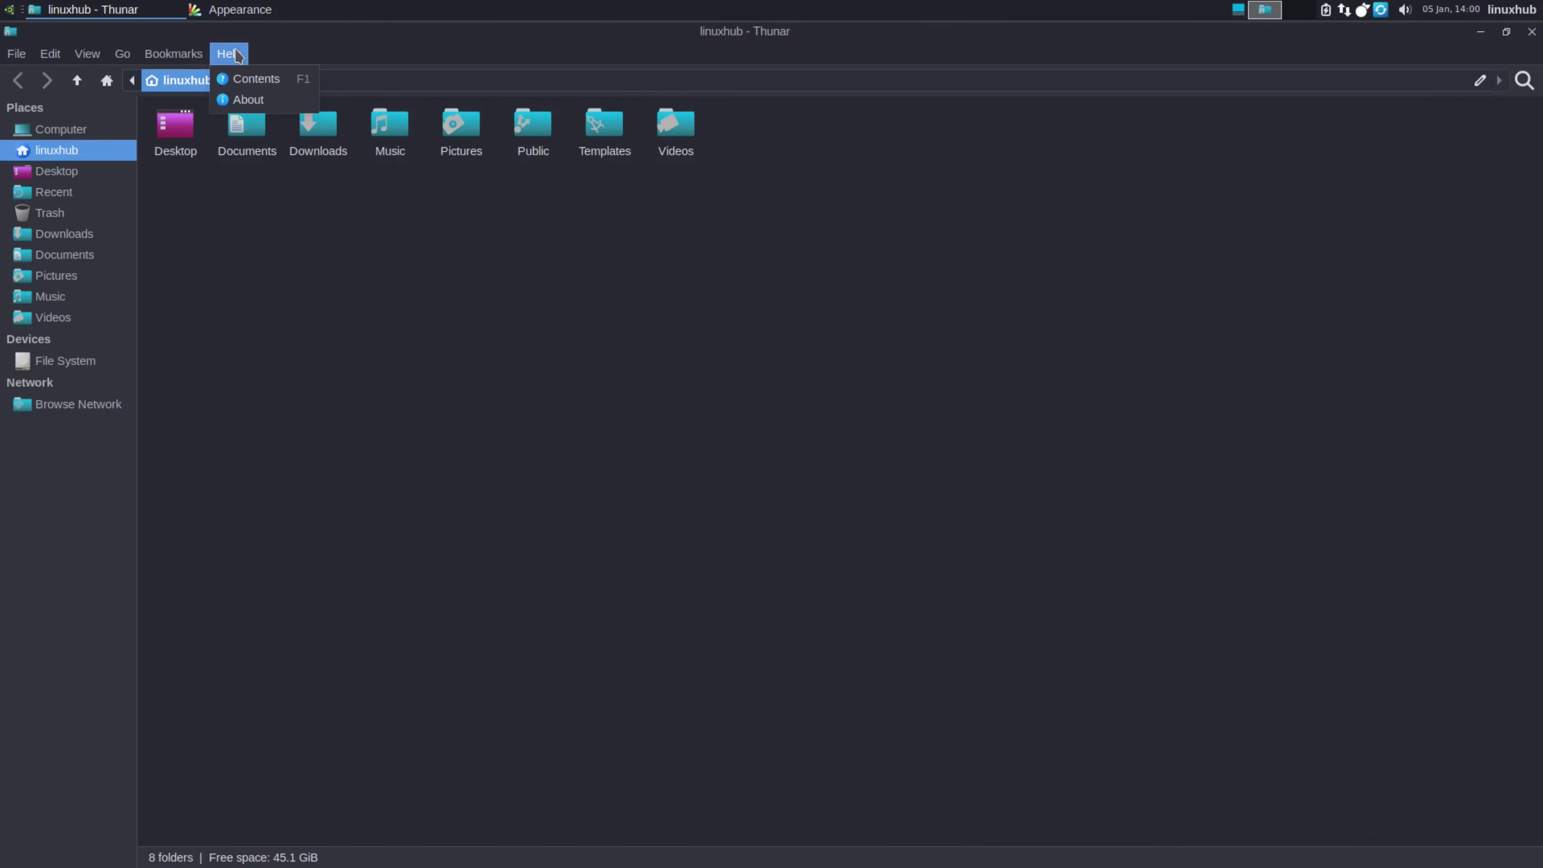
left_click(267, 101)
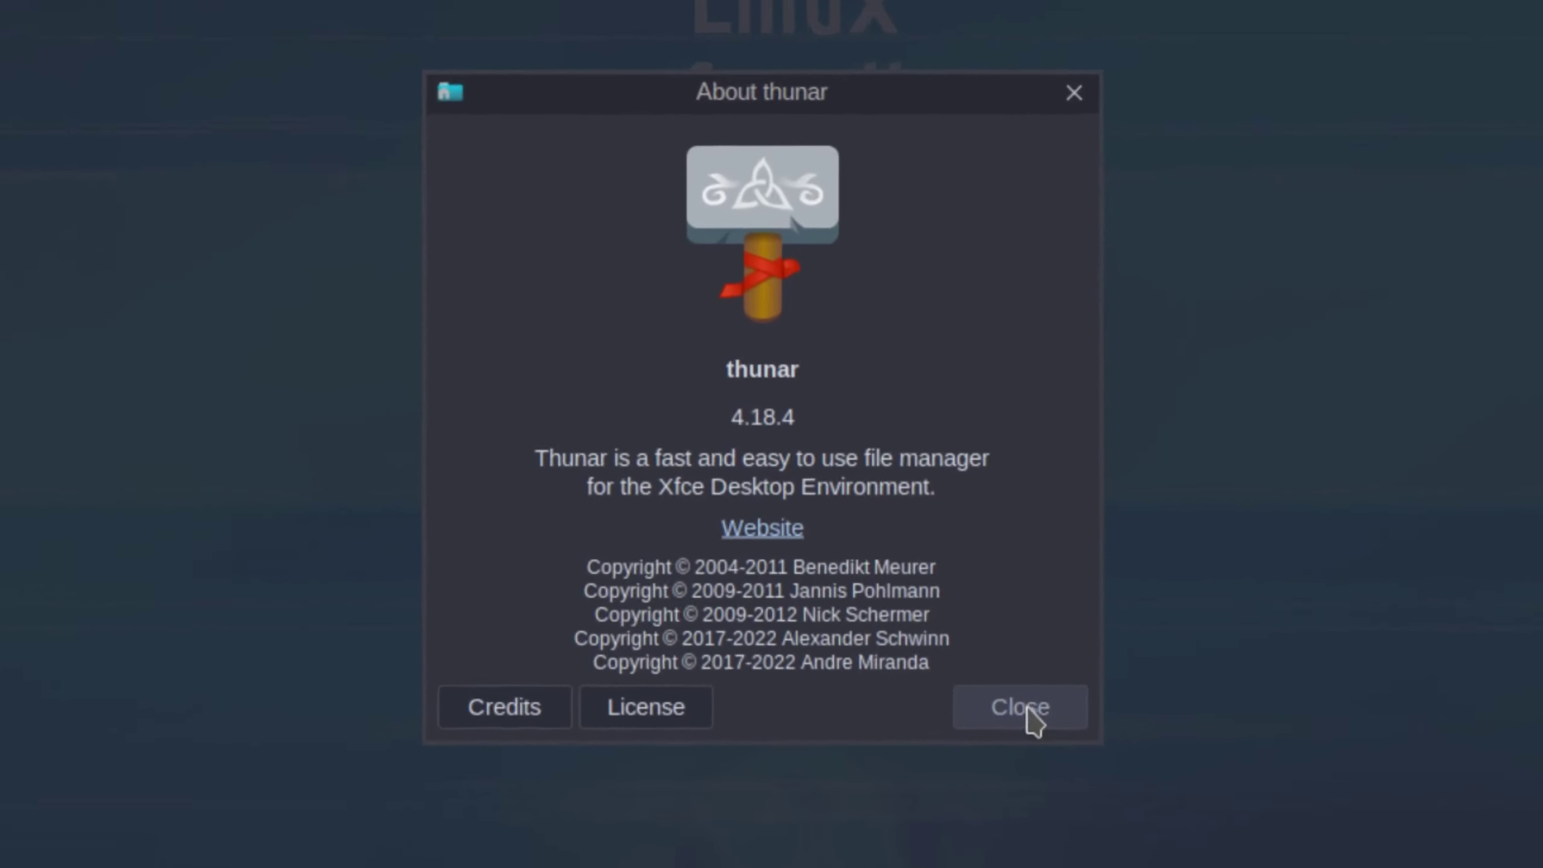
left_click(1026, 711)
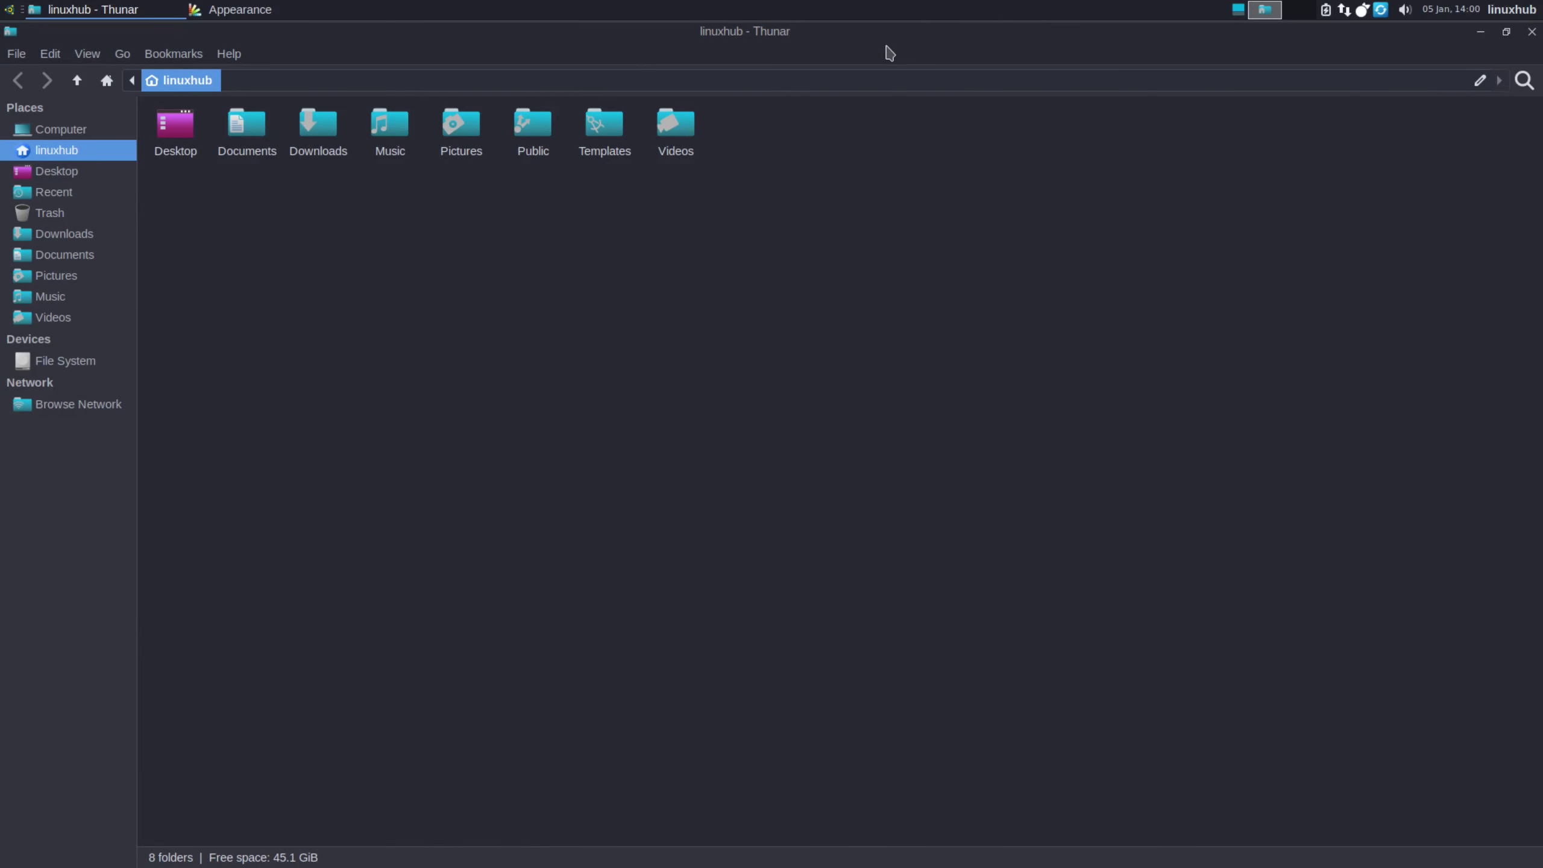
Restore the Thunar window from maximized and arrange it side by side with the Appearance window
double_click(916, 27)
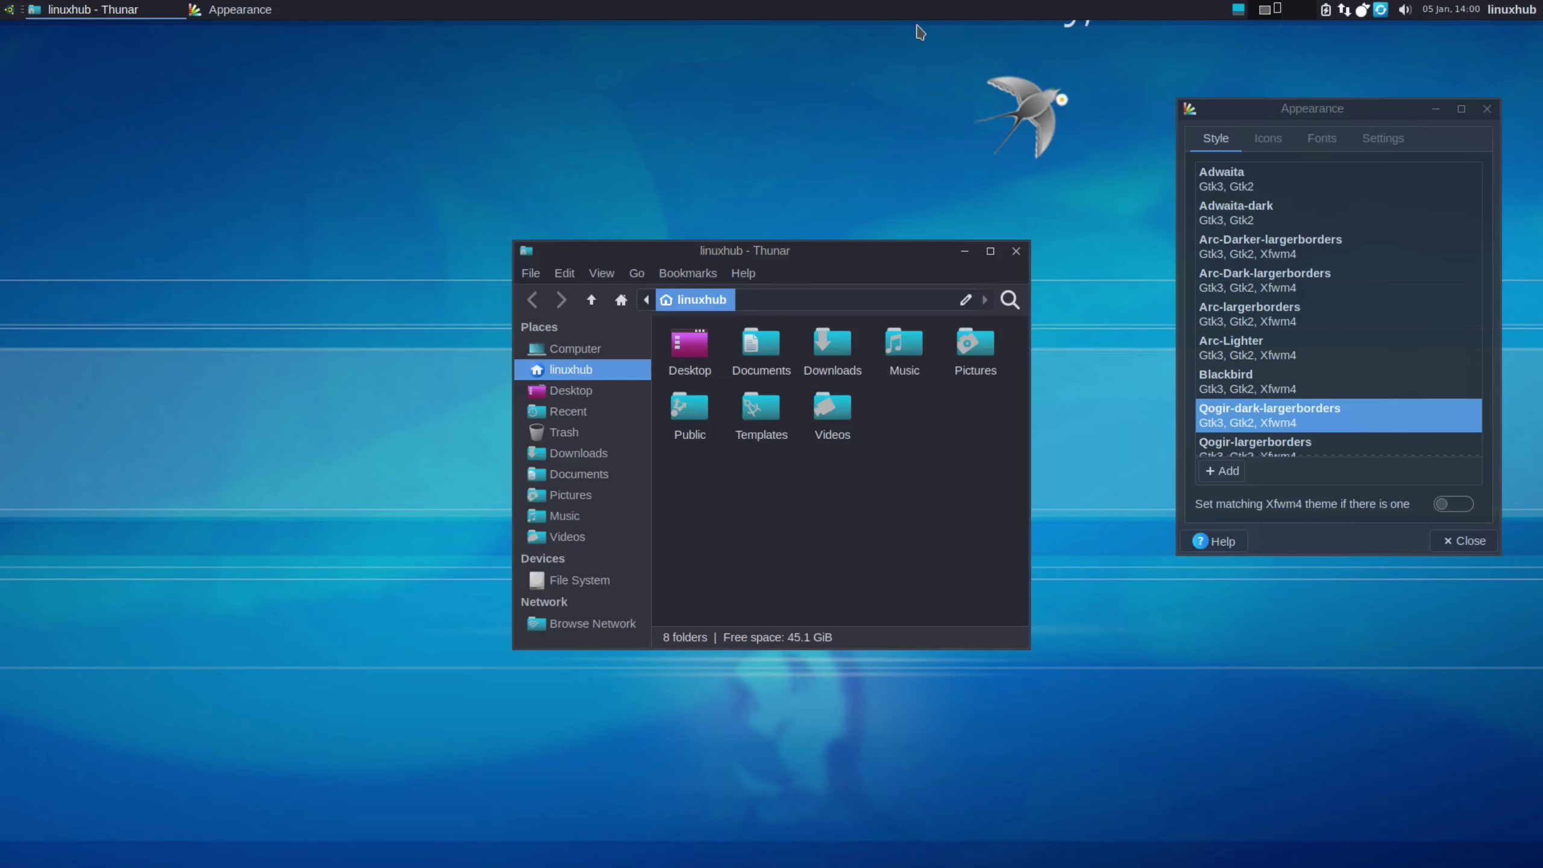
left_click_drag(840, 246, 528, 176)
left_click_drag(1380, 110, 996, 196)
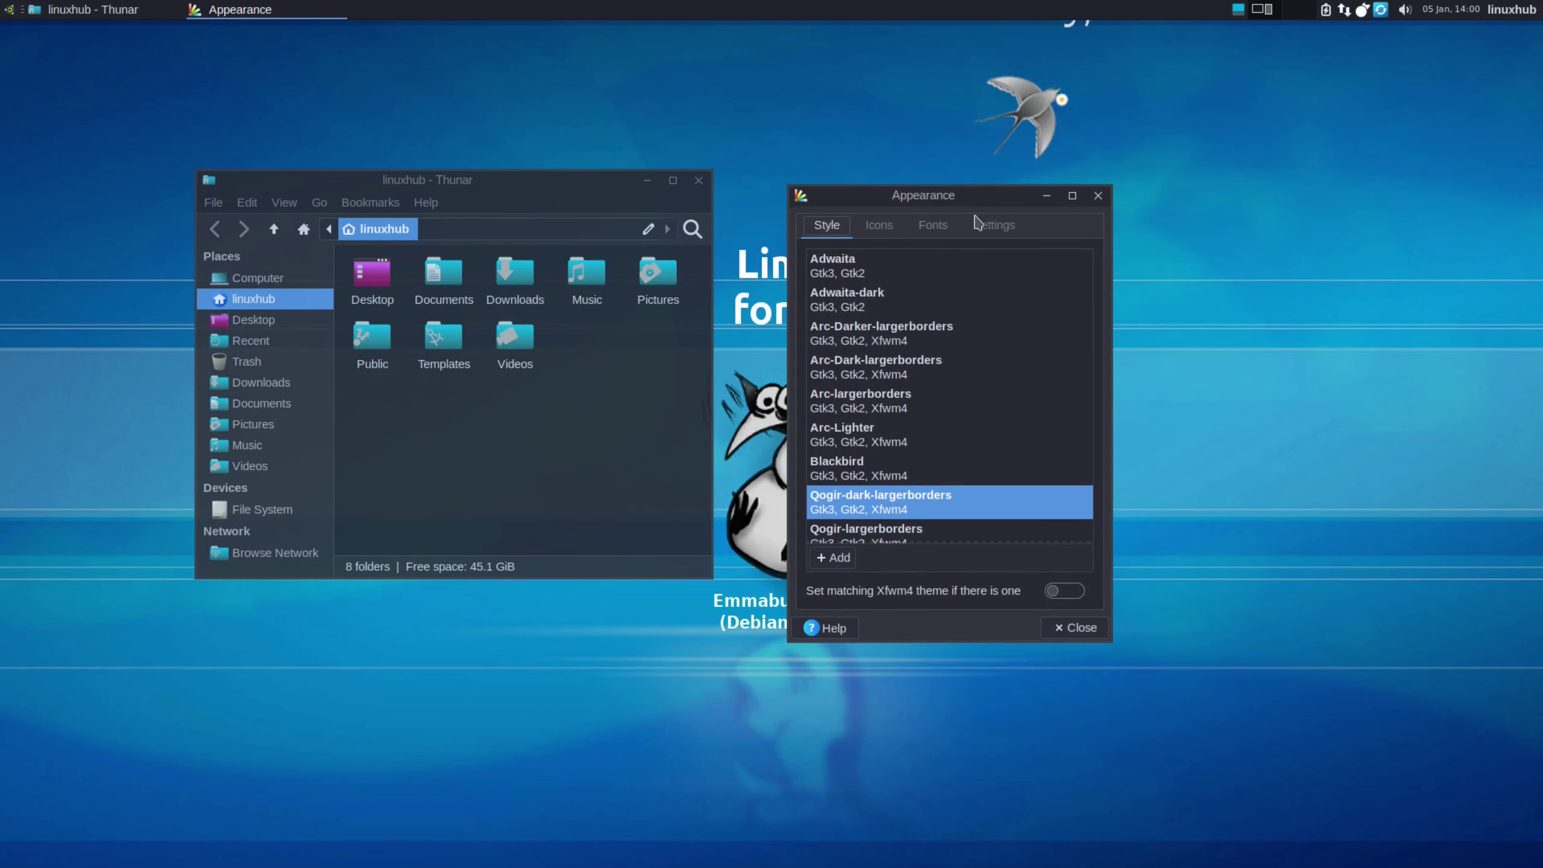
Try the Adwaita and Adwaita-dark styles, then apply the Arc-Dark-largerborders style
left_click(843, 271)
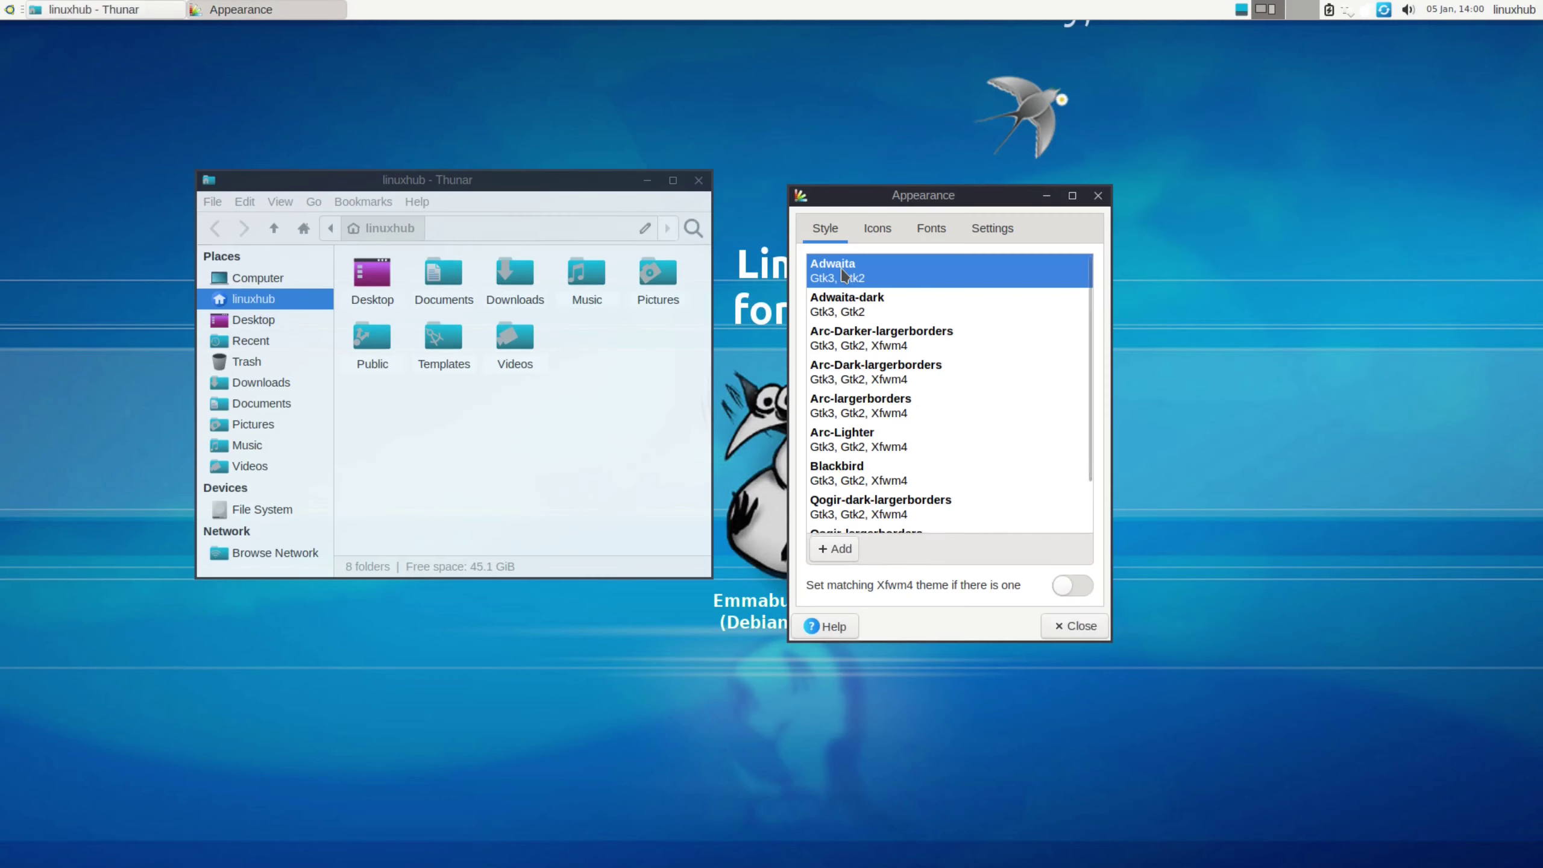
left_click(877, 304)
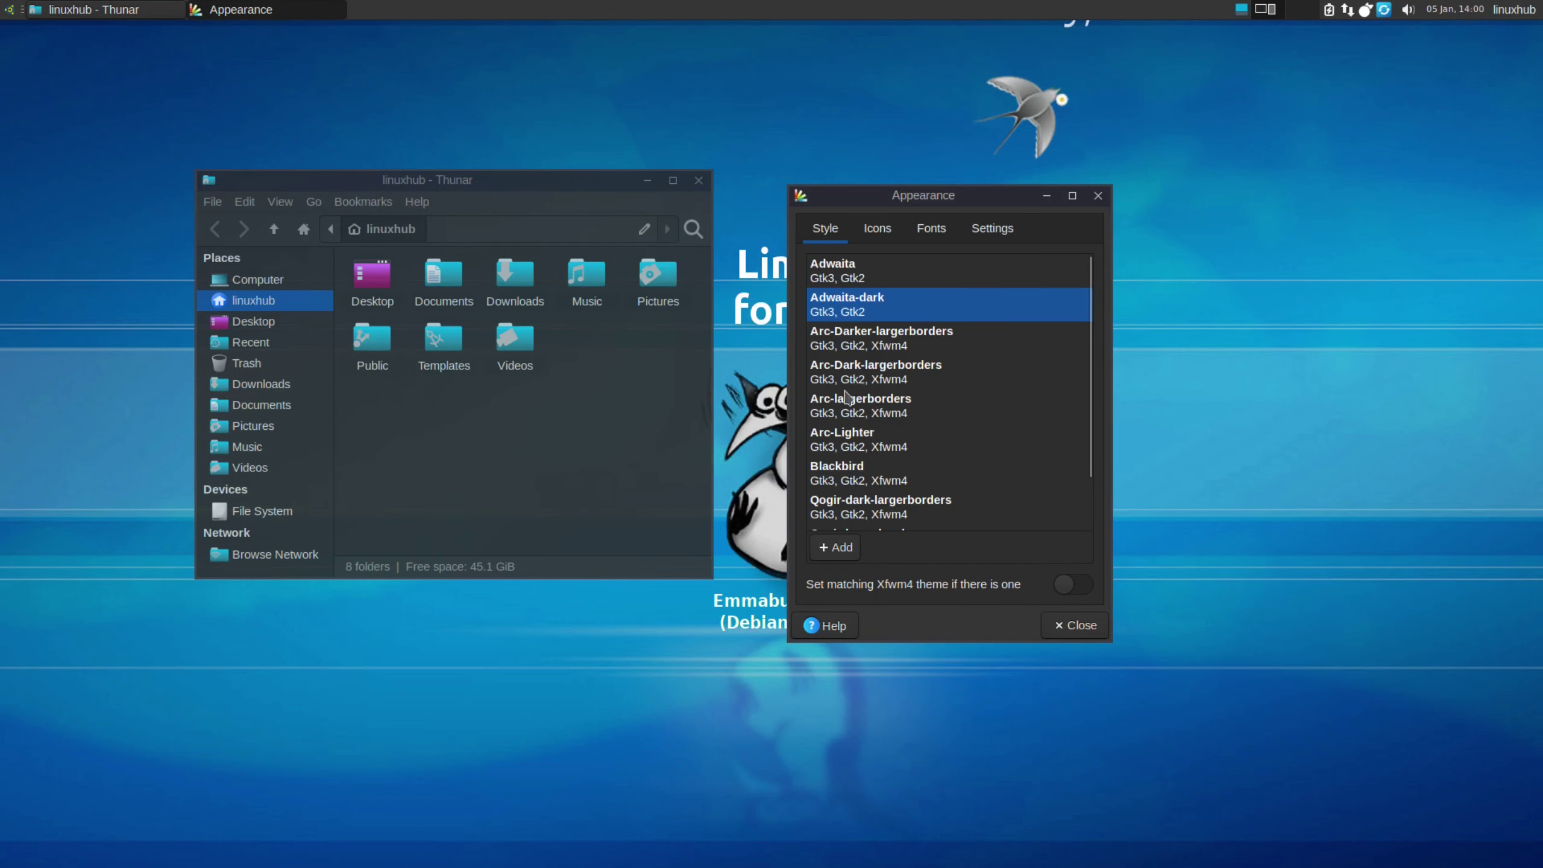
left_click(843, 372)
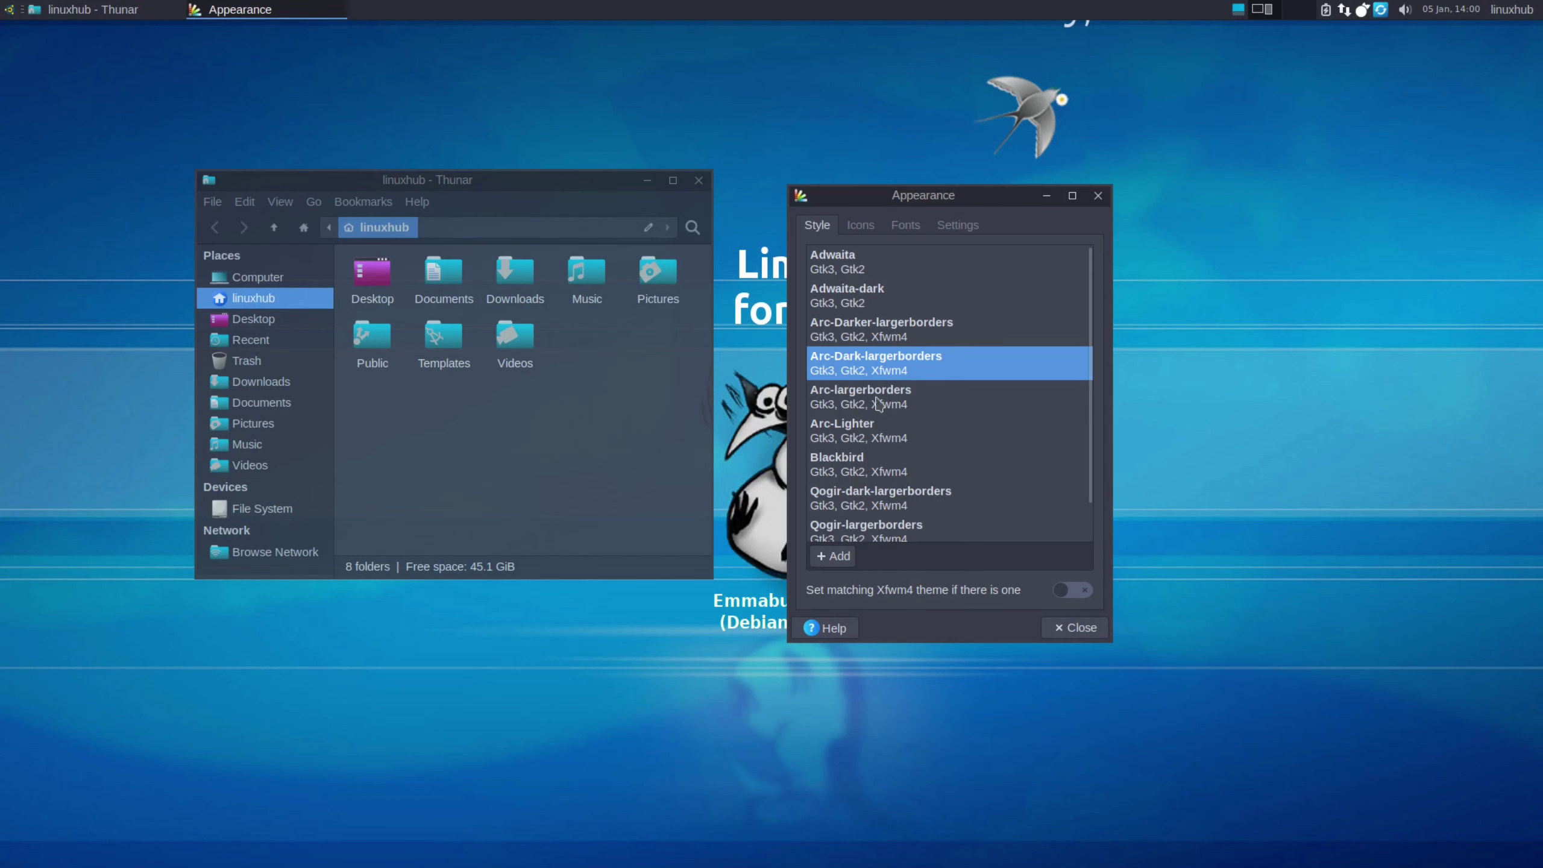
Try the Arc-Lighter, Blackbird and three Qogir styles, then switch back to the Arc-Dark-largerborders style
left_click(867, 433)
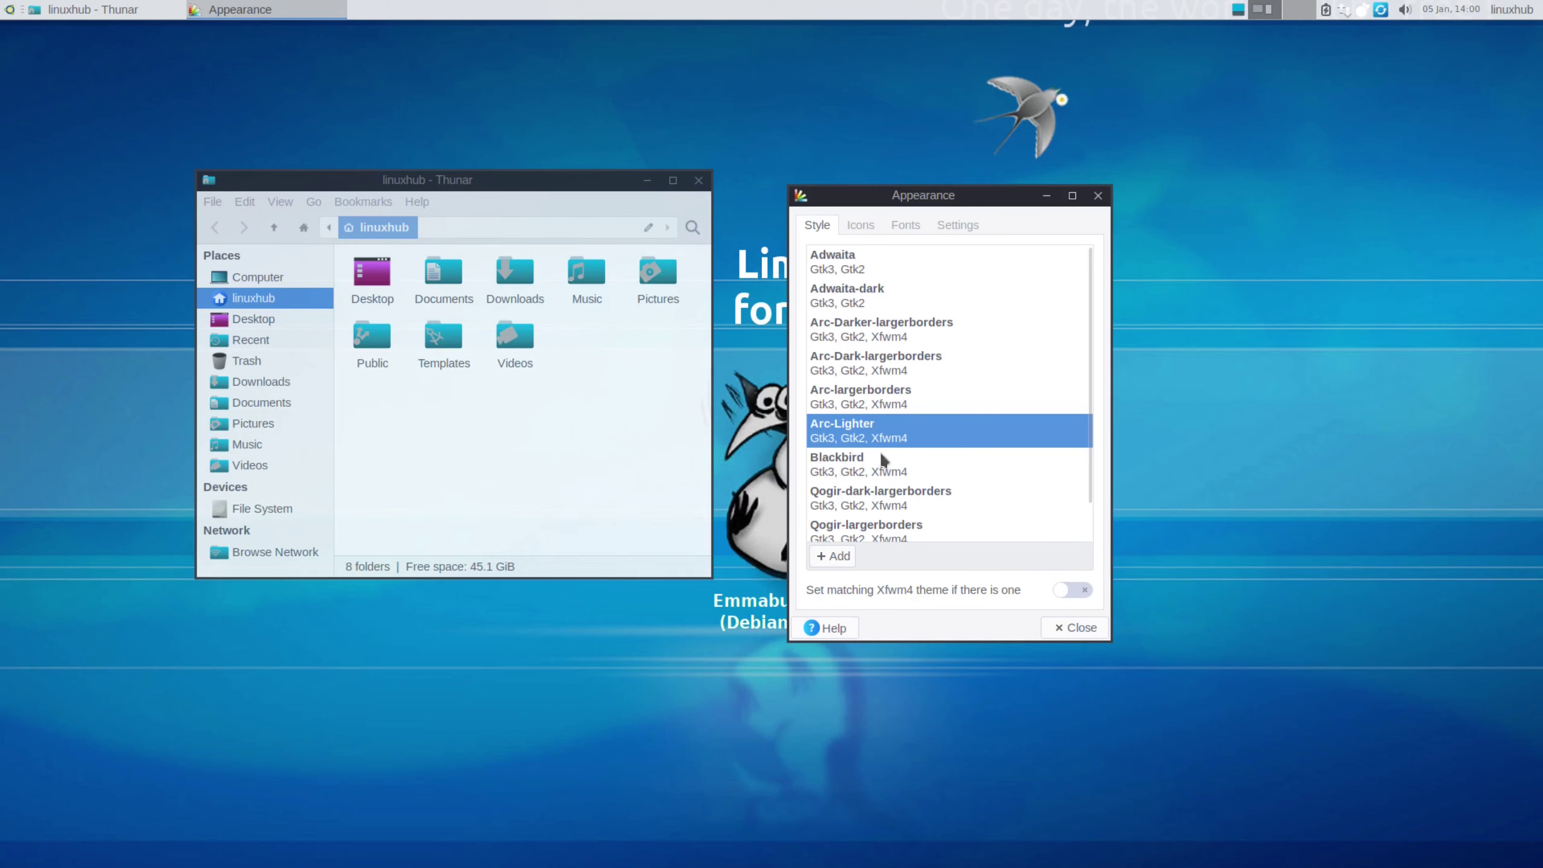
left_click(849, 468)
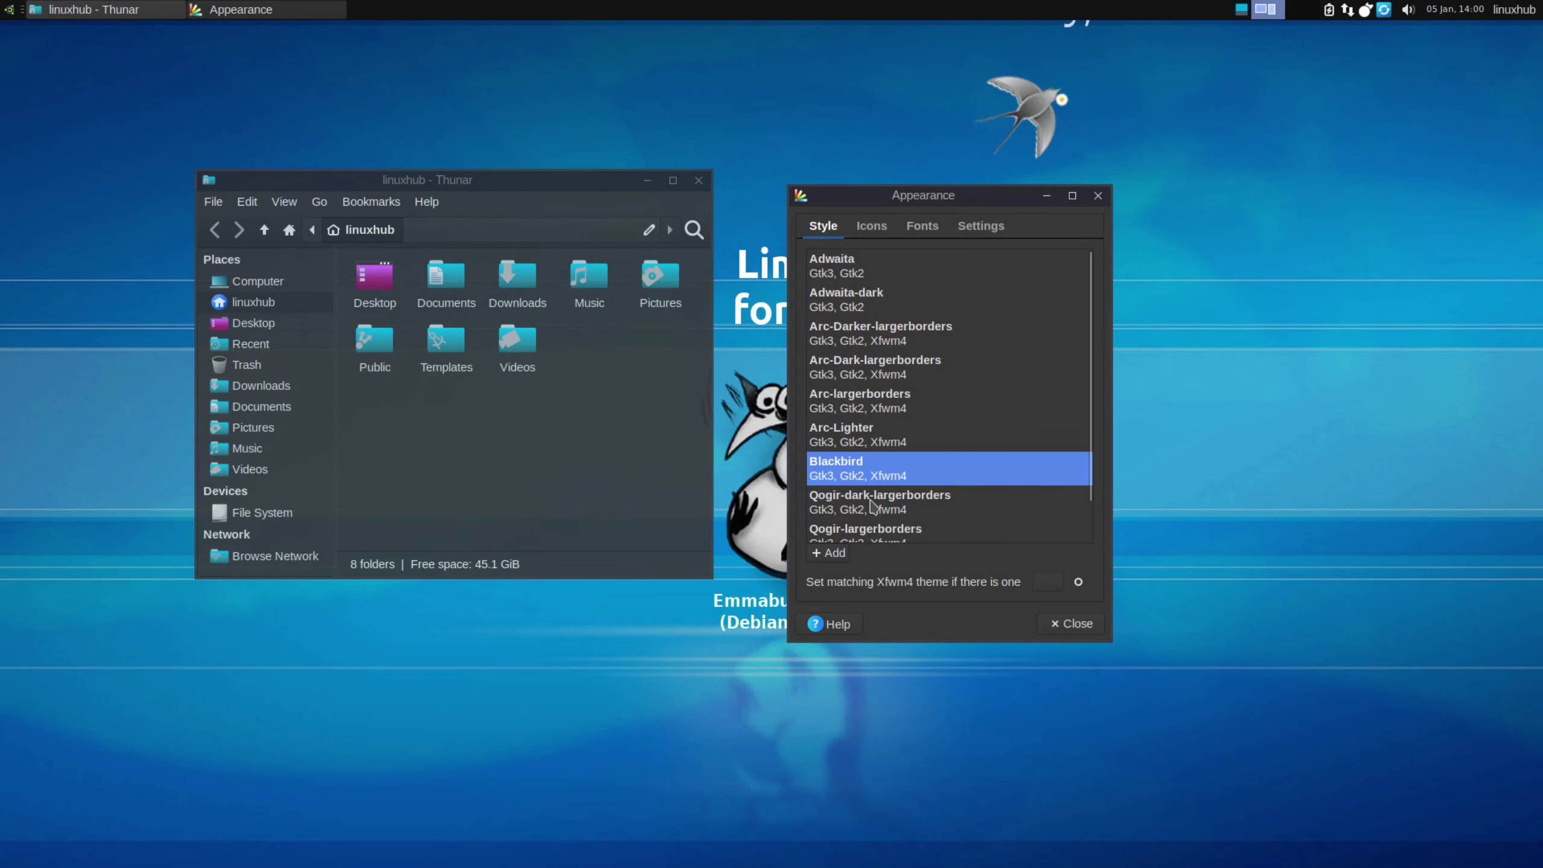
left_click(873, 506)
scroll(959, 407, "down", 1)
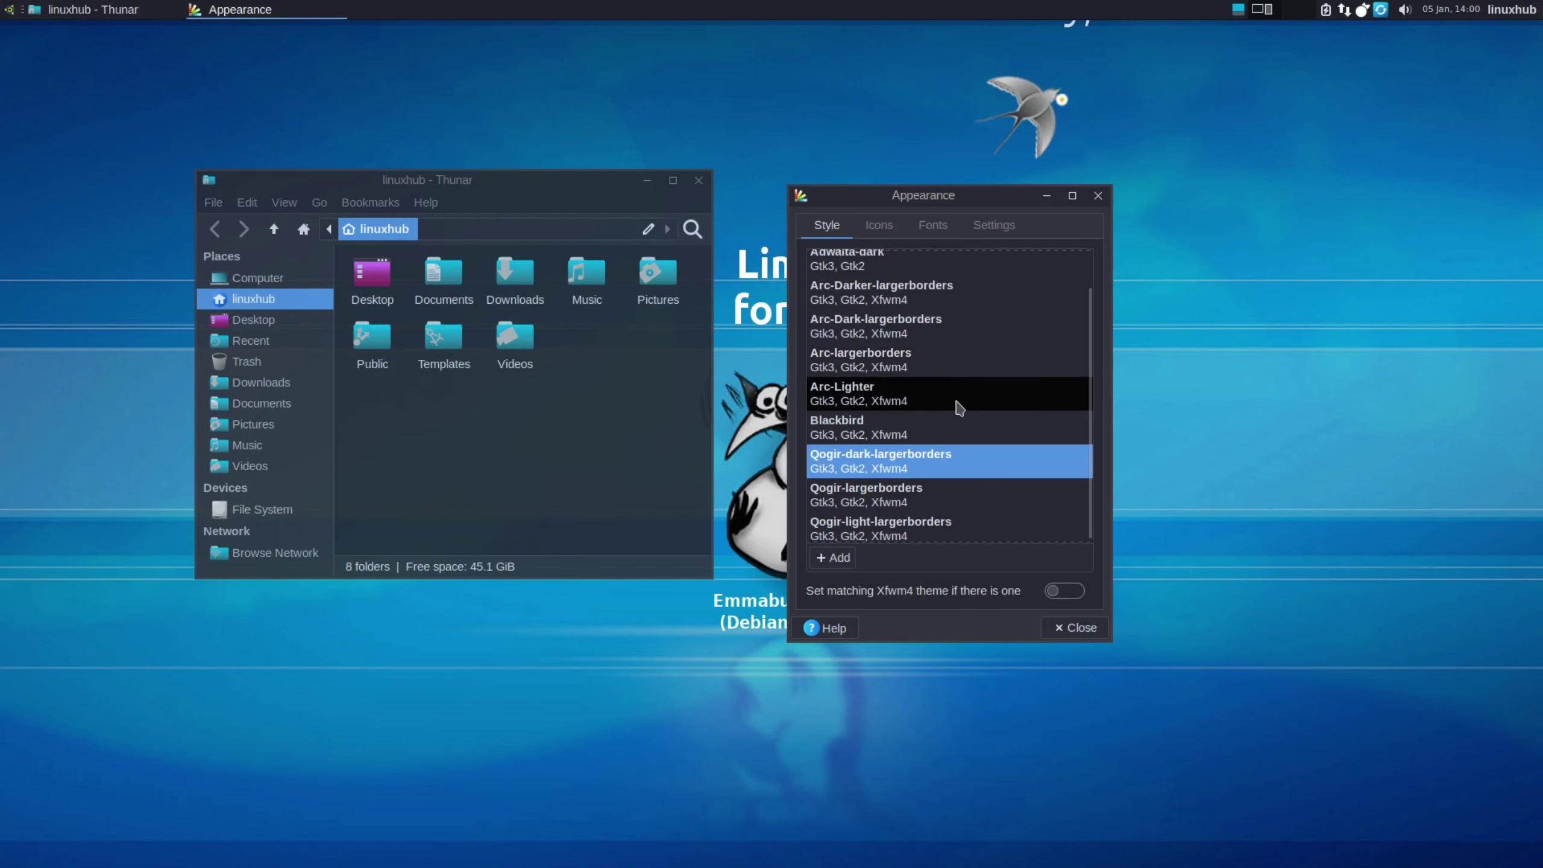
left_click(861, 499)
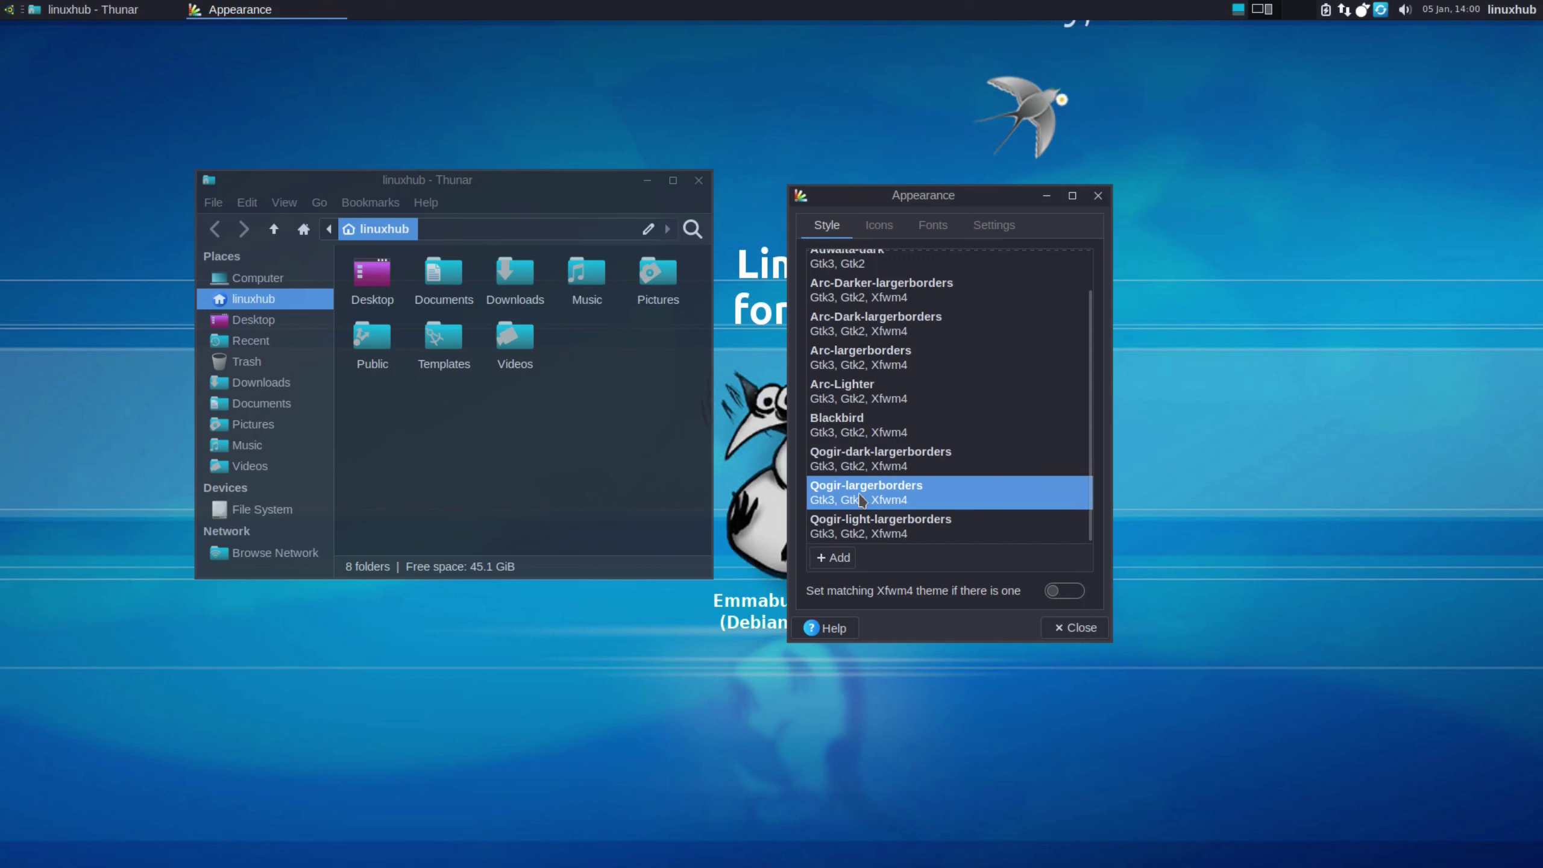
left_click(861, 533)
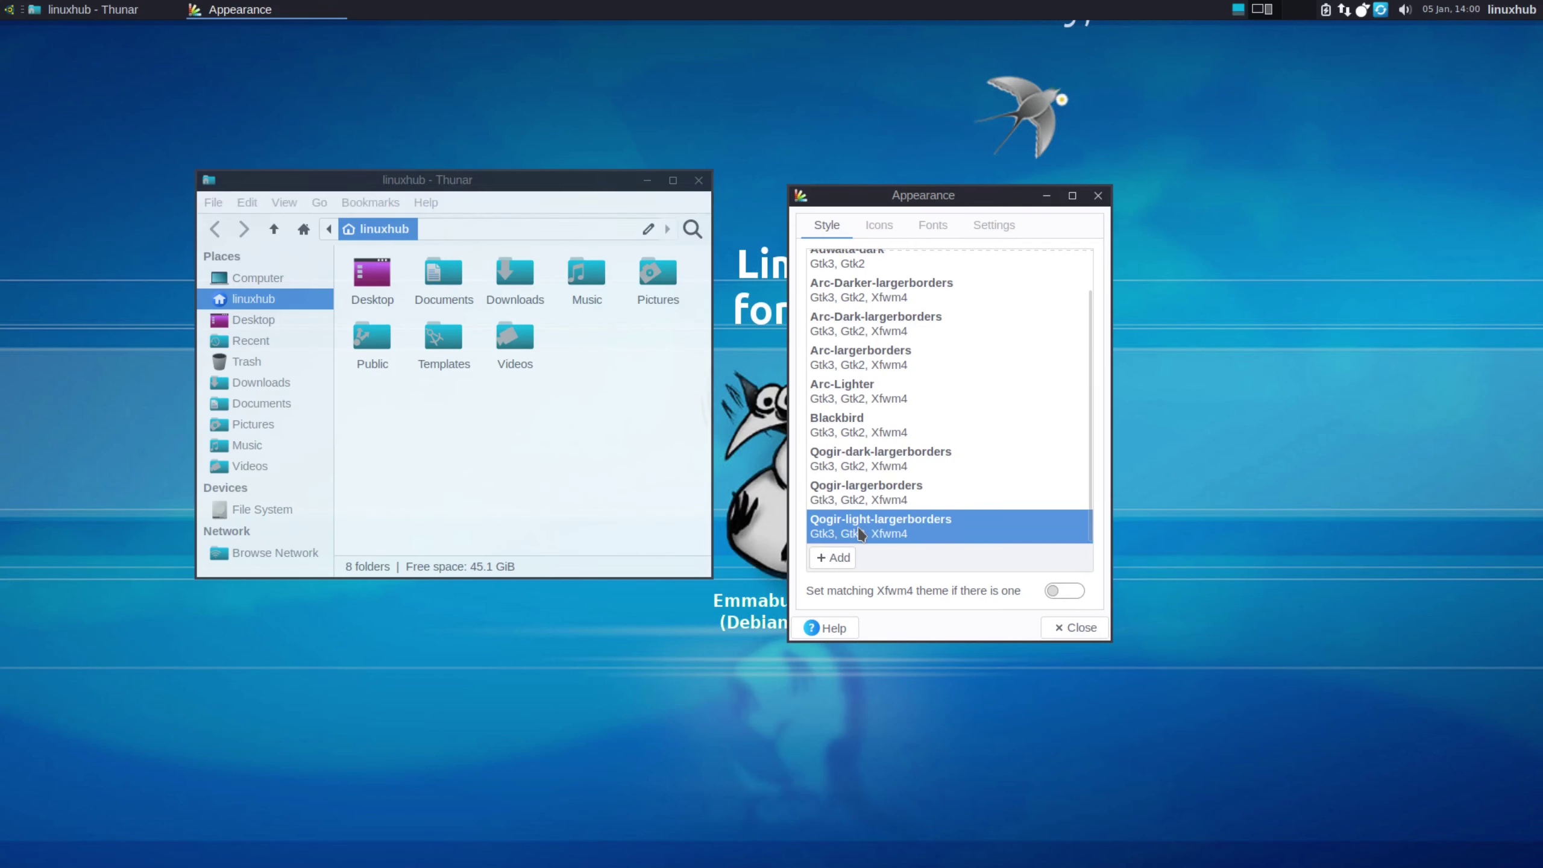
left_click(882, 323)
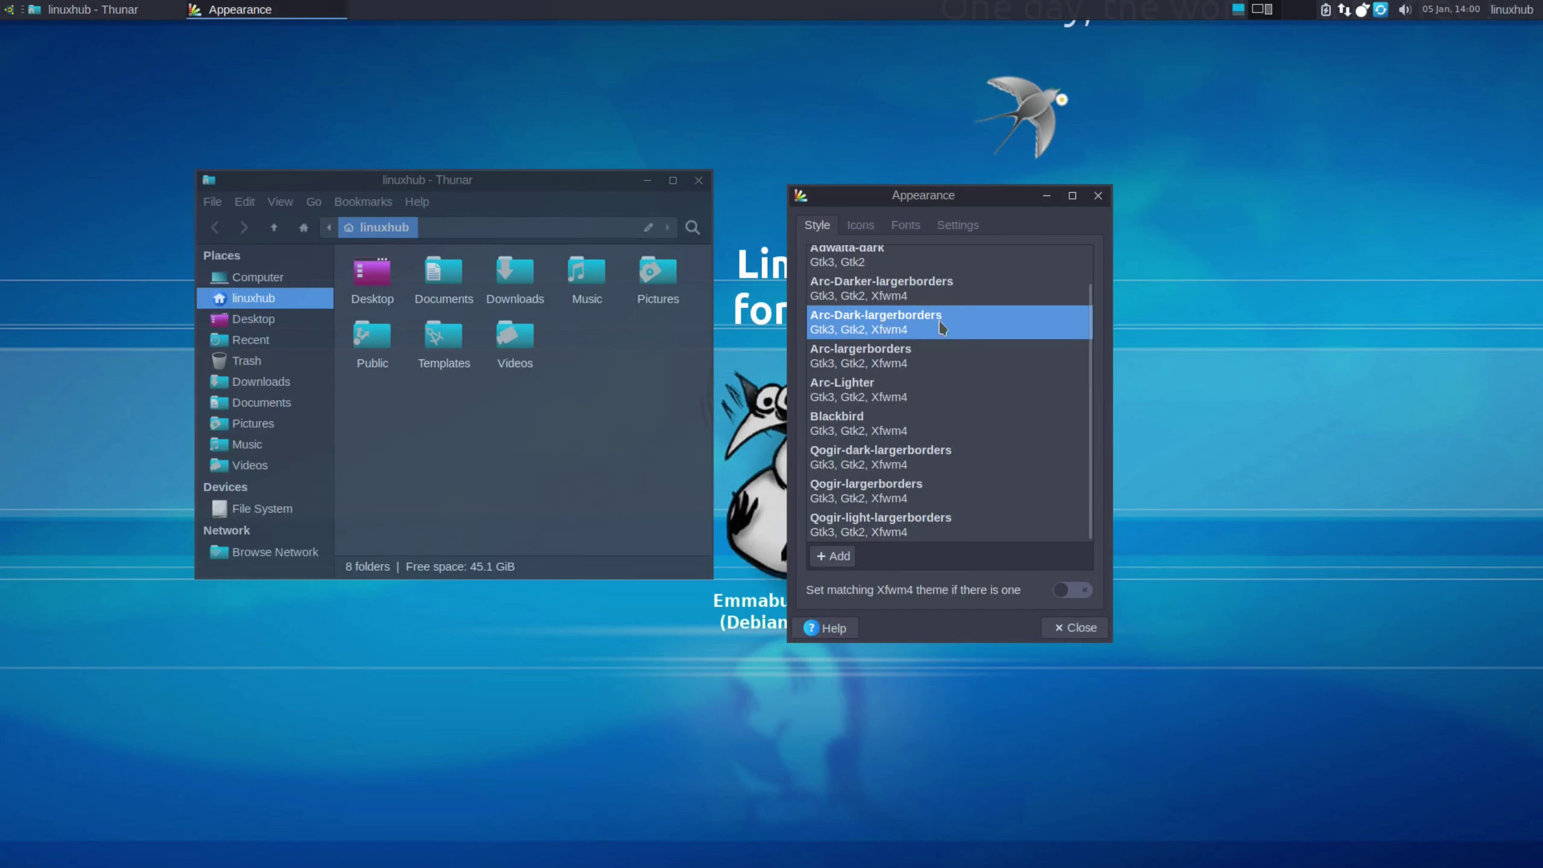
Try the Adwaita, Breeze, ePapirus, GNOME and Papirus icon themes, then apply Papirus-Dark and close the Appearance settings
left_click(861, 225)
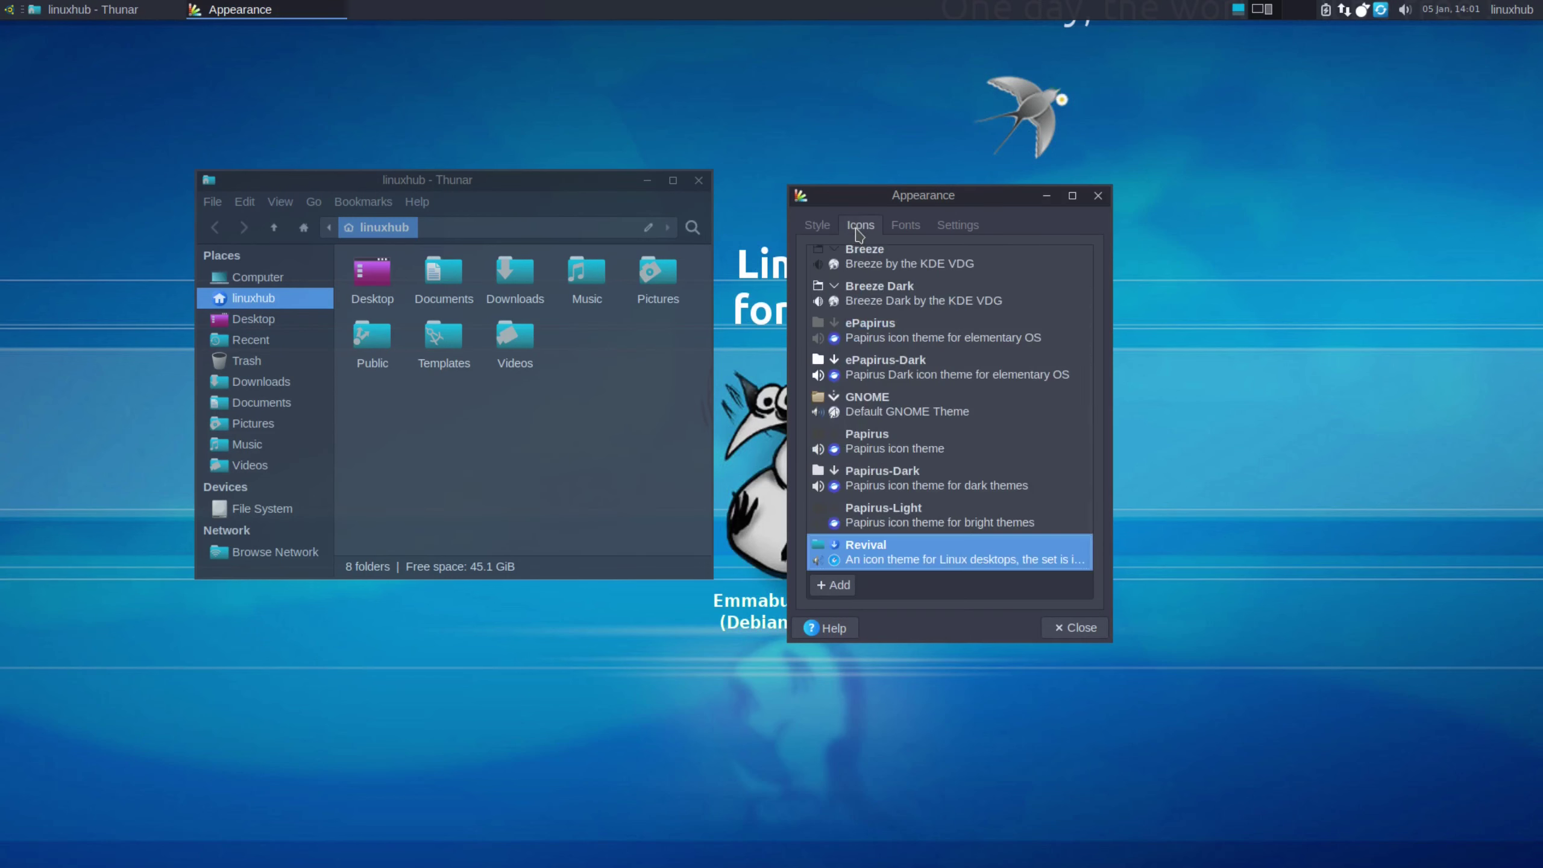
scroll(925, 485, "up", 1)
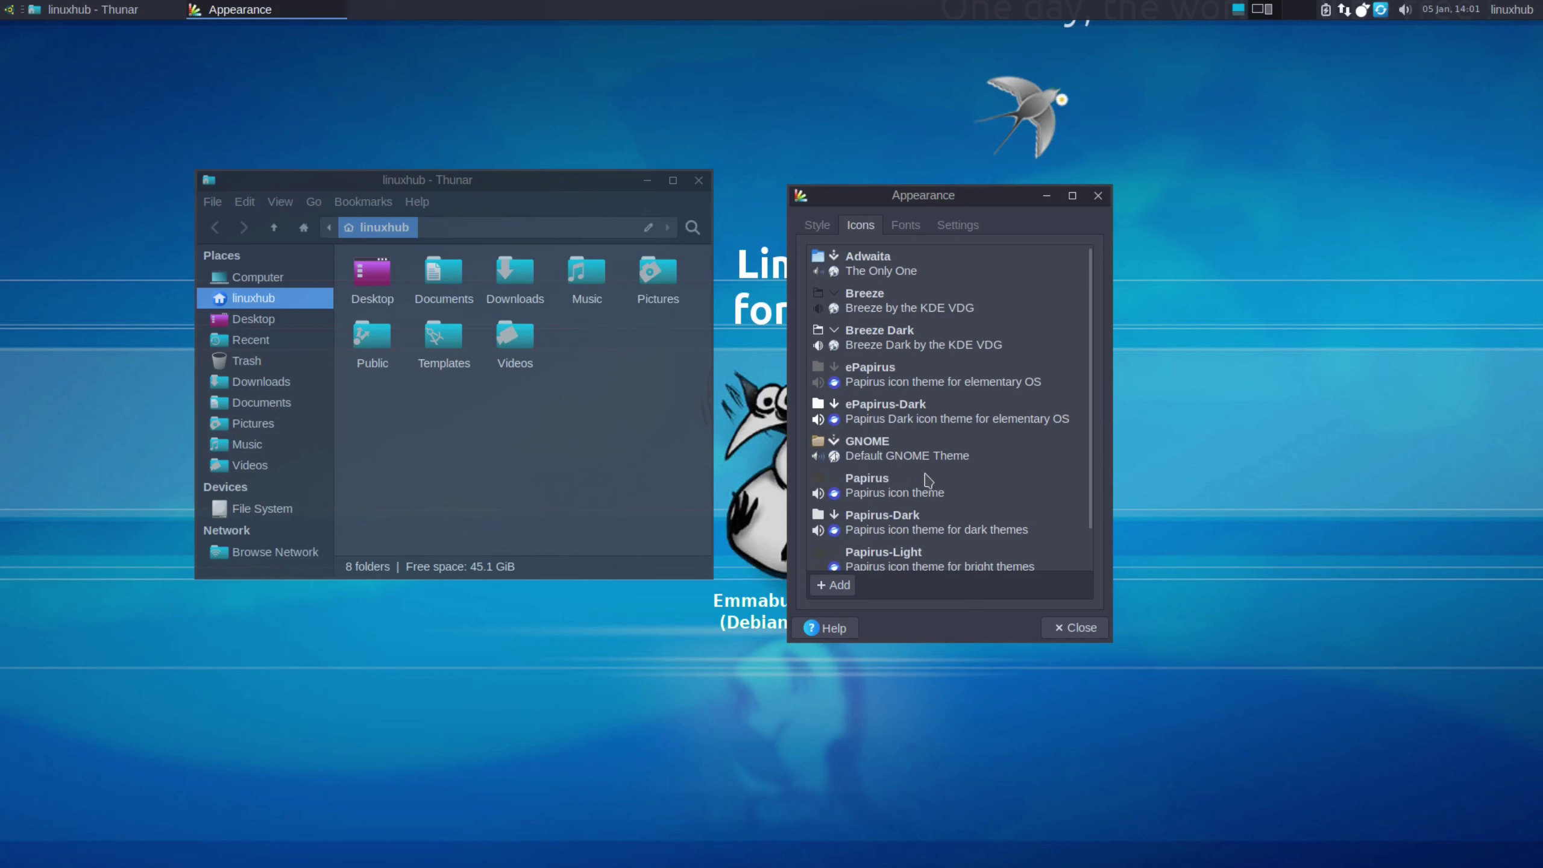
left_click(883, 268)
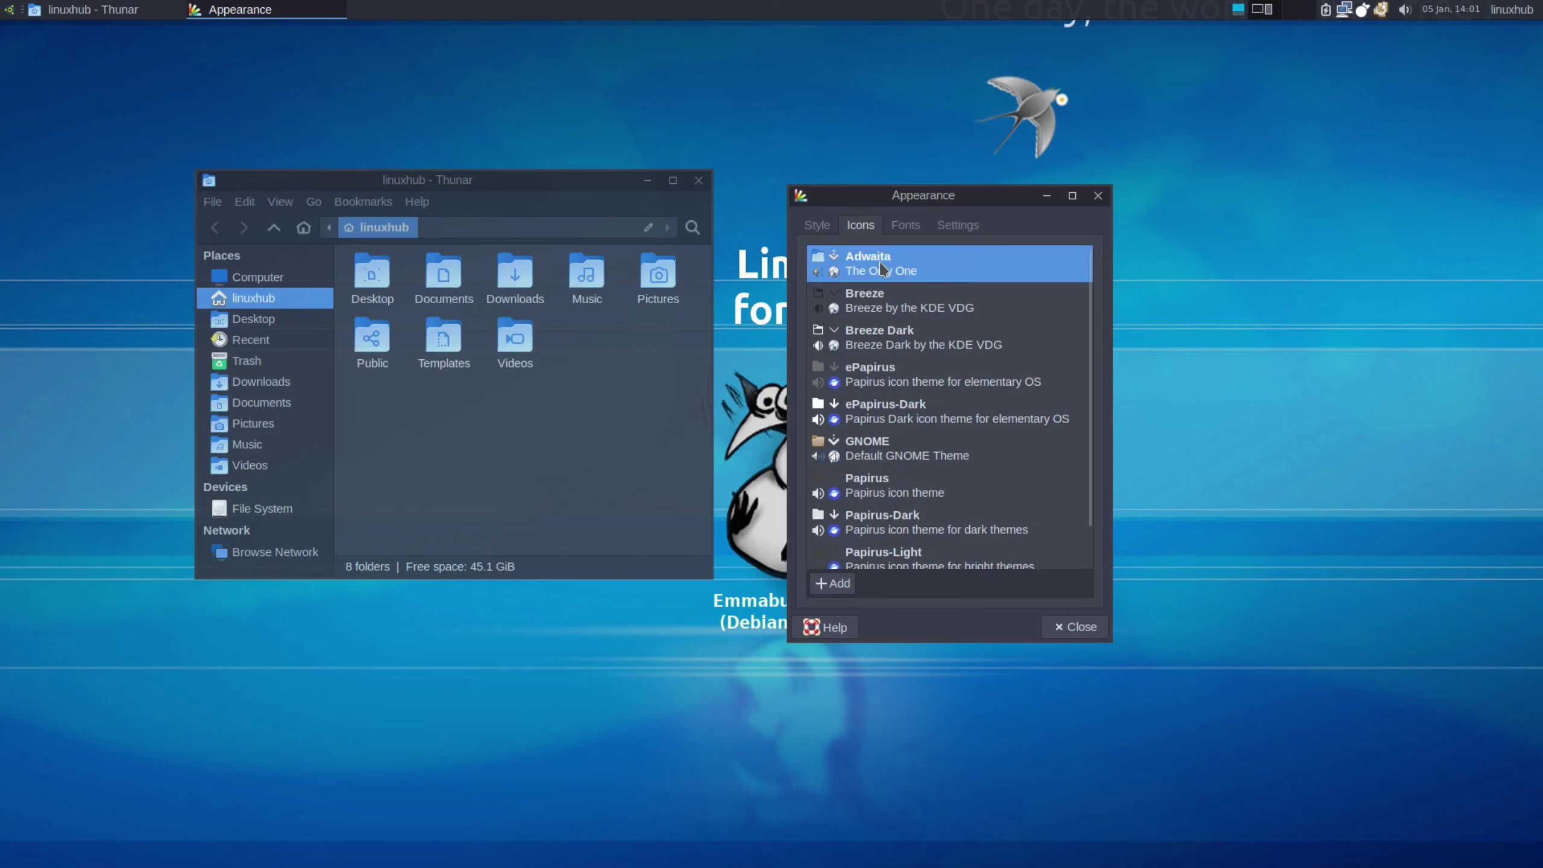
left_click(870, 314)
left_click(906, 350)
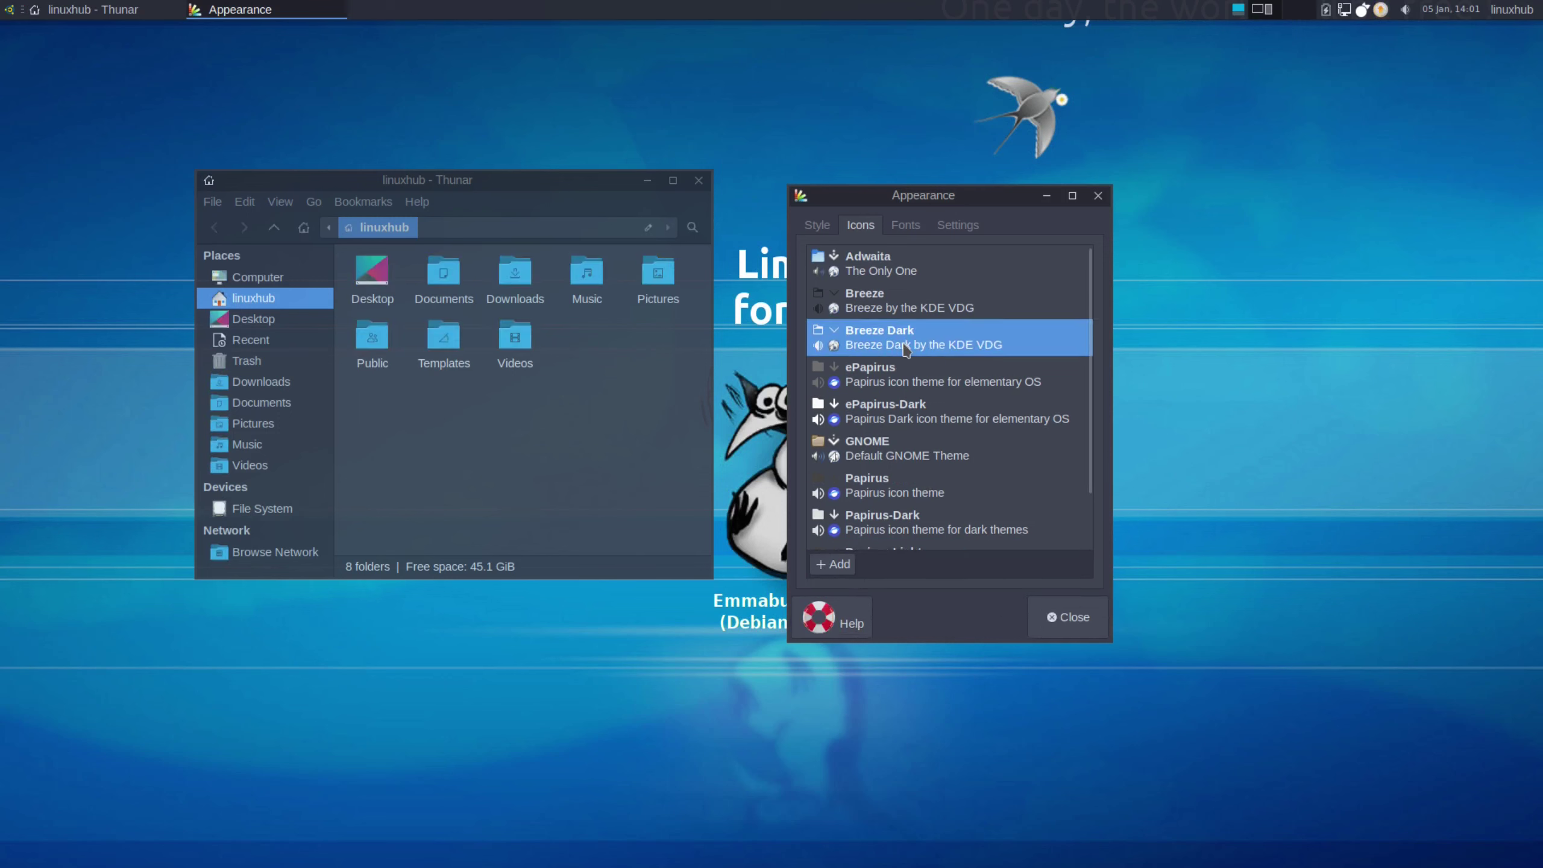
left_click(876, 385)
left_click(904, 419)
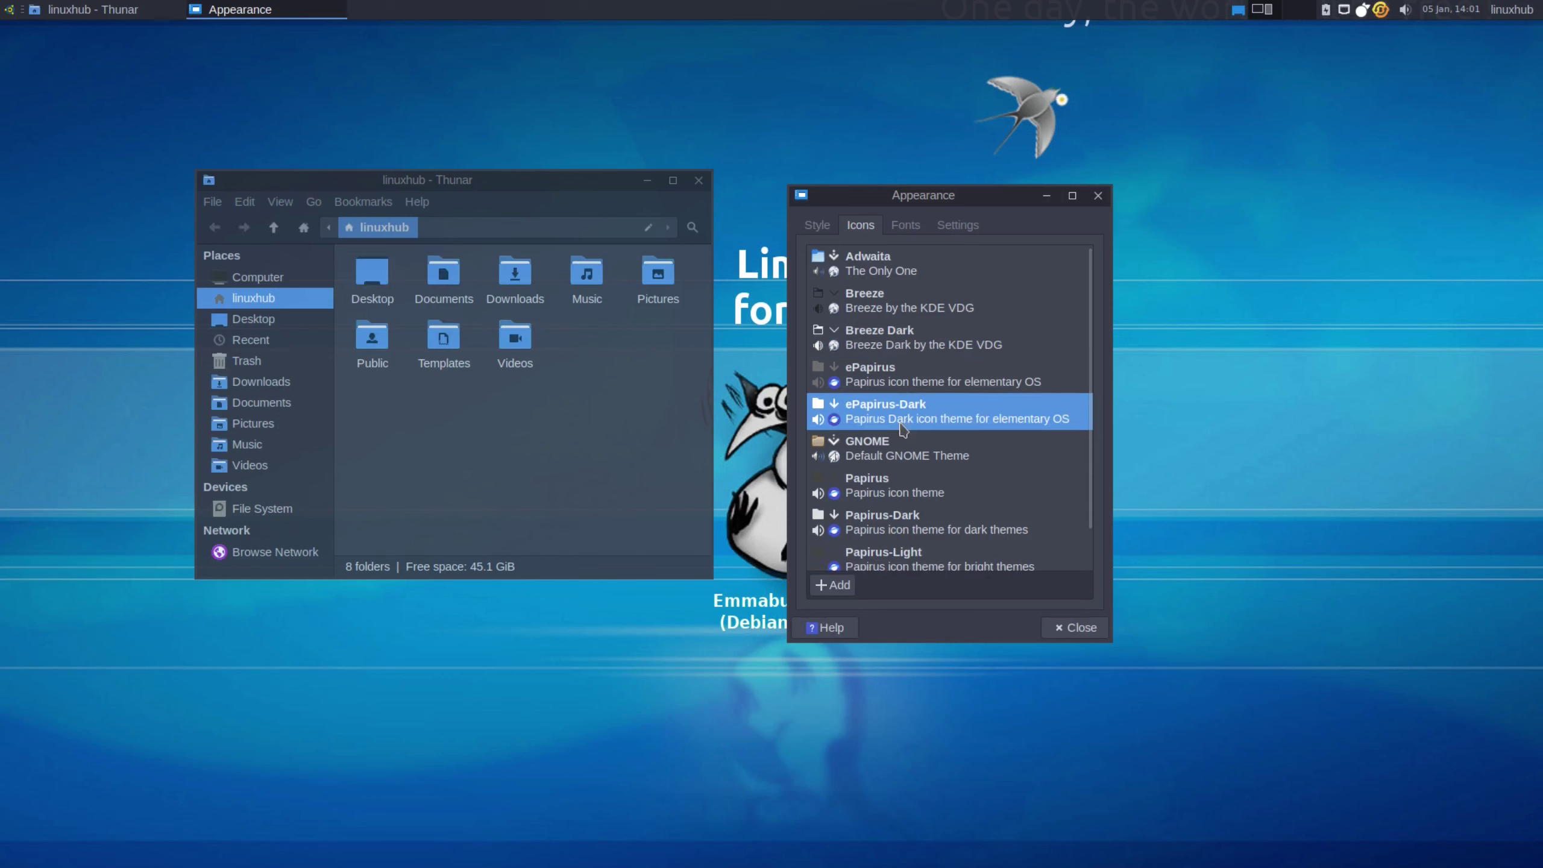
left_click(888, 457)
left_click(904, 490)
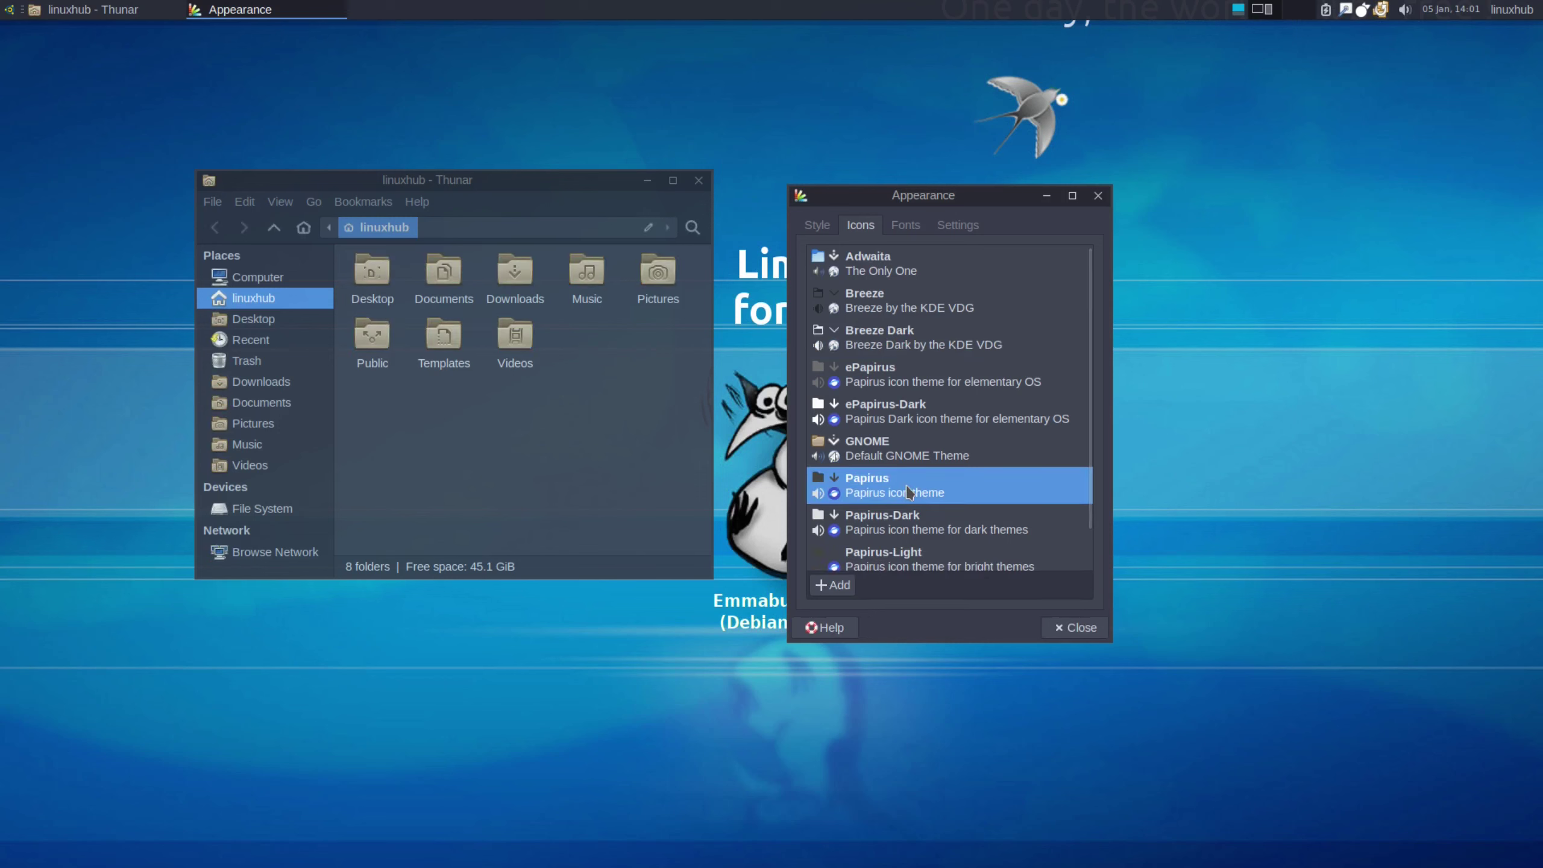
left_click(905, 524)
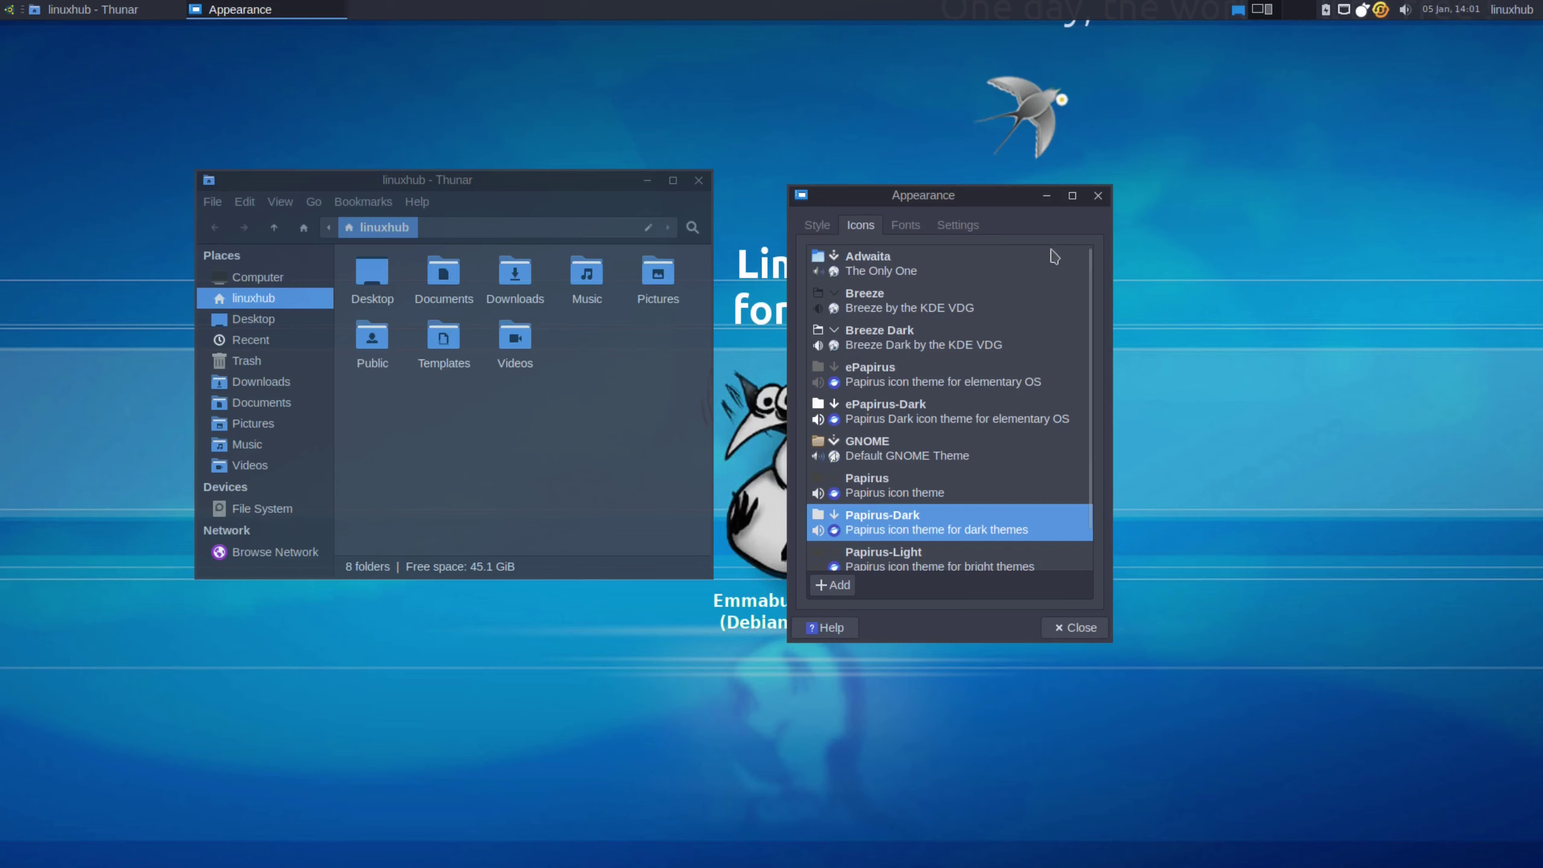
left_click(1066, 629)
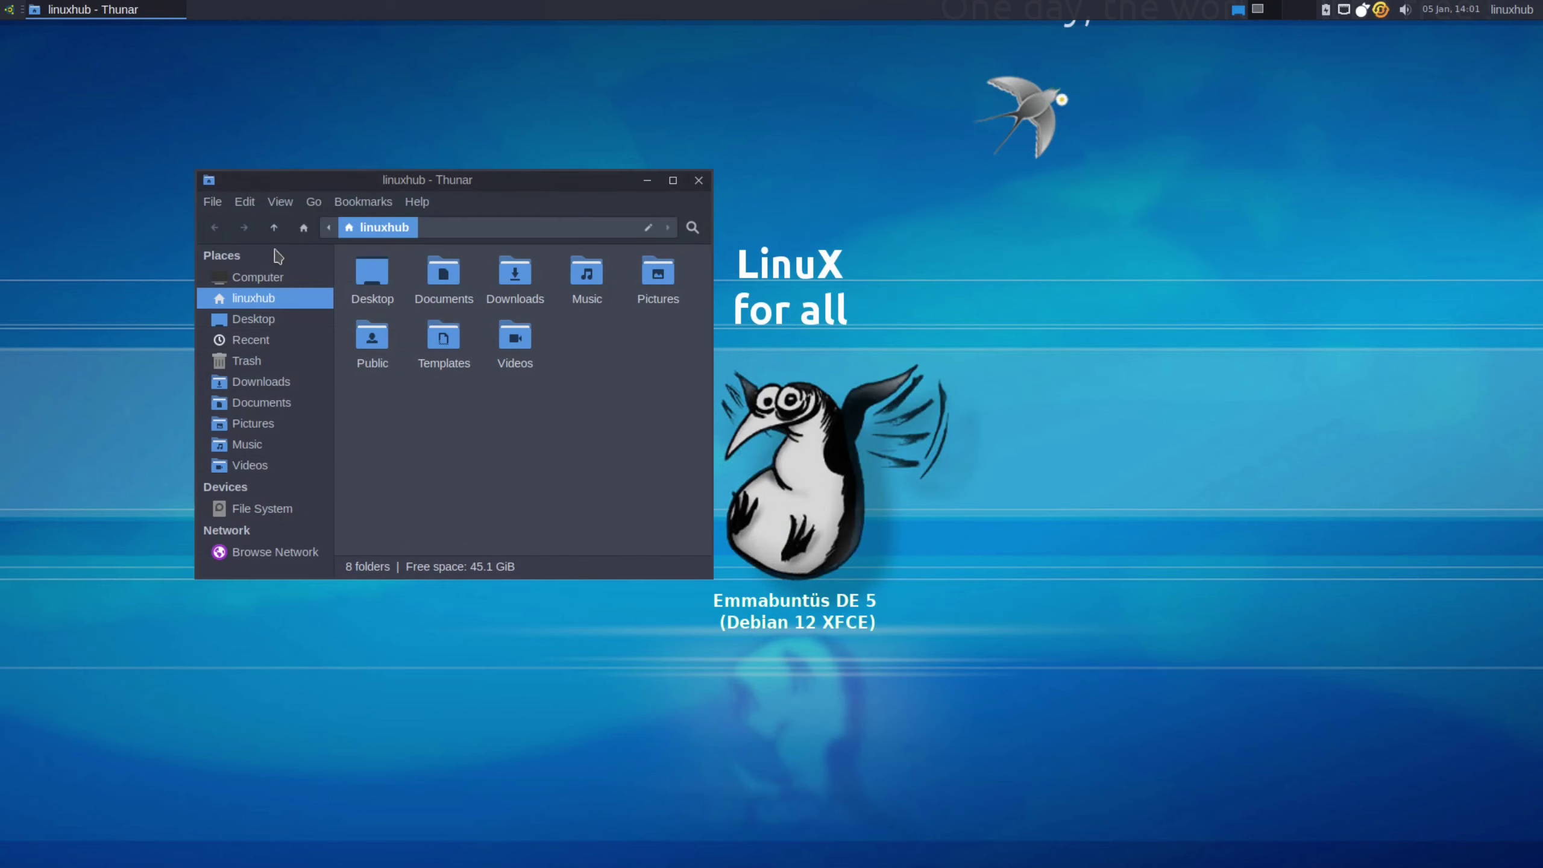
Open the settings manager, place its window beside Thunar, and open the Window Manager settings
left_click(10, 12)
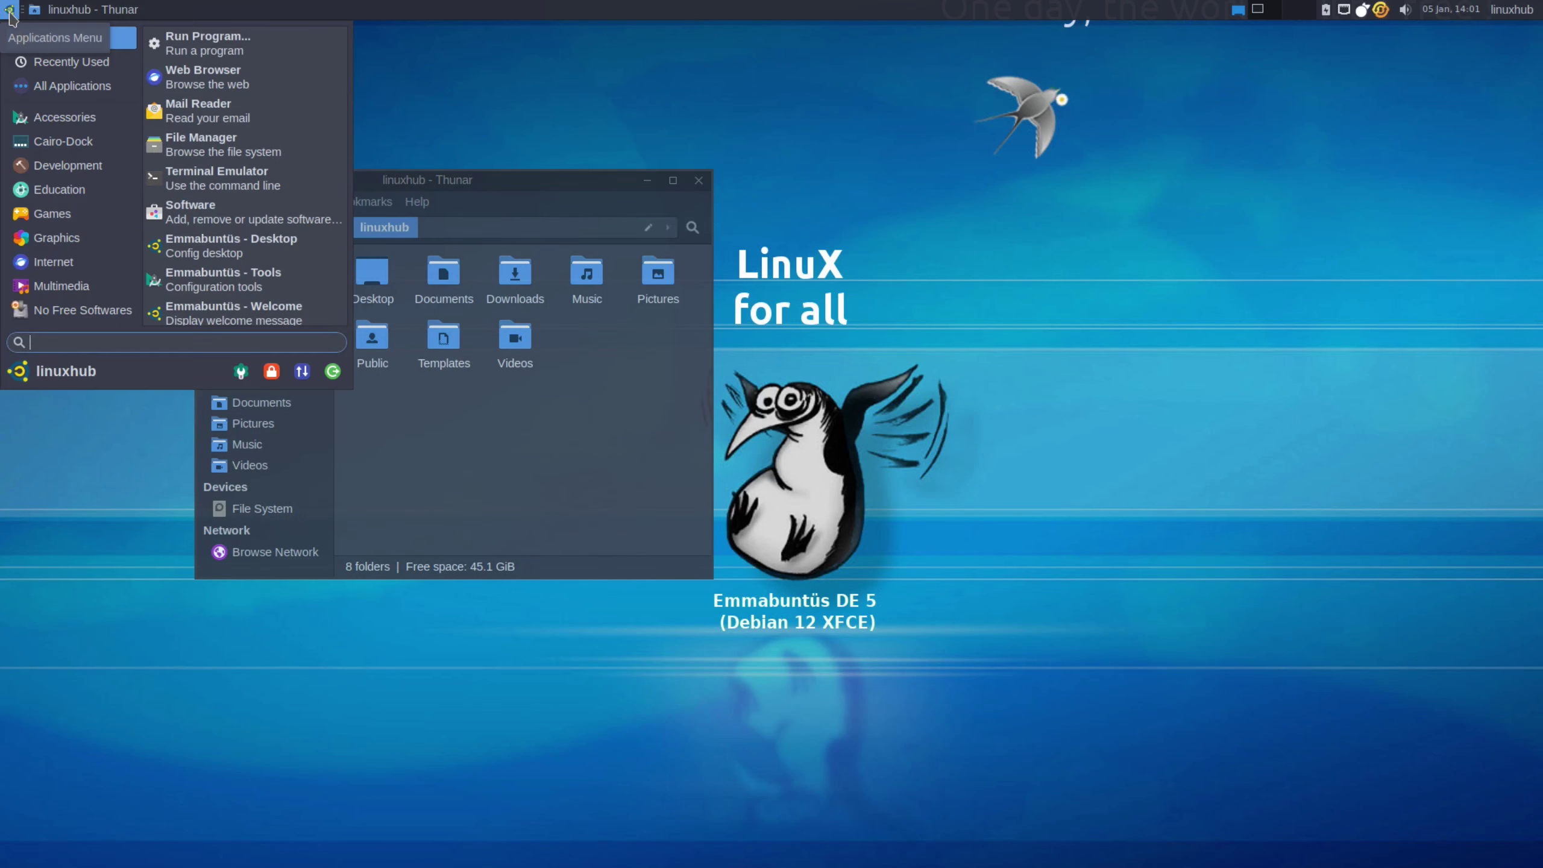
left_click(241, 372)
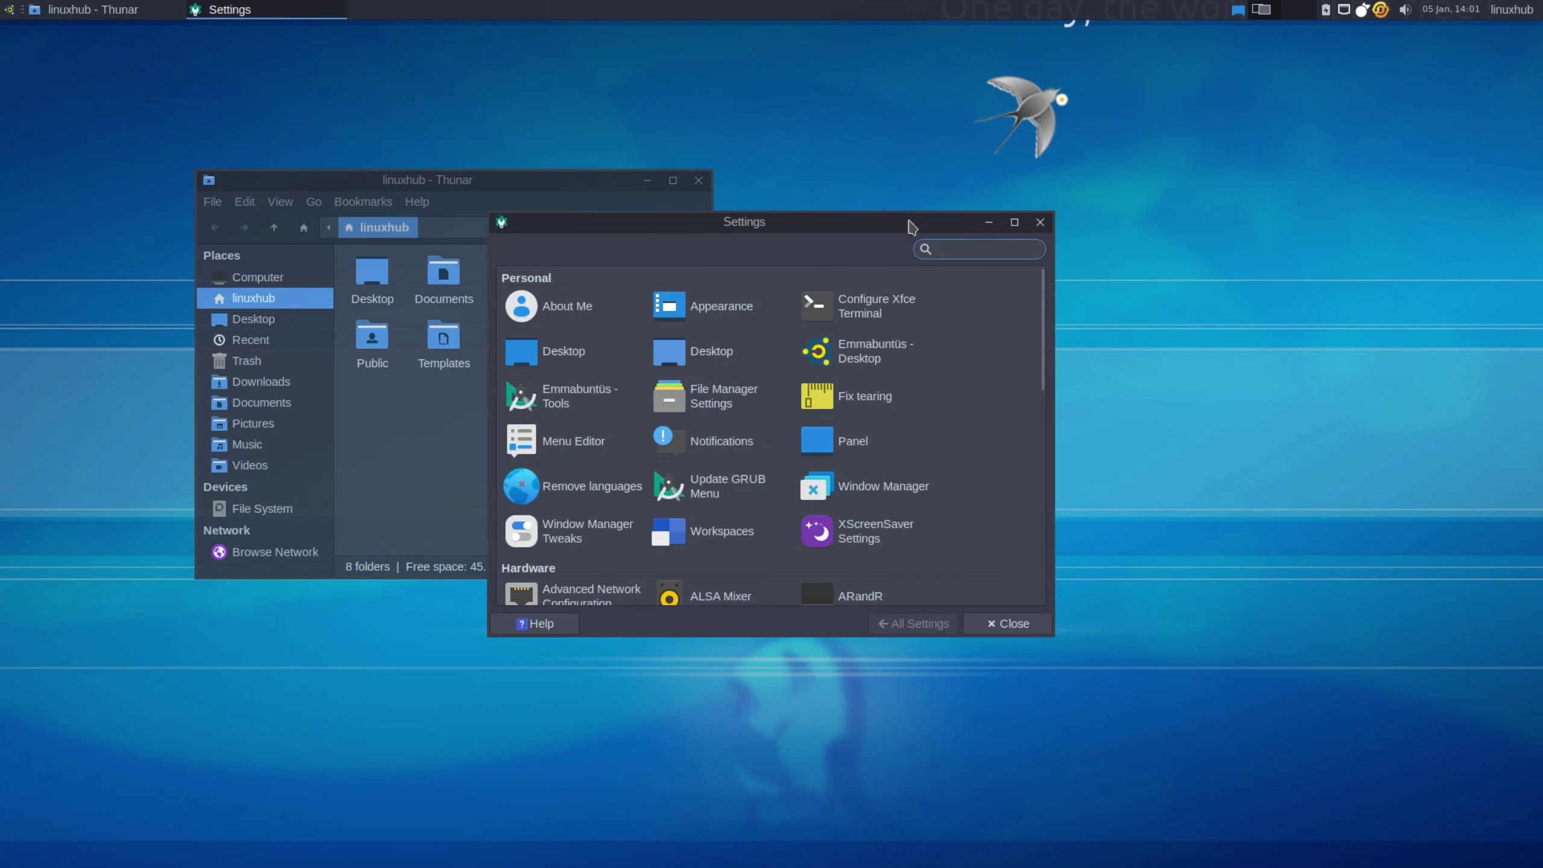
left_click_drag(860, 223, 1150, 197)
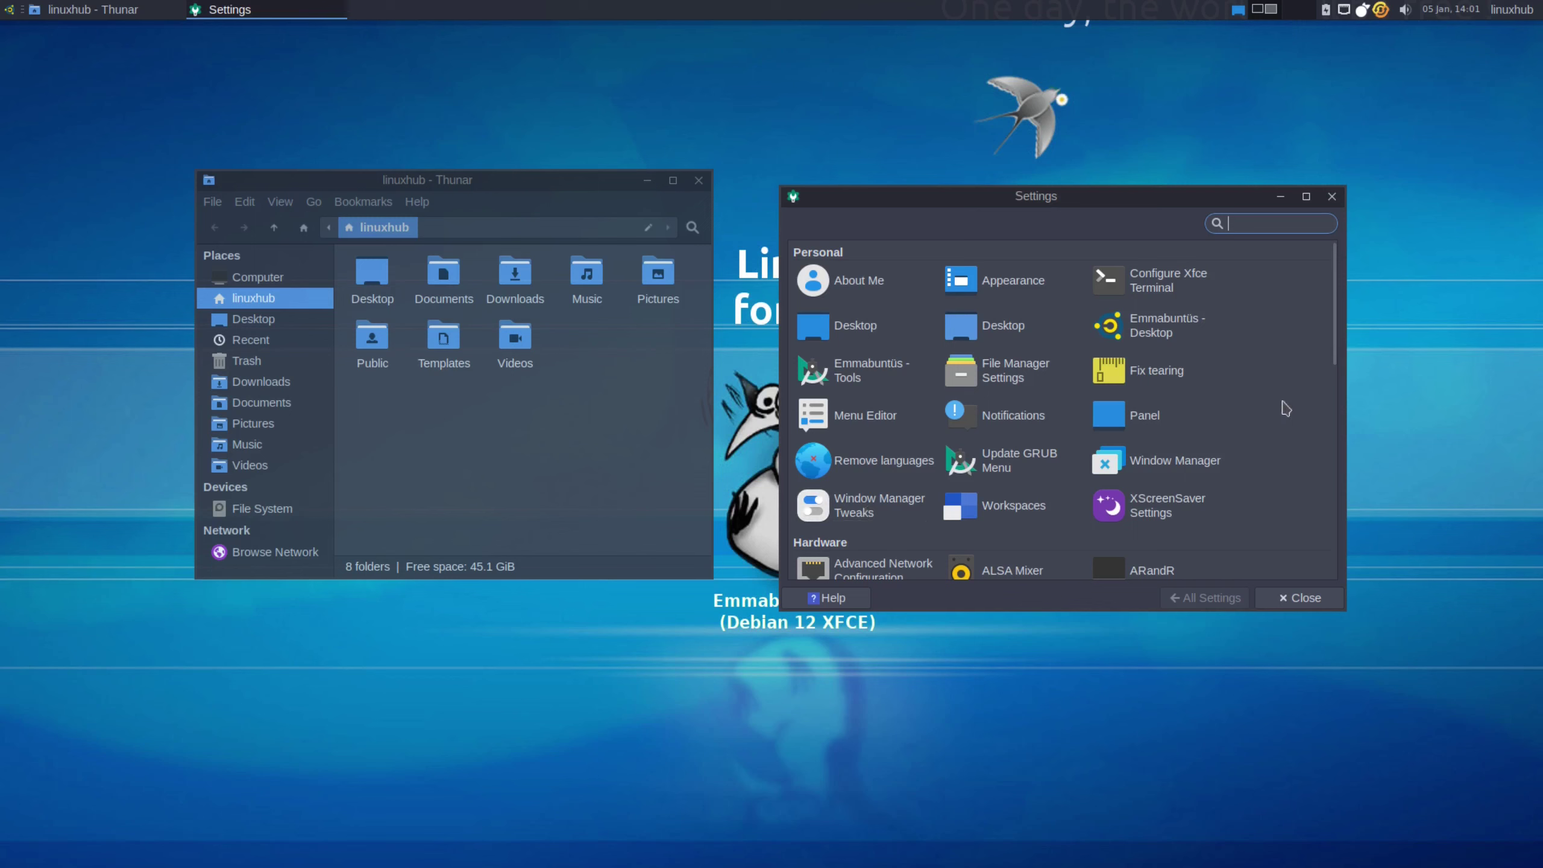
left_click(1158, 462)
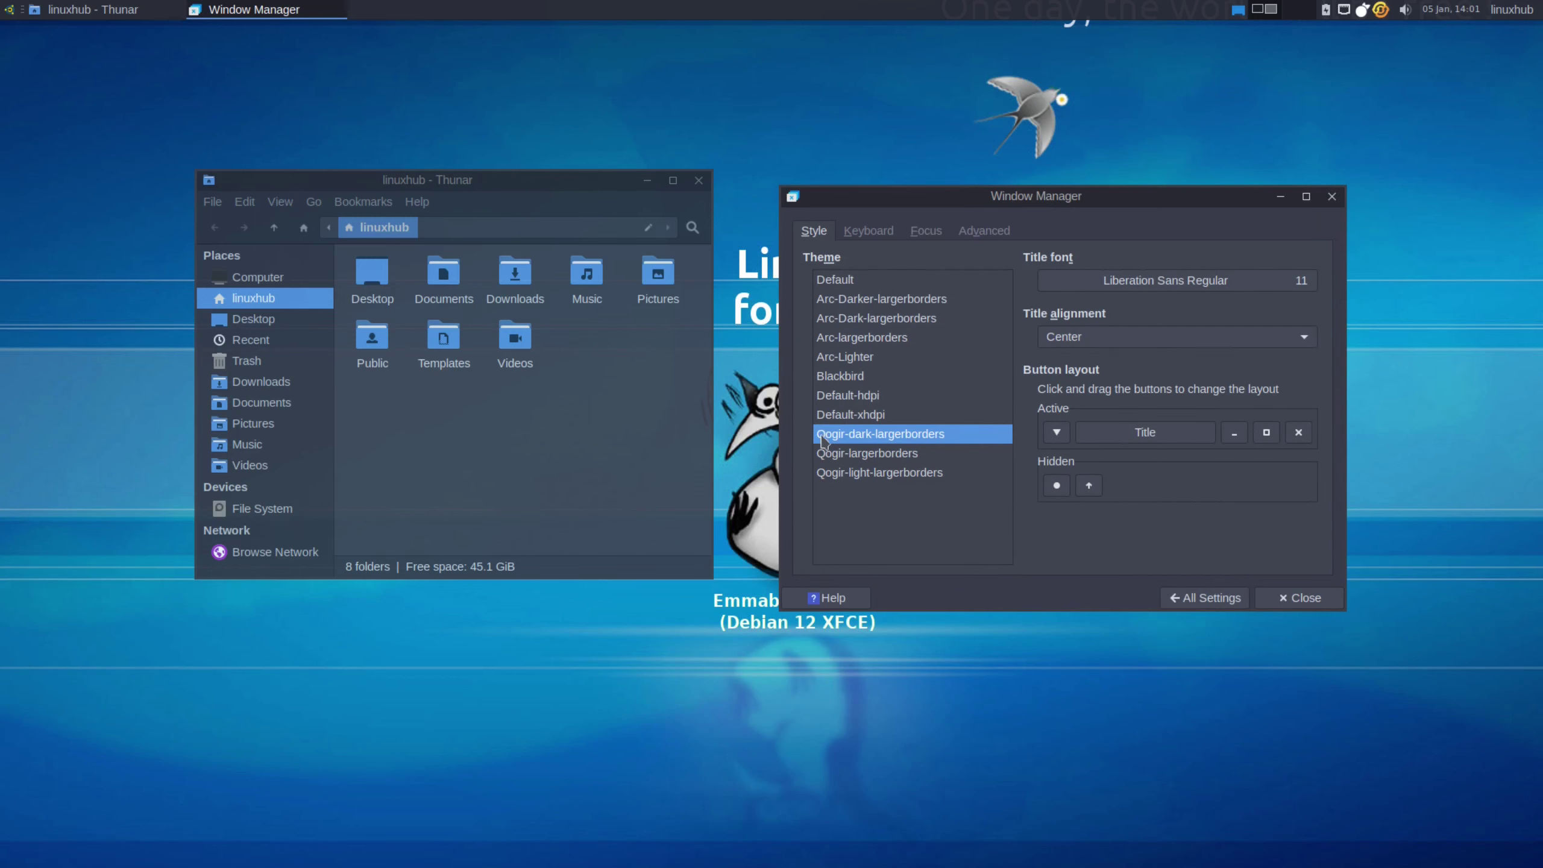
Try the Default, Arc, Blackbird, Default-hdpi and Default-xhdpi window themes in turn
left_click(852, 281)
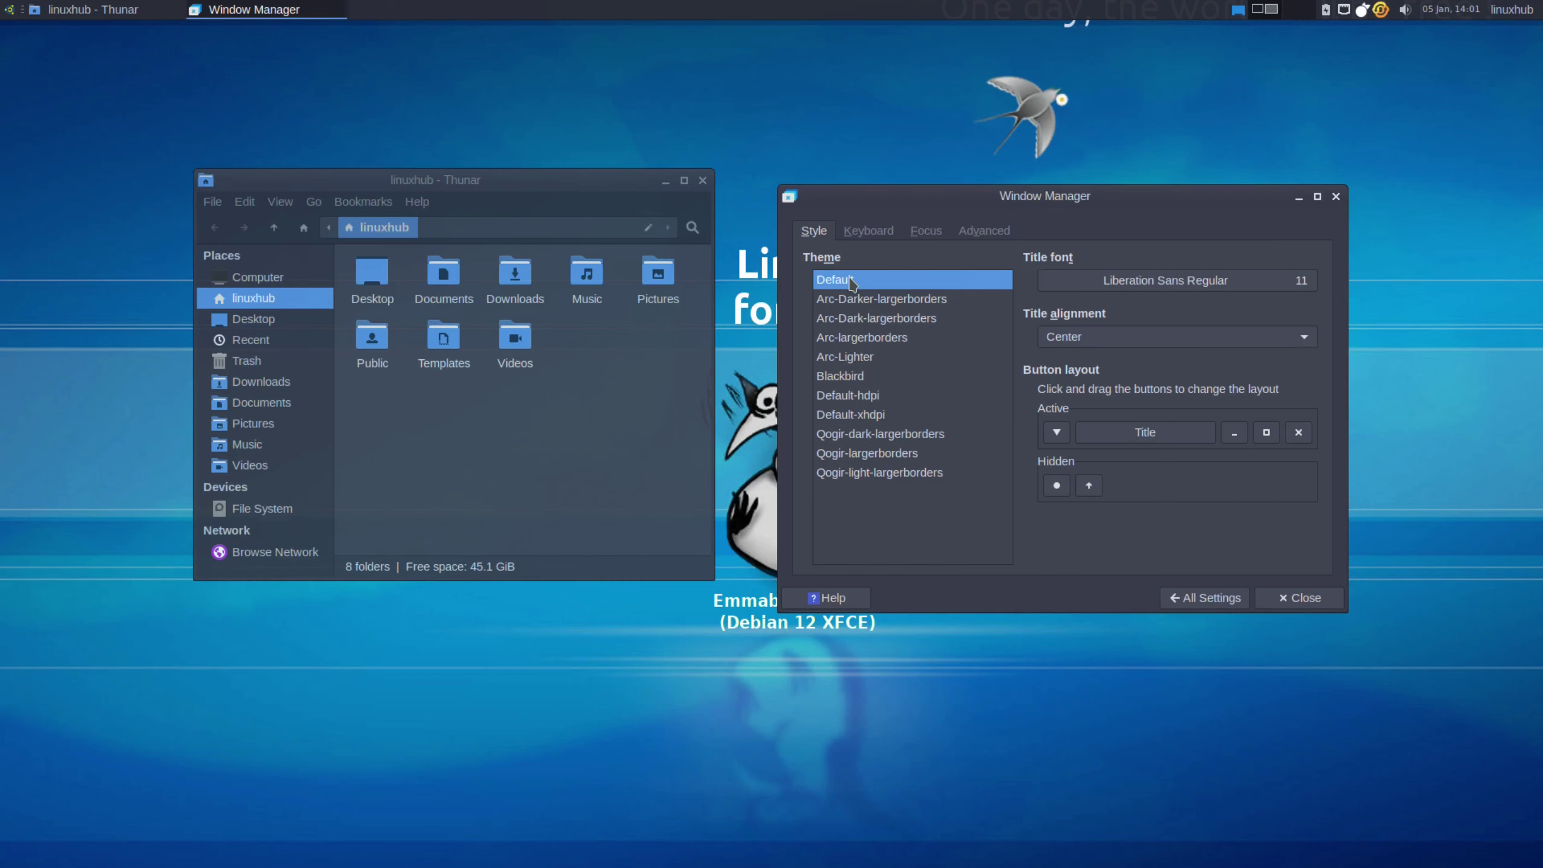
left_click(873, 300)
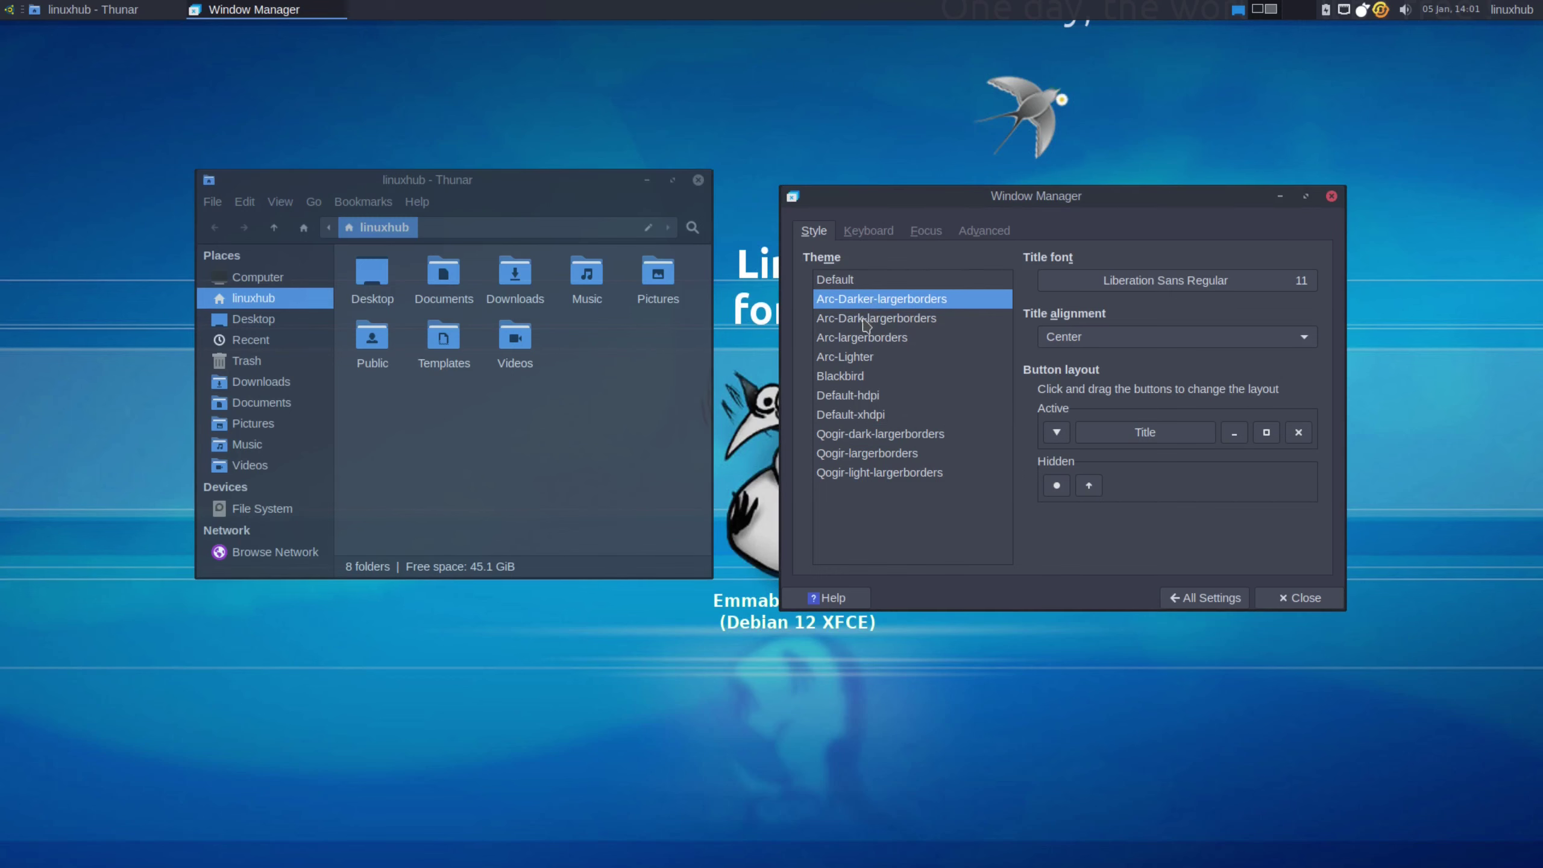
left_click(844, 321)
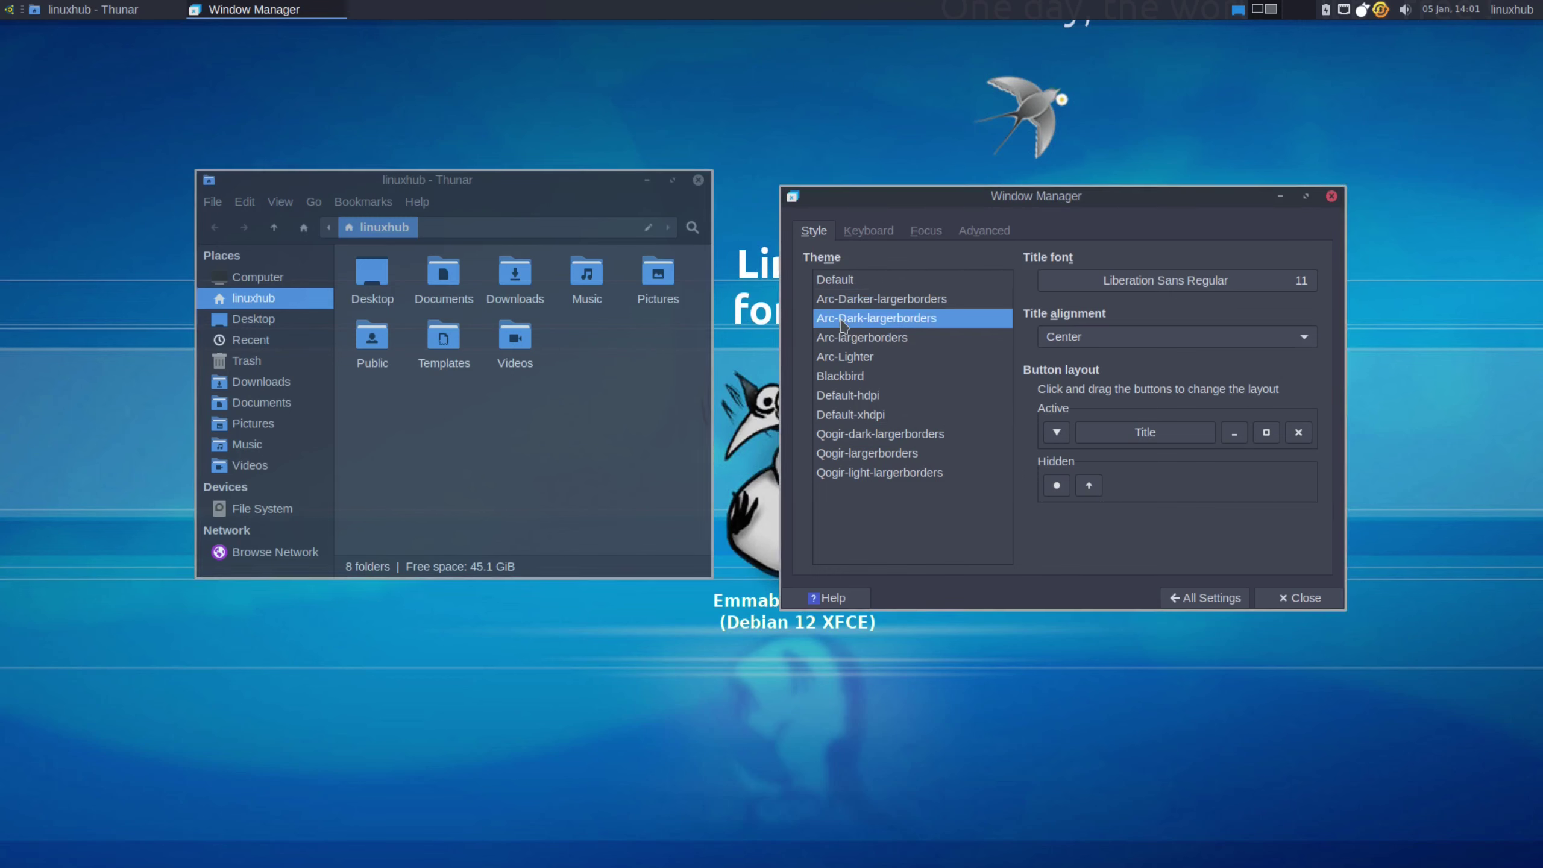
left_click(867, 341)
left_click(857, 359)
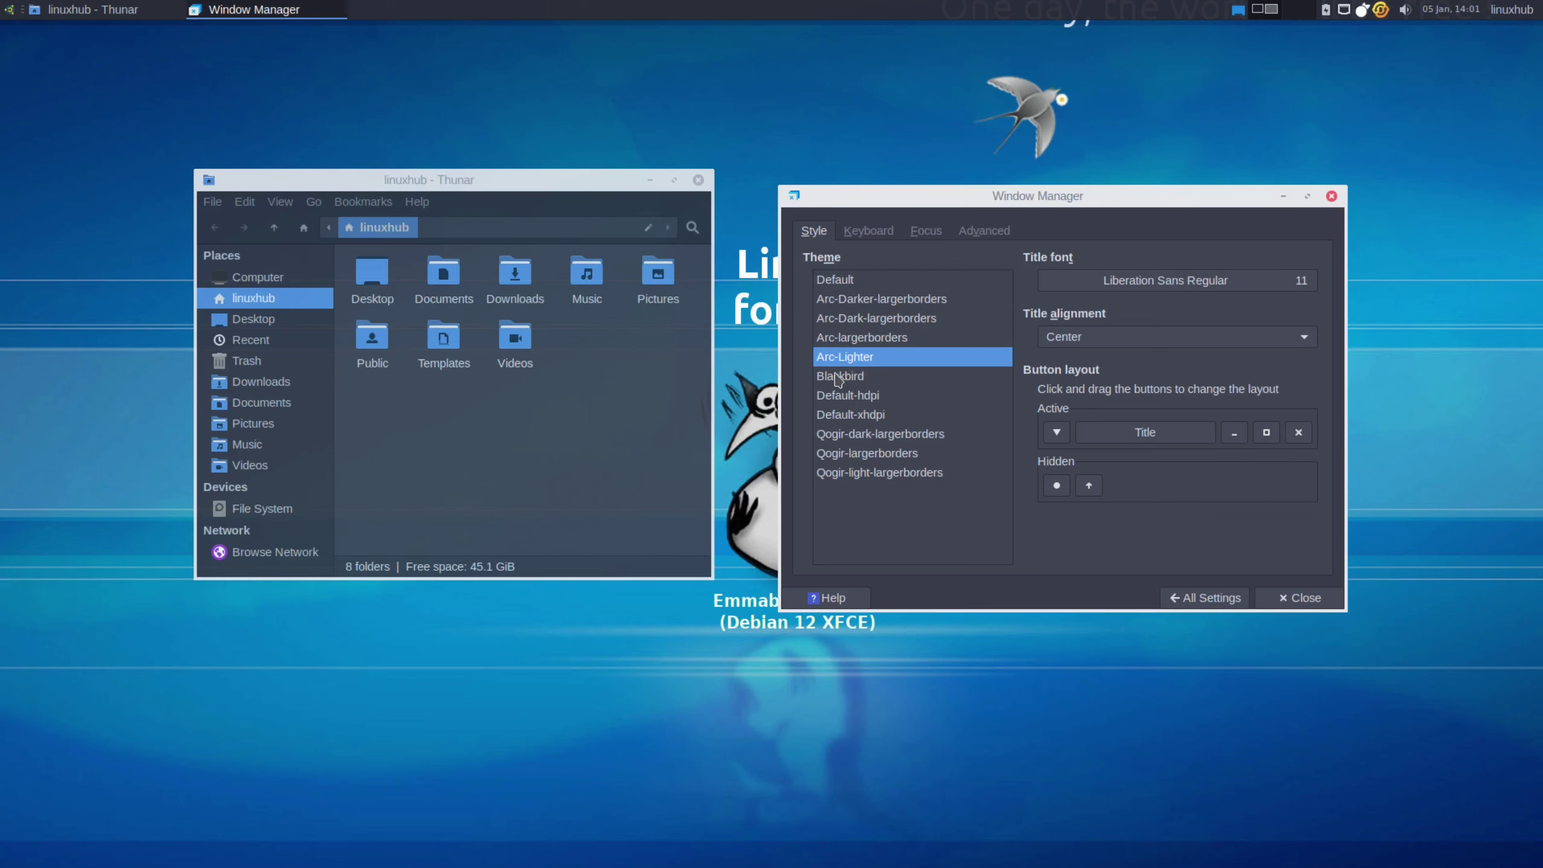
left_click(838, 378)
left_click(847, 398)
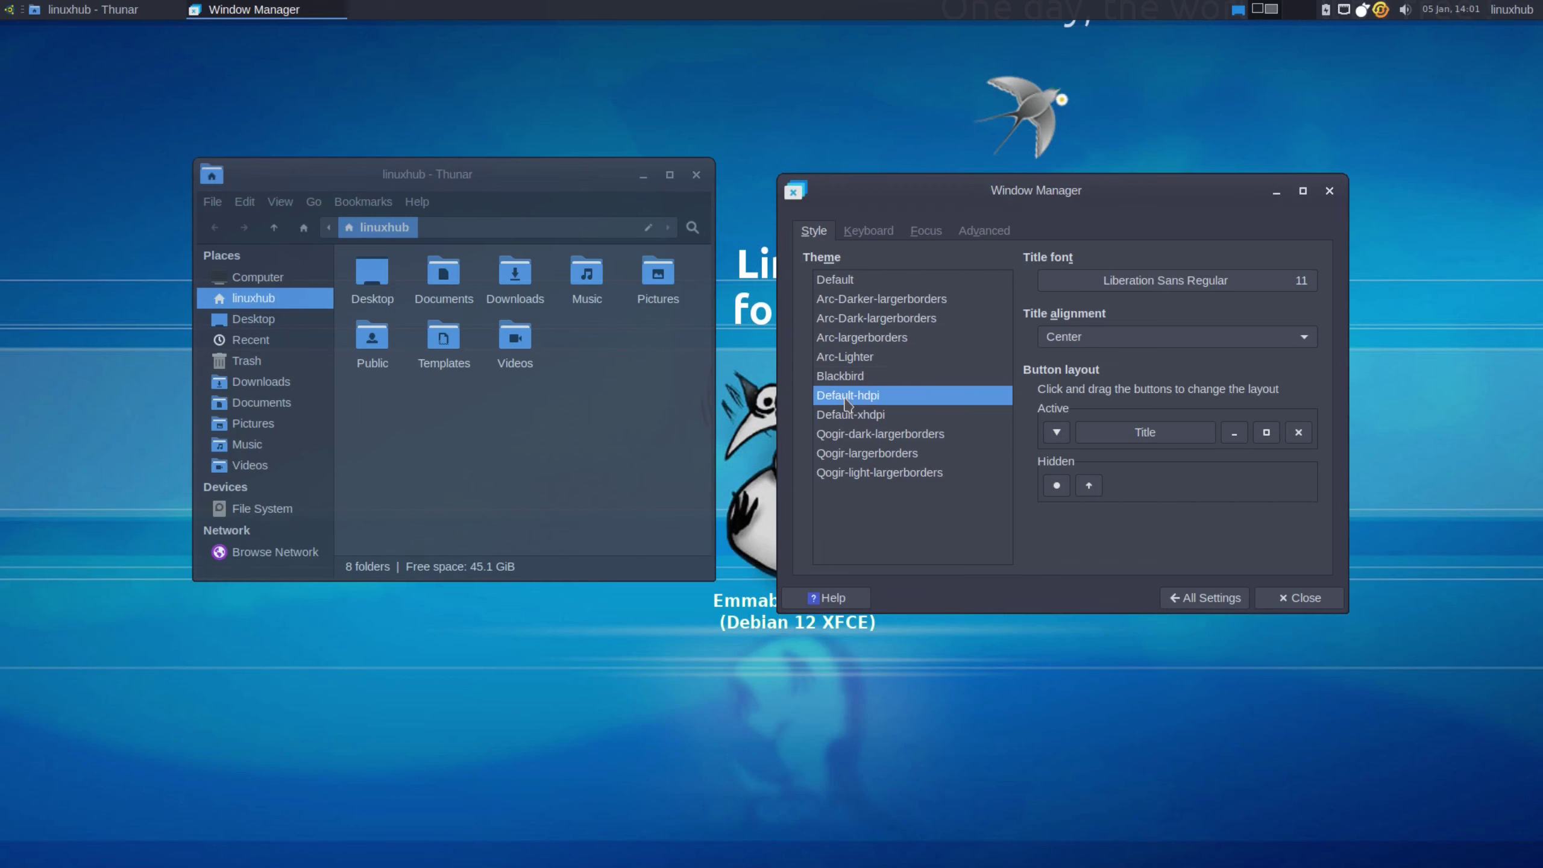
left_click(873, 417)
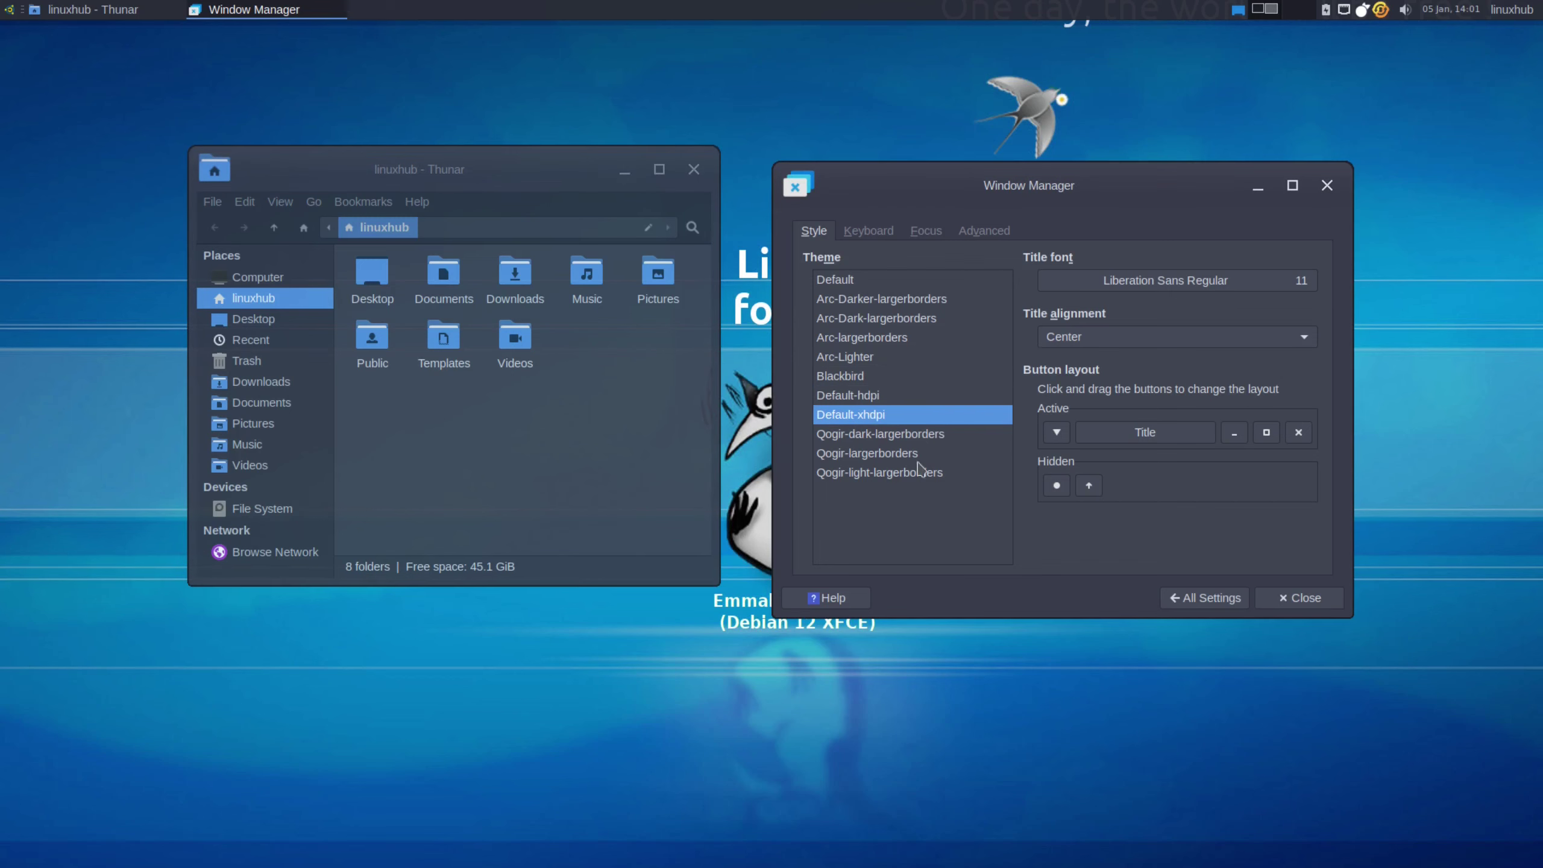
Compare the three Qogir window themes, then apply the Blackbird theme and close the Window Manager settings
left_click(873, 474)
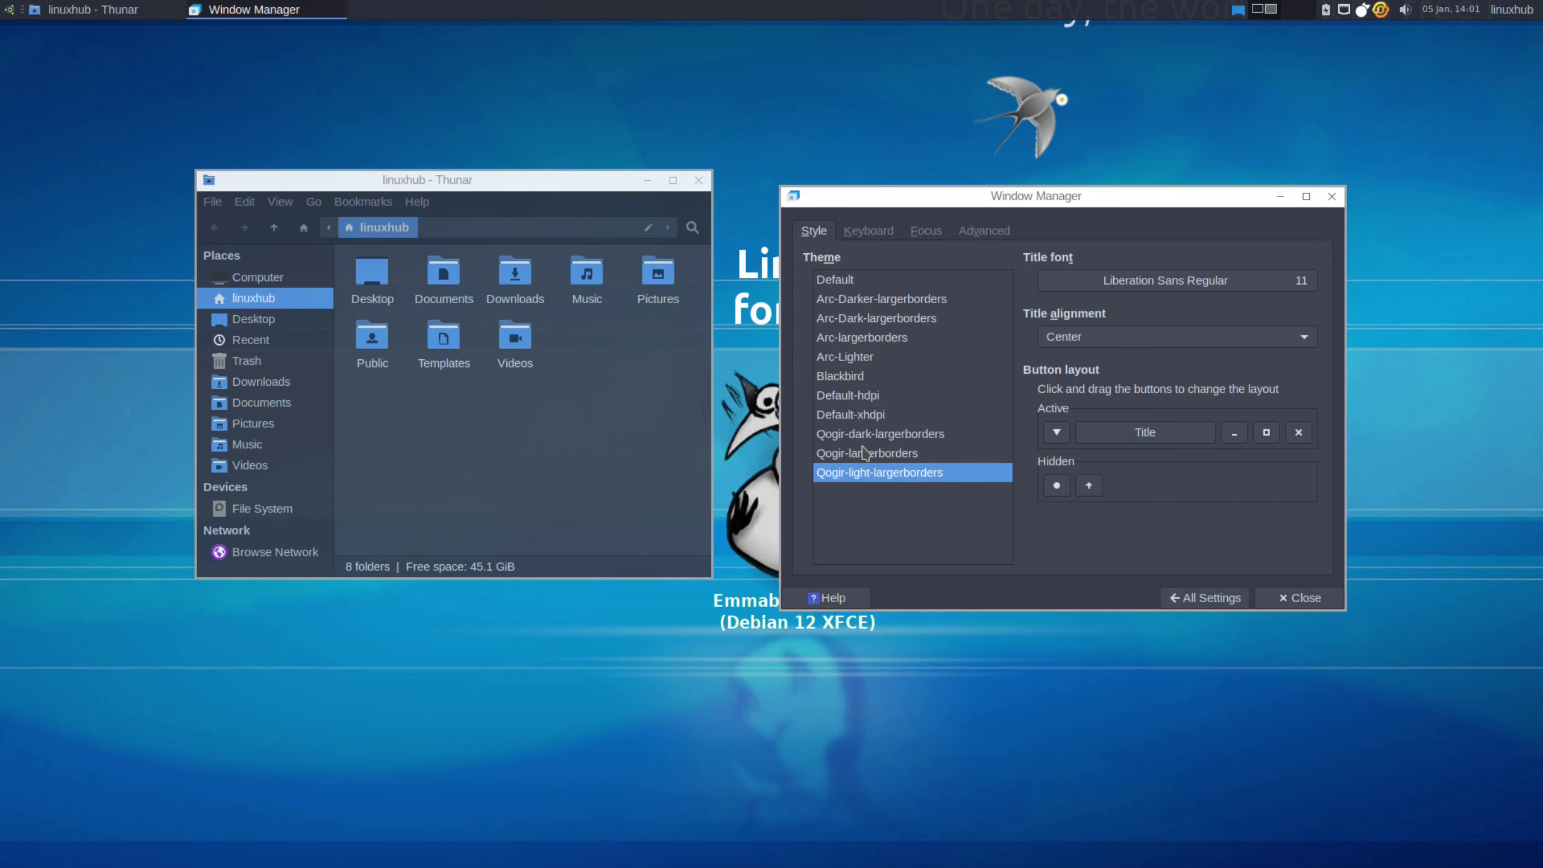
left_click(864, 453)
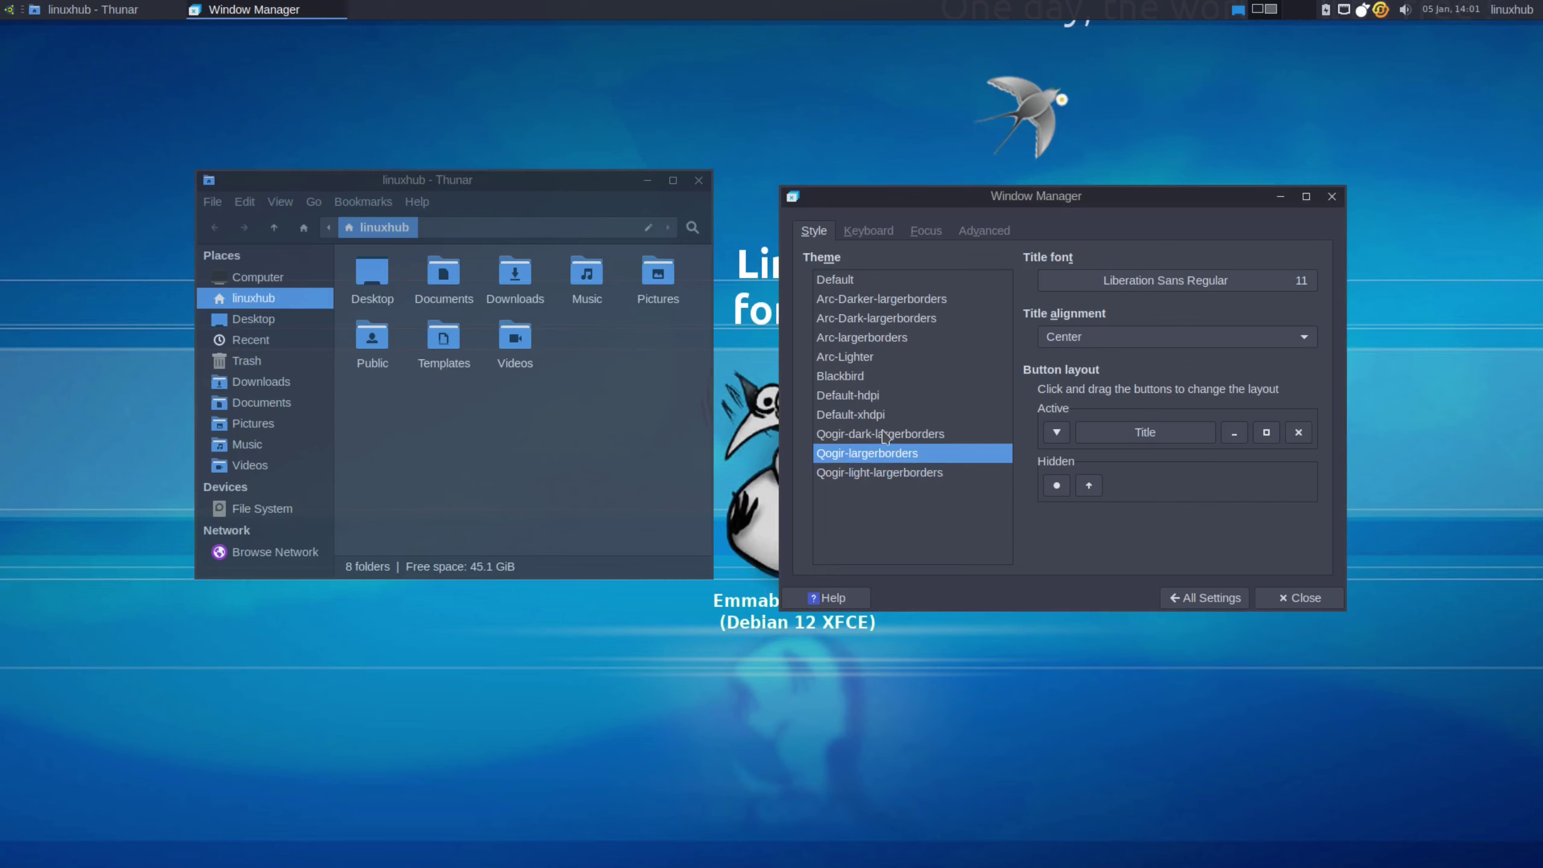
left_click(883, 436)
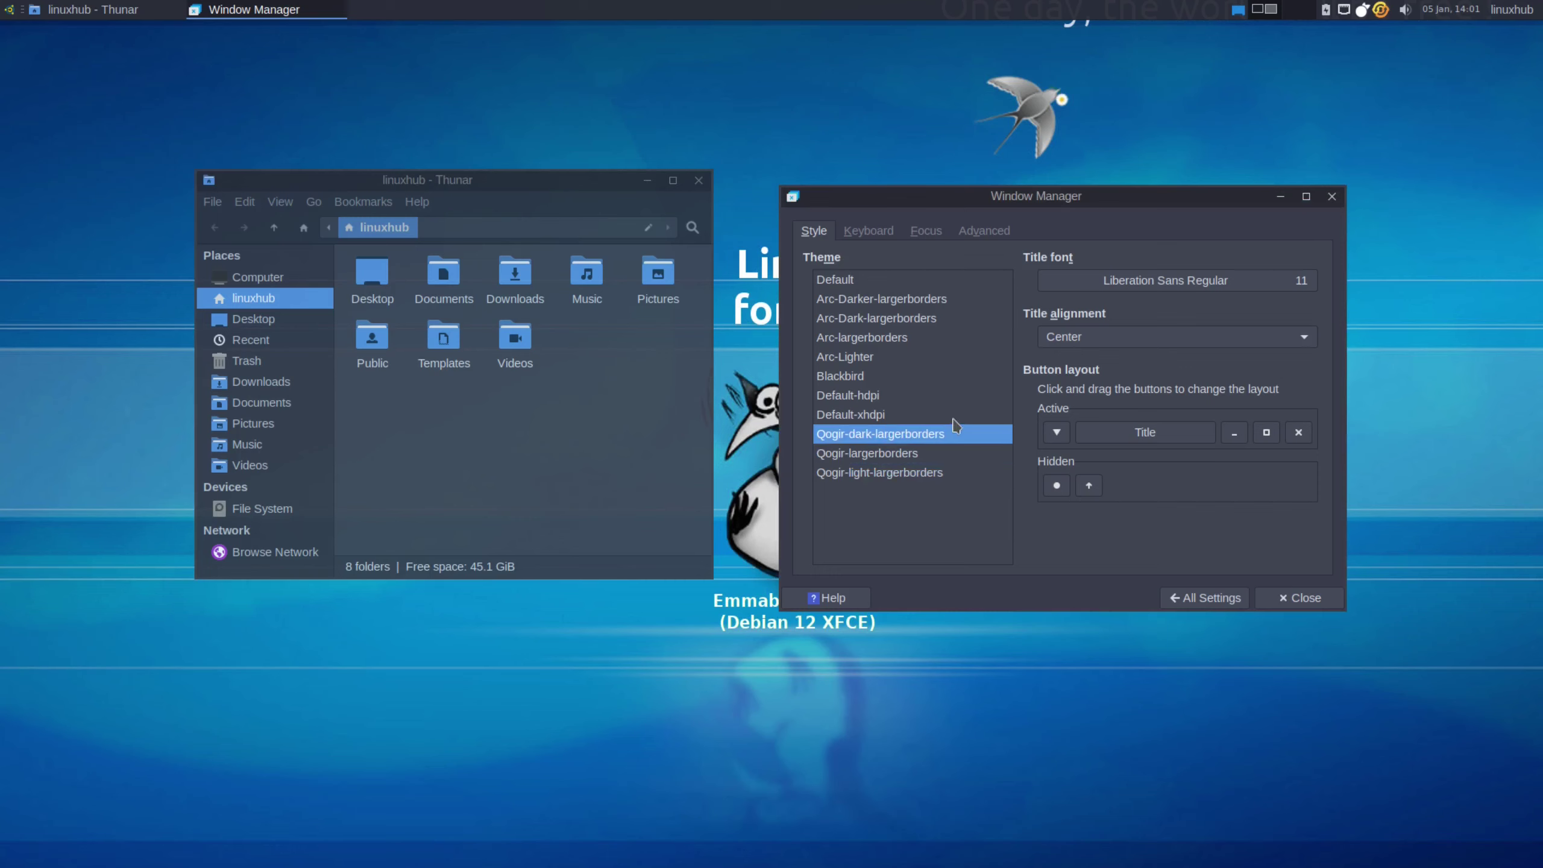
left_click(838, 377)
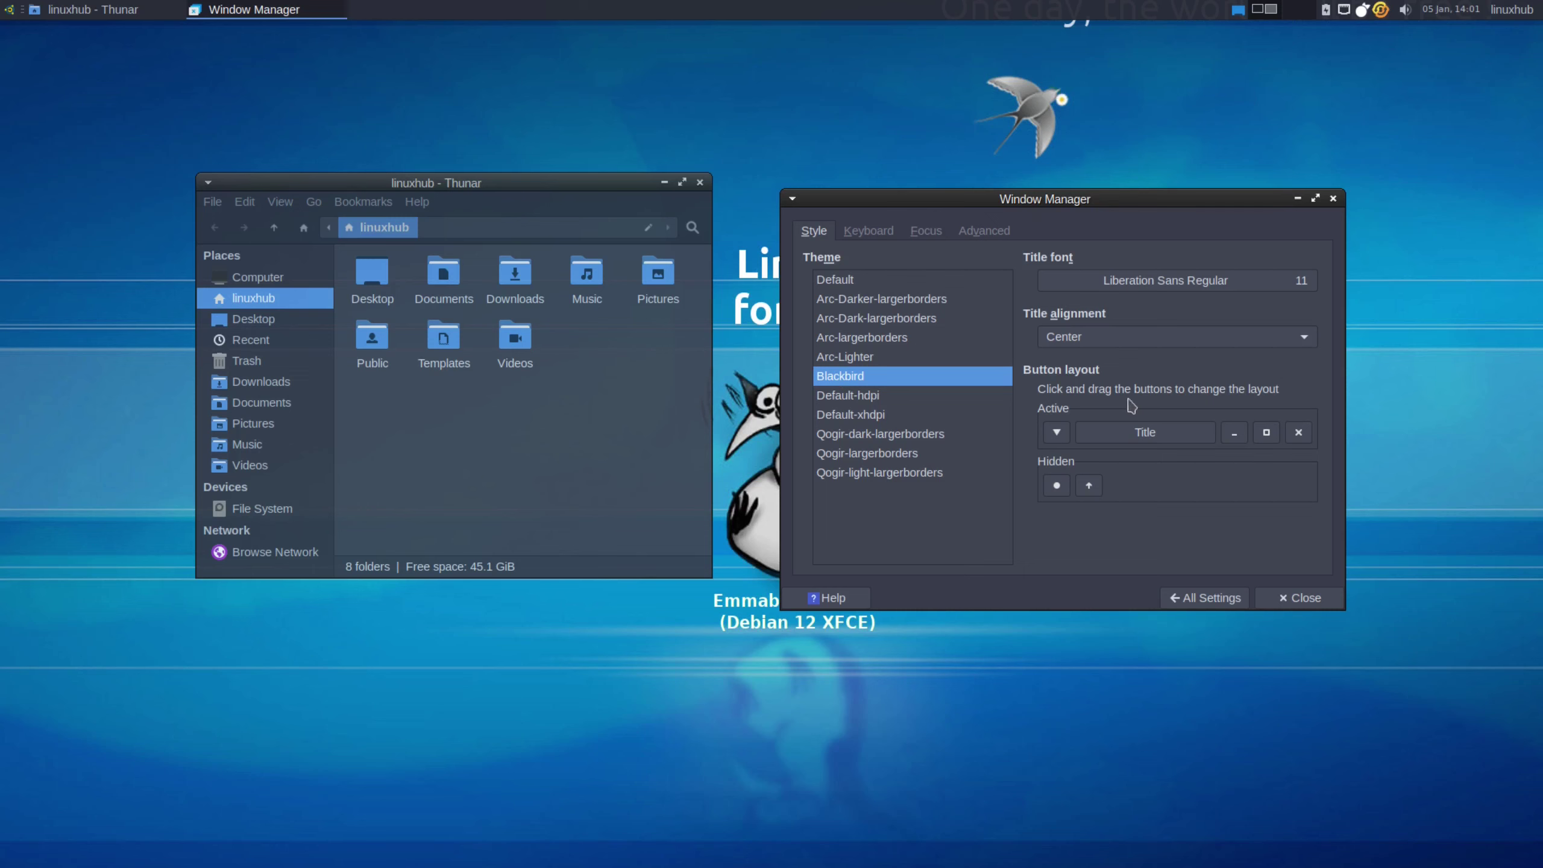
left_click(1301, 592)
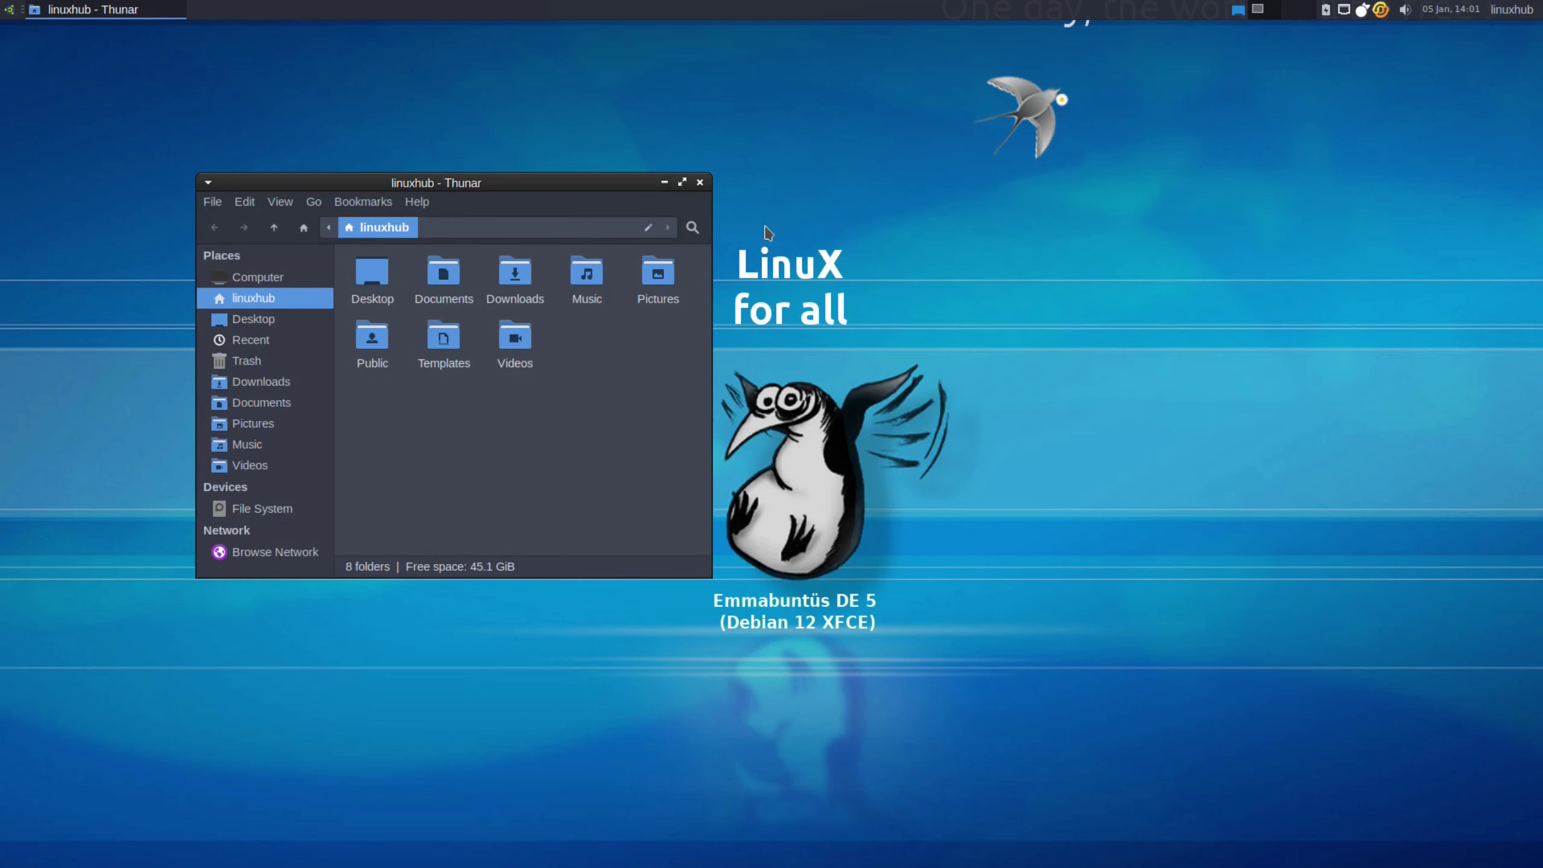
Close the file manager, then open the desktop background settings and move them clear of the wallpaper's centre
left_click(699, 182)
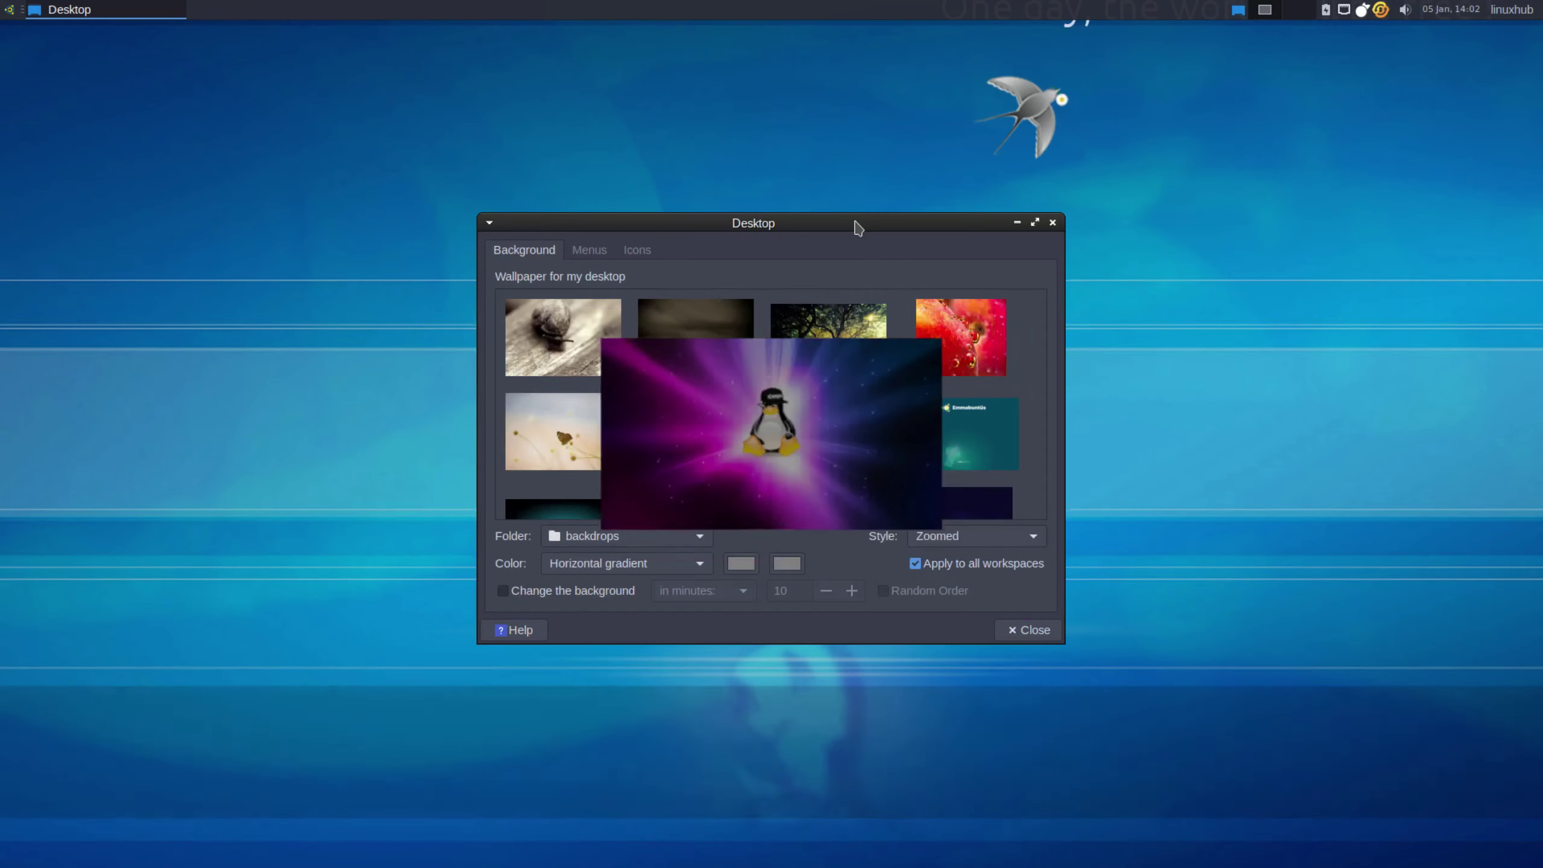
left_click_drag(856, 228, 1330, 56)
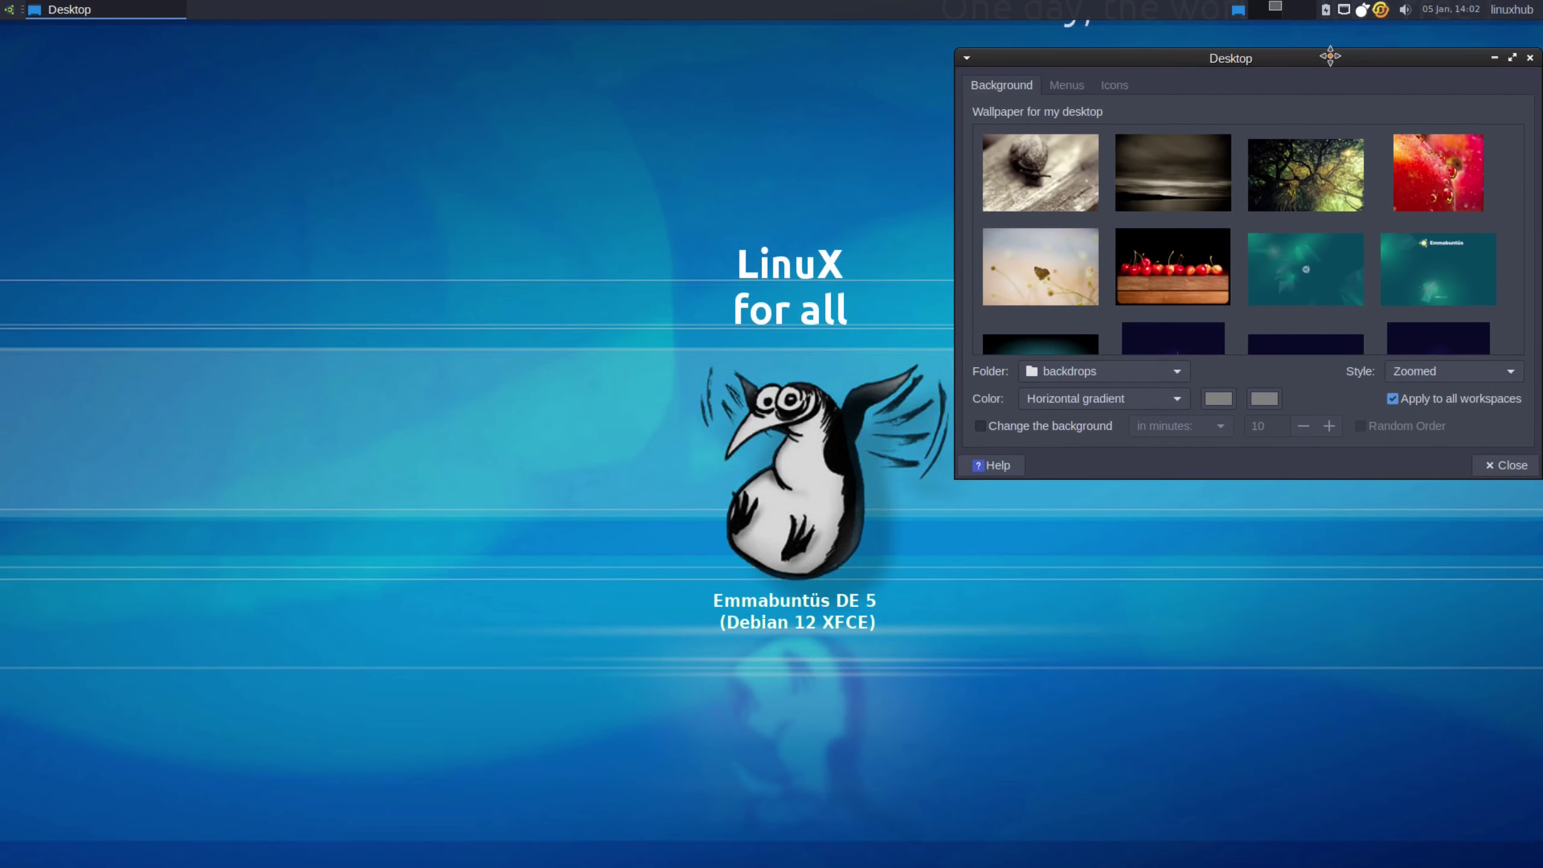
Try the snail, dark cloudy sky, tree, red fruit and two teal Emmabuntüs wallpapers in turn
left_click(1043, 176)
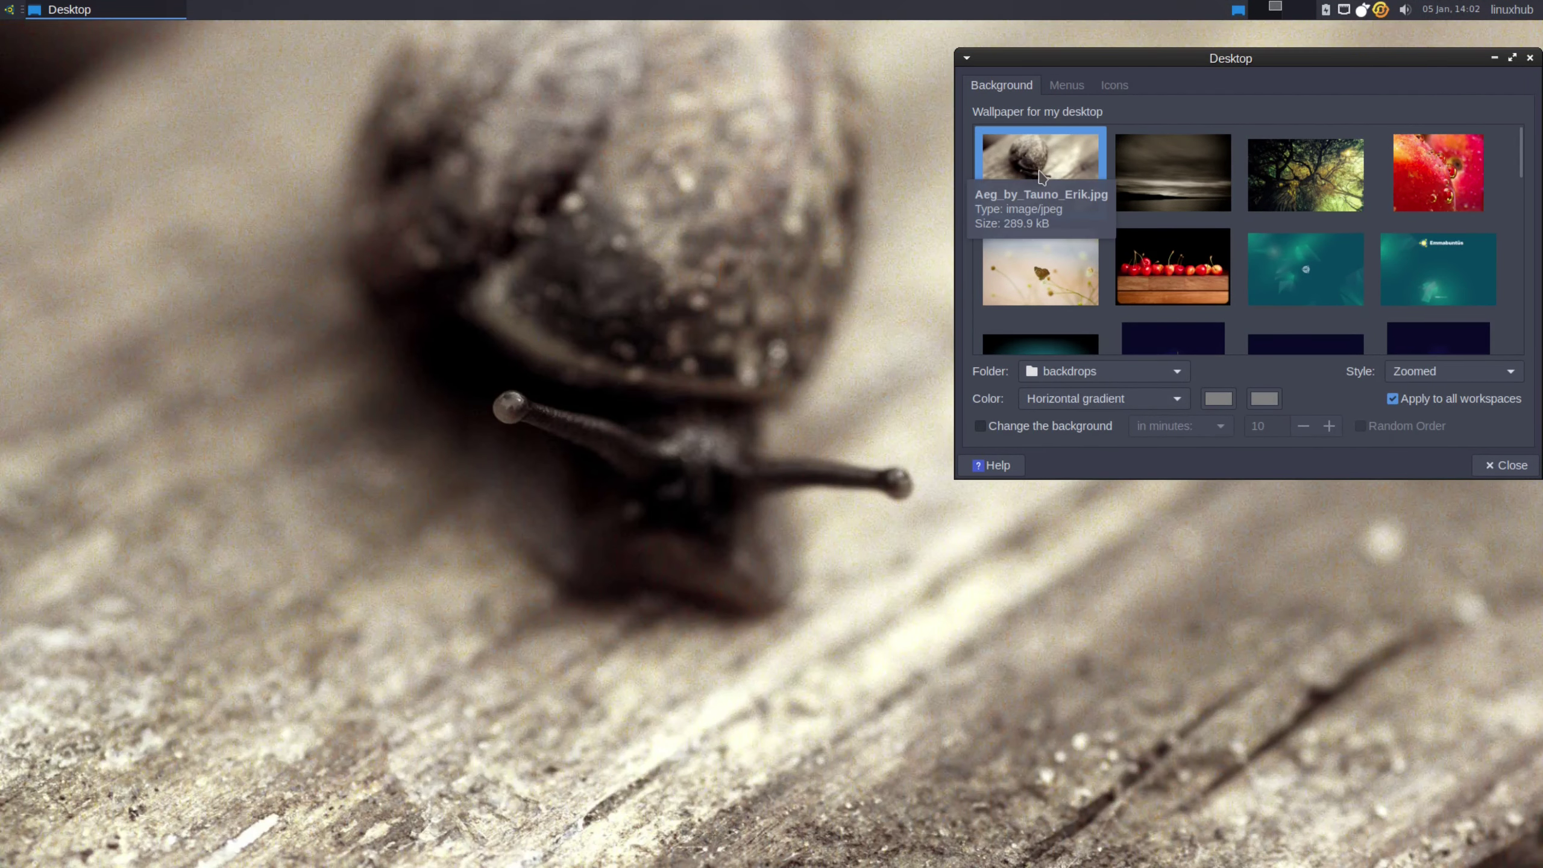
left_click(1161, 184)
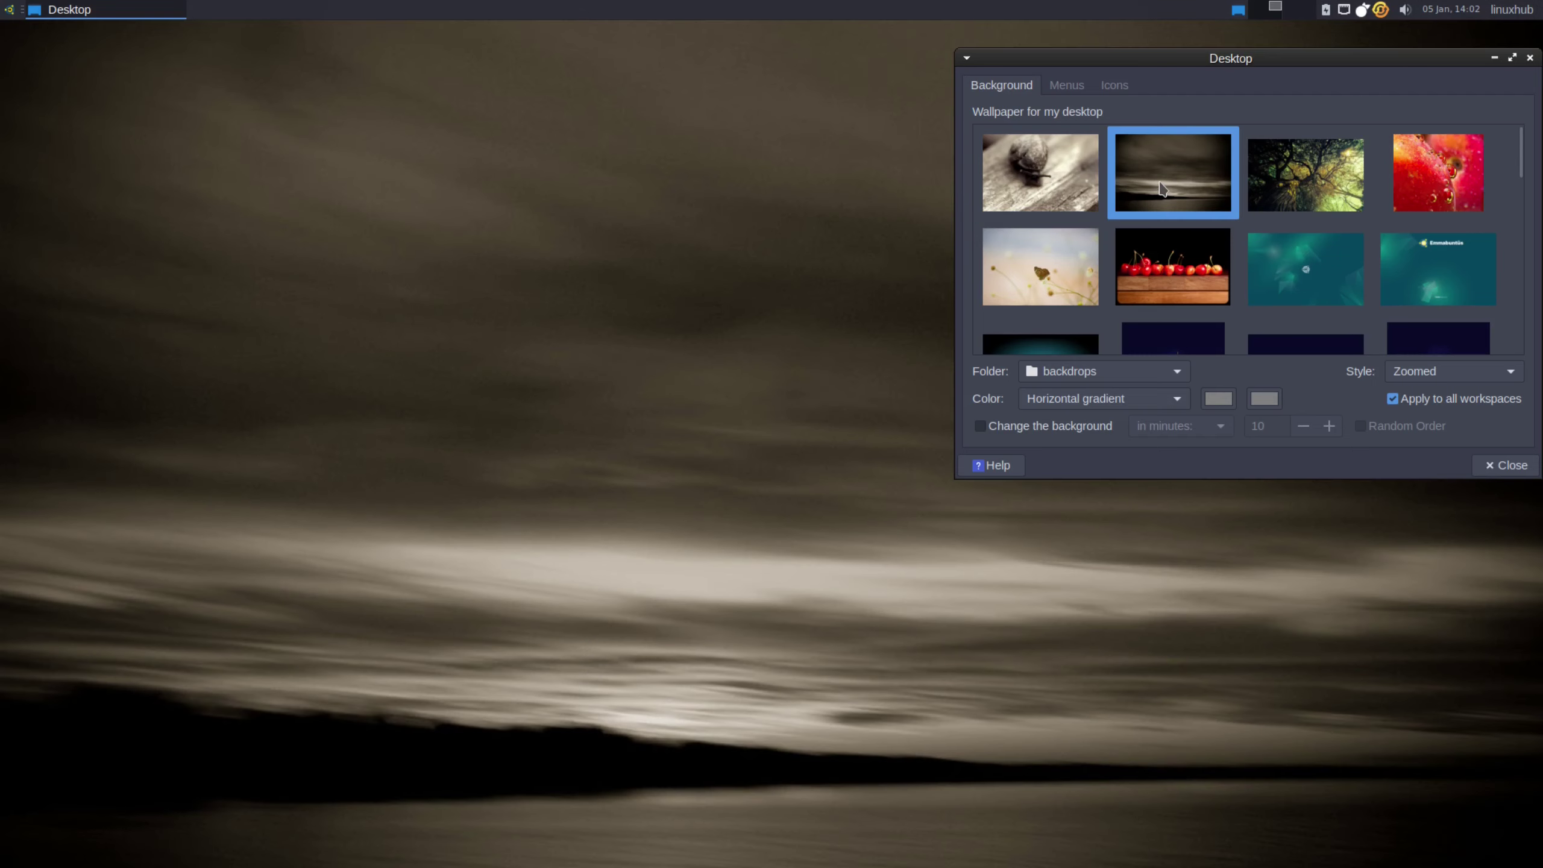
left_click(1302, 163)
left_click(1444, 162)
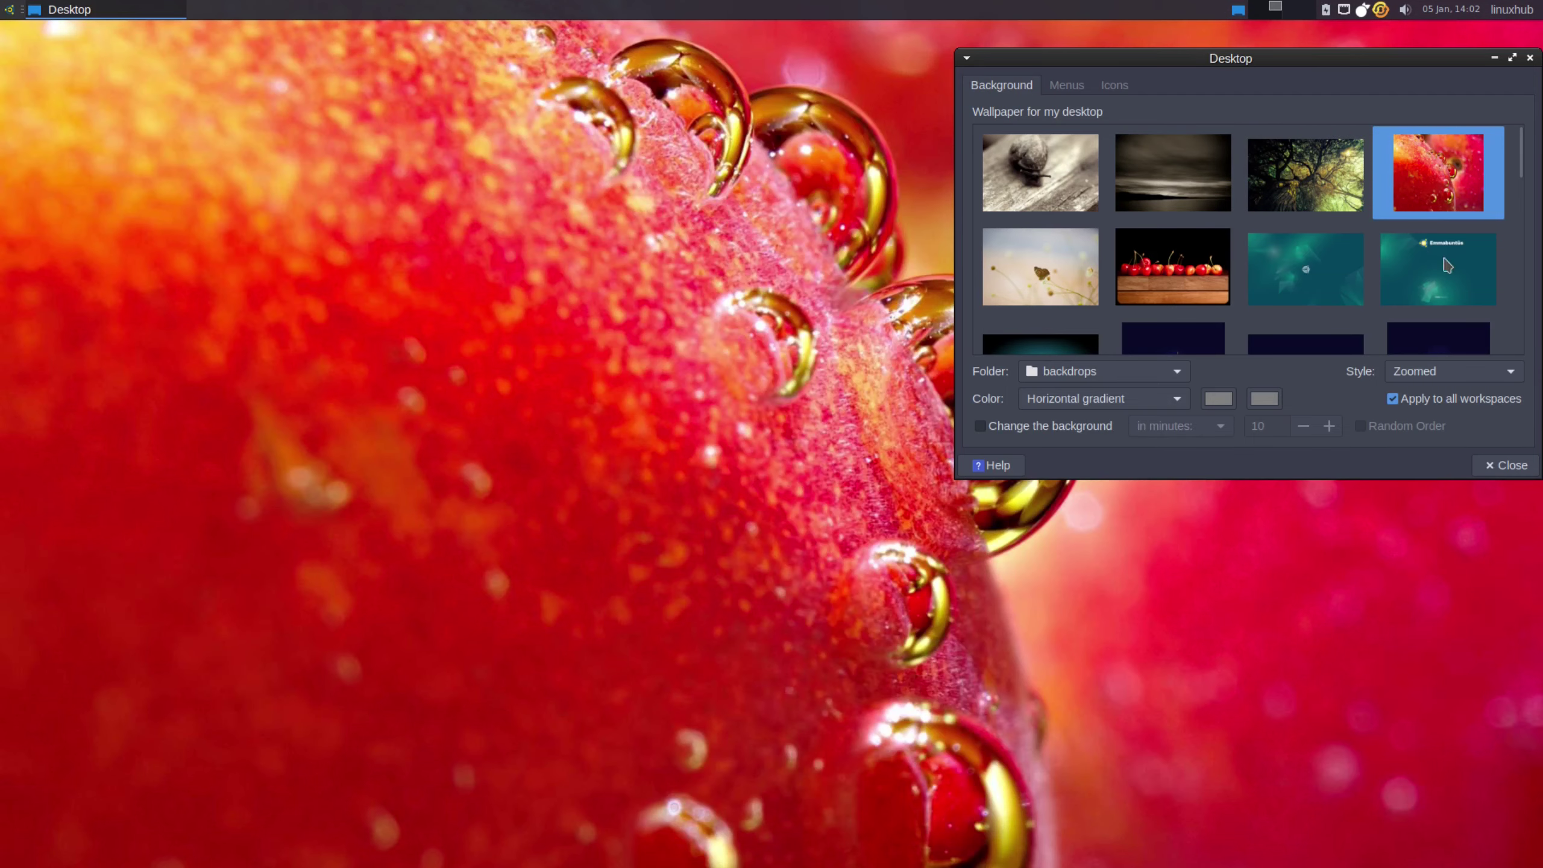
left_click(1443, 287)
left_click(1281, 305)
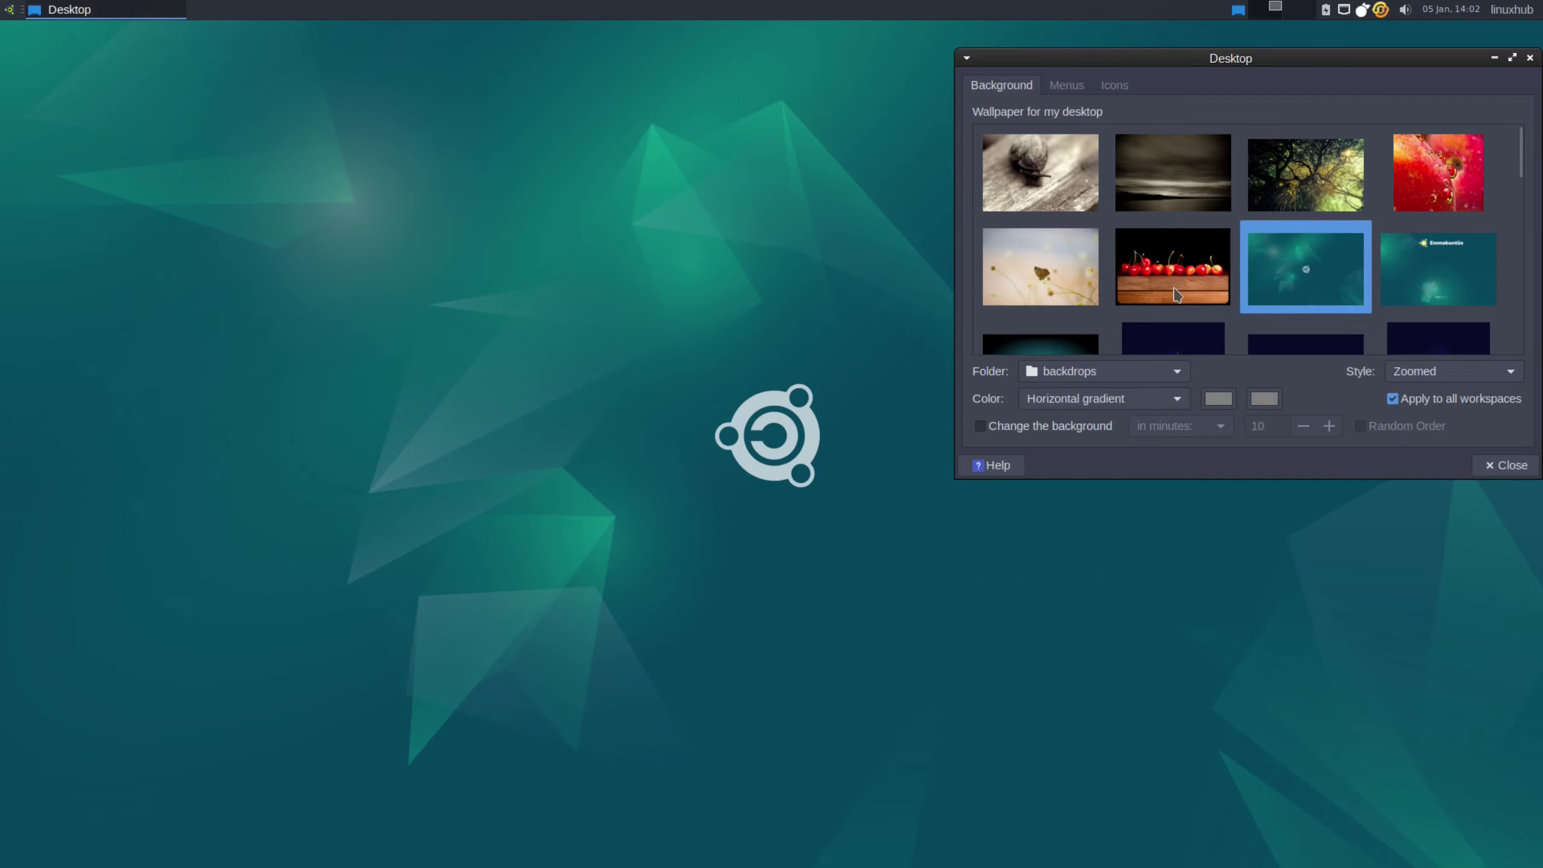
Try the butterfly and dark Emmabuntüs logo wallpapers, then apply the cherries wallpaper and close the Desktop settings
left_click(1176, 295)
left_click(1043, 273)
left_click(1071, 341)
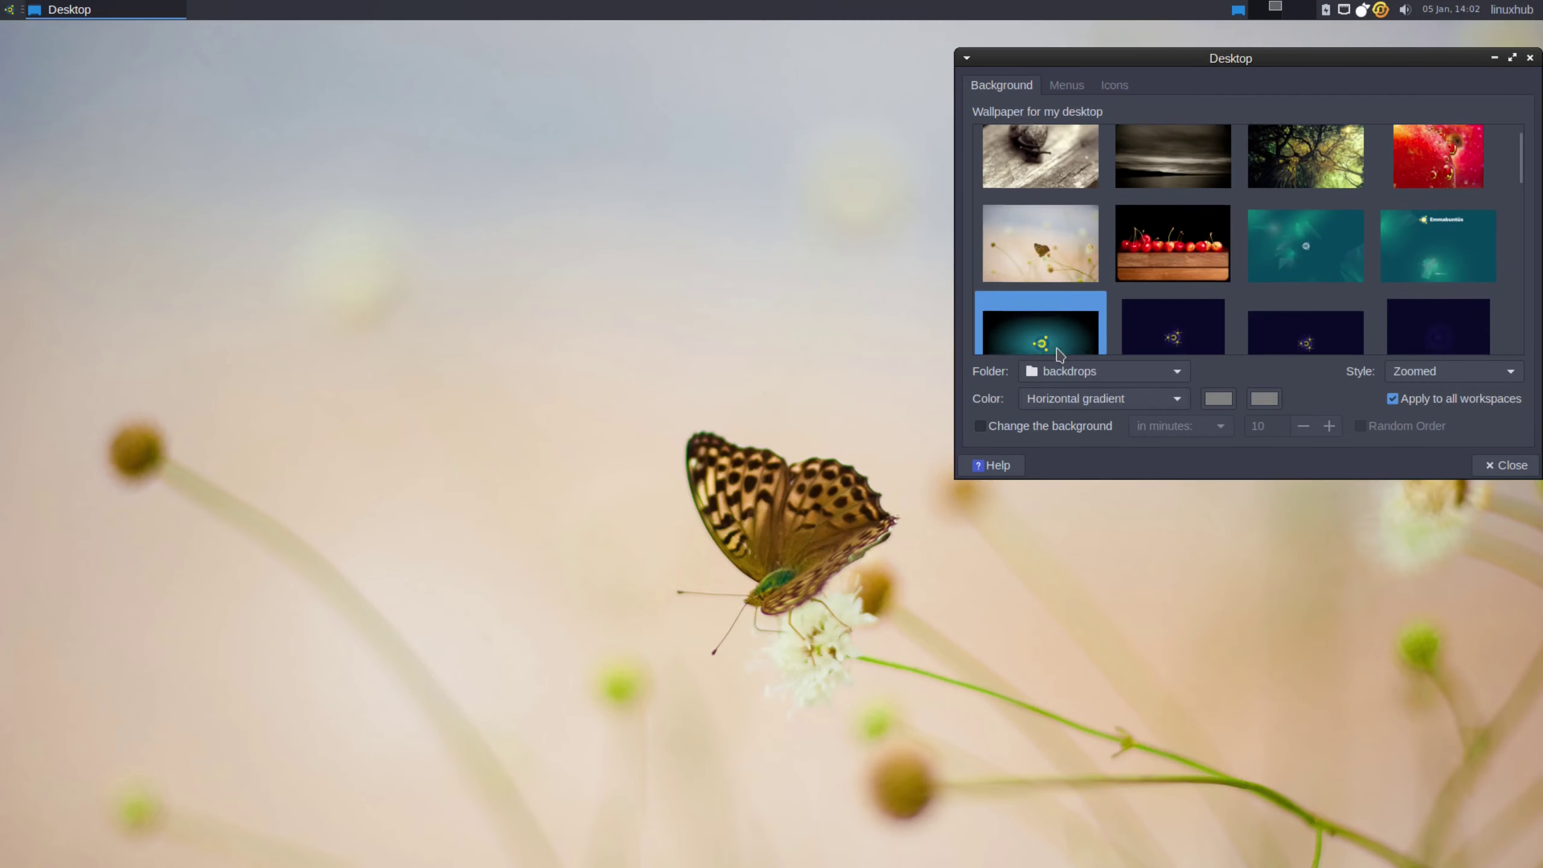
left_click(1164, 307)
left_click(1312, 299)
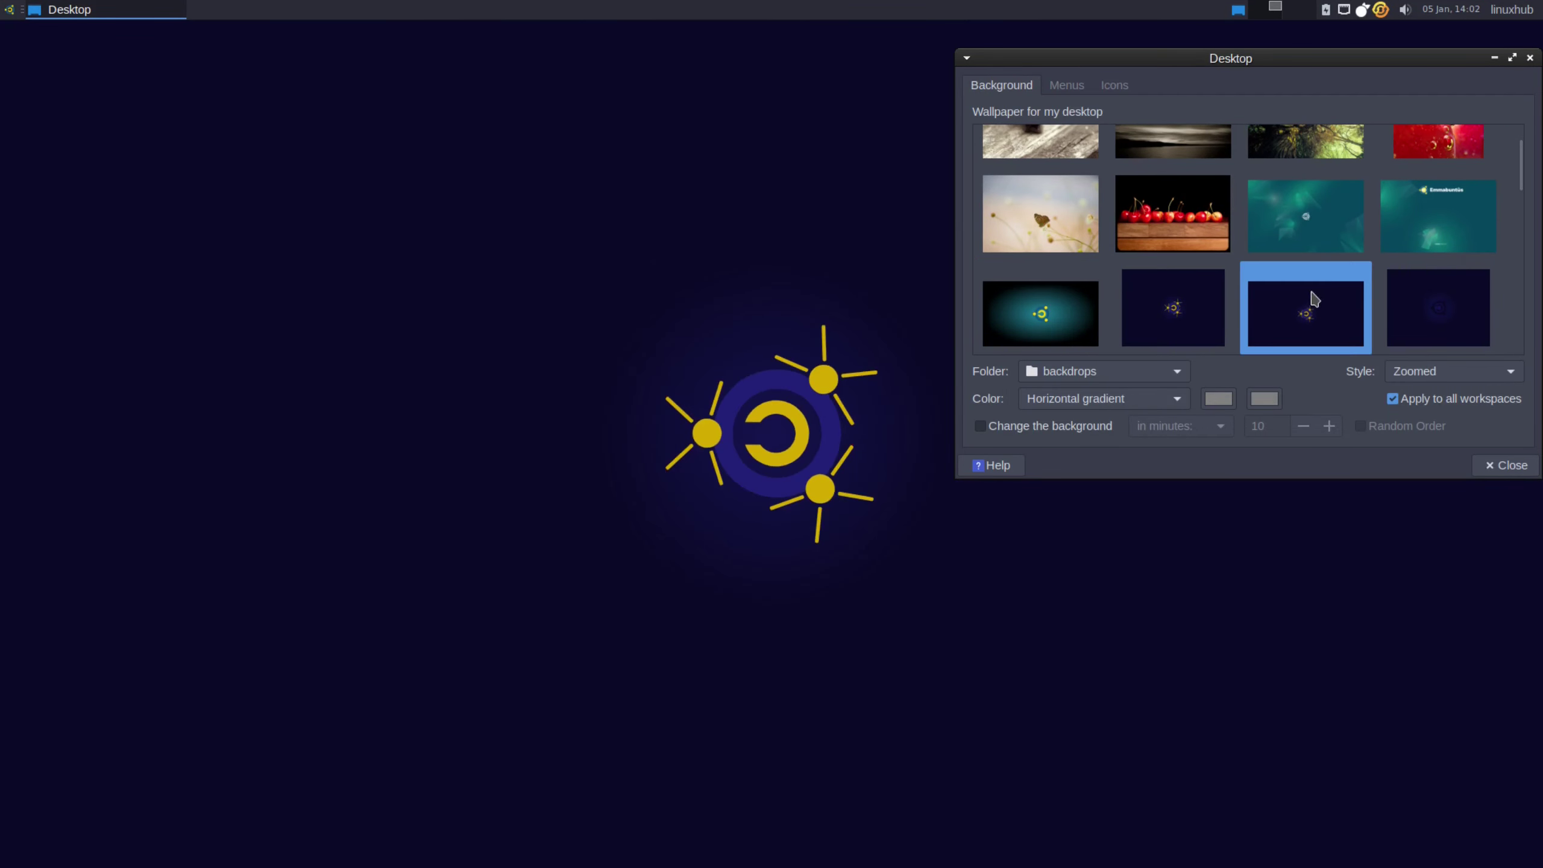
left_click(1445, 287)
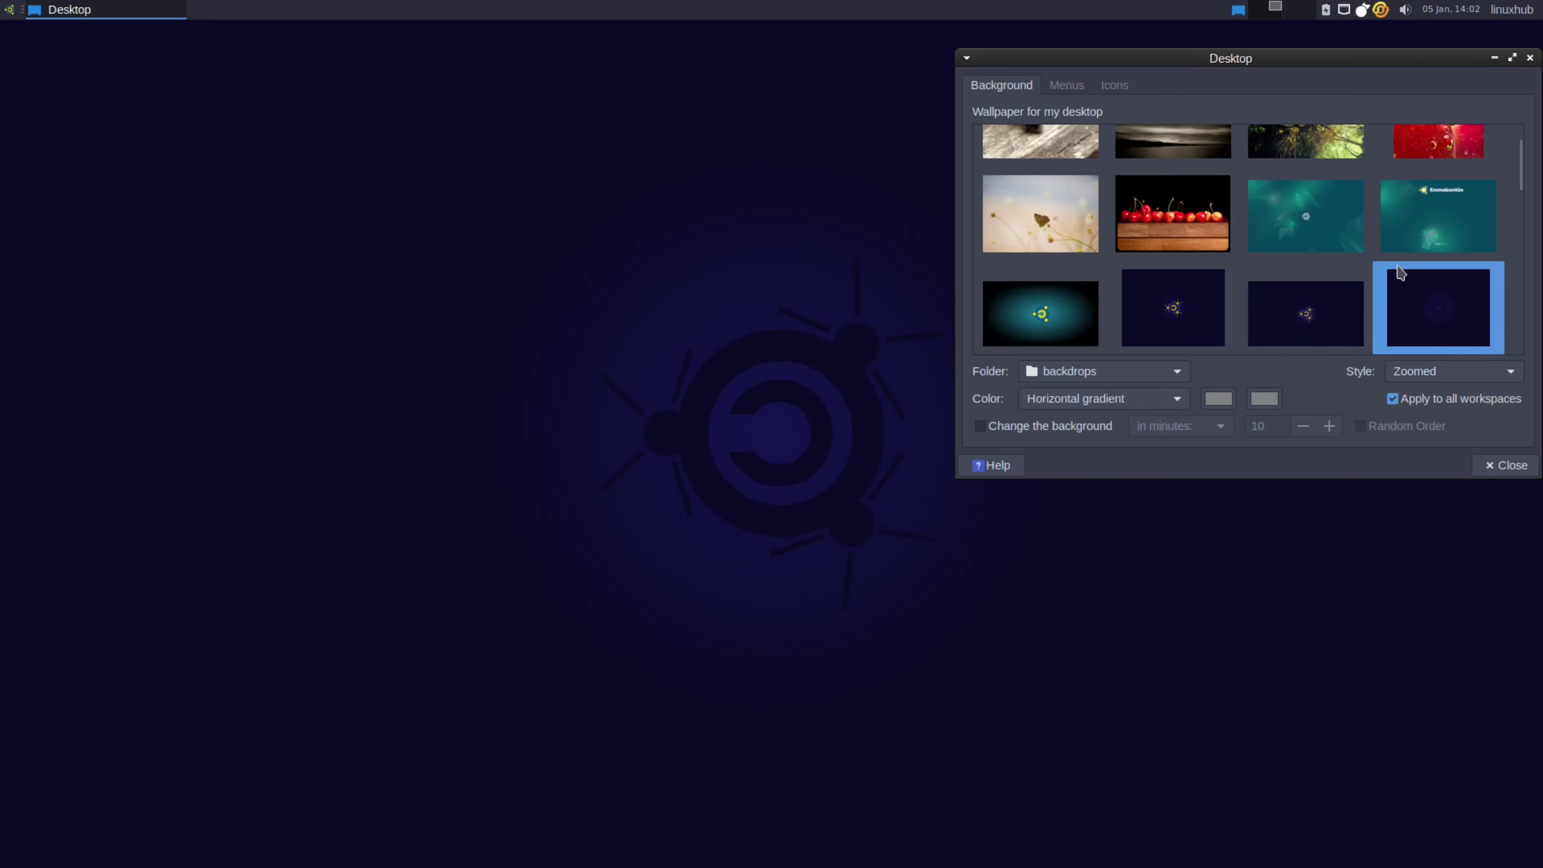
left_click(1150, 232)
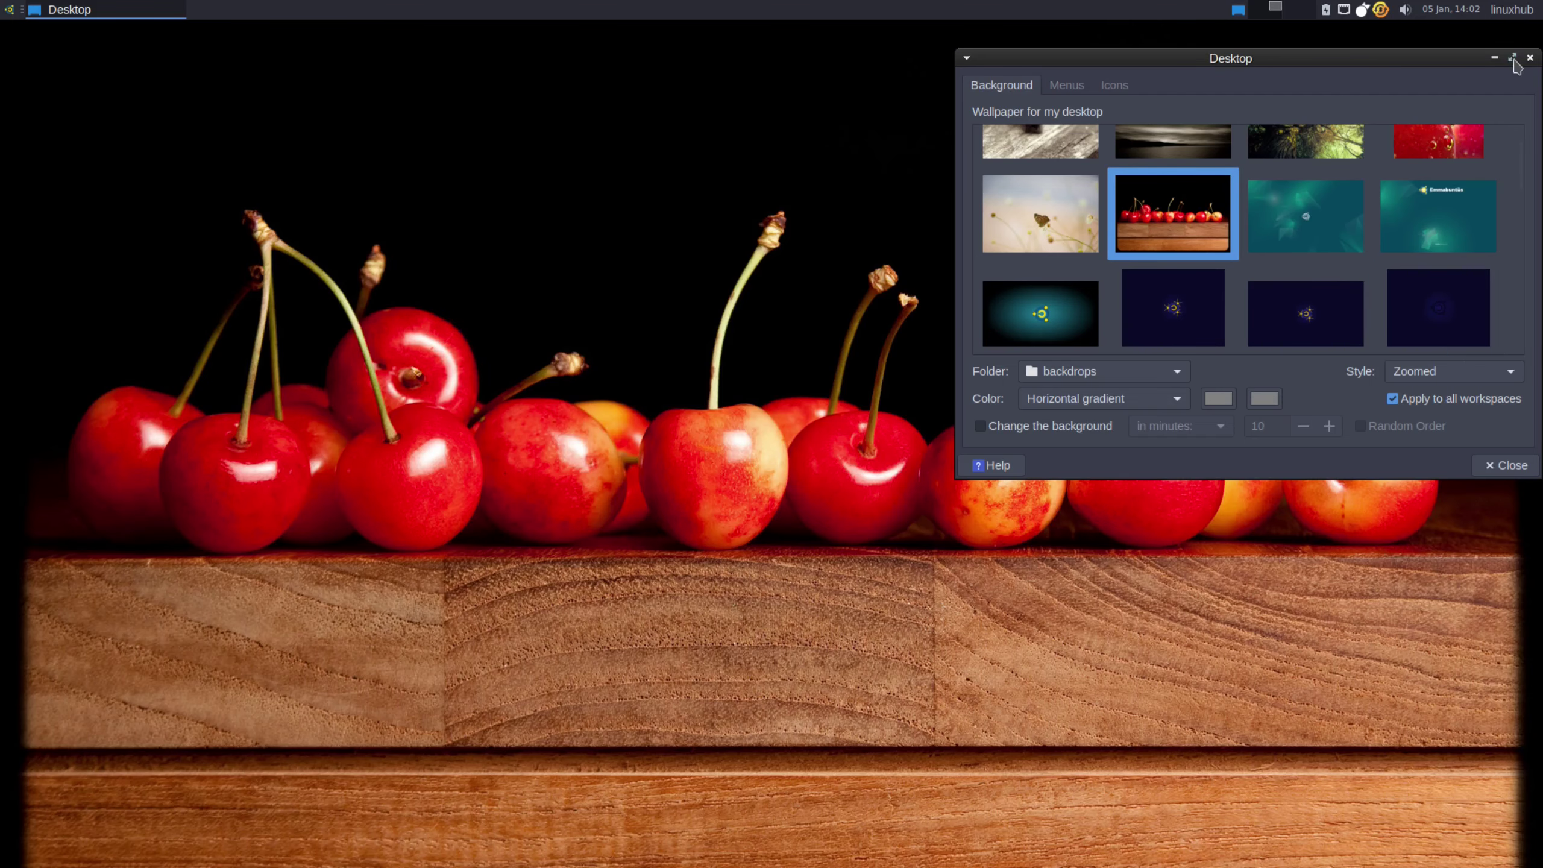
left_click(1530, 58)
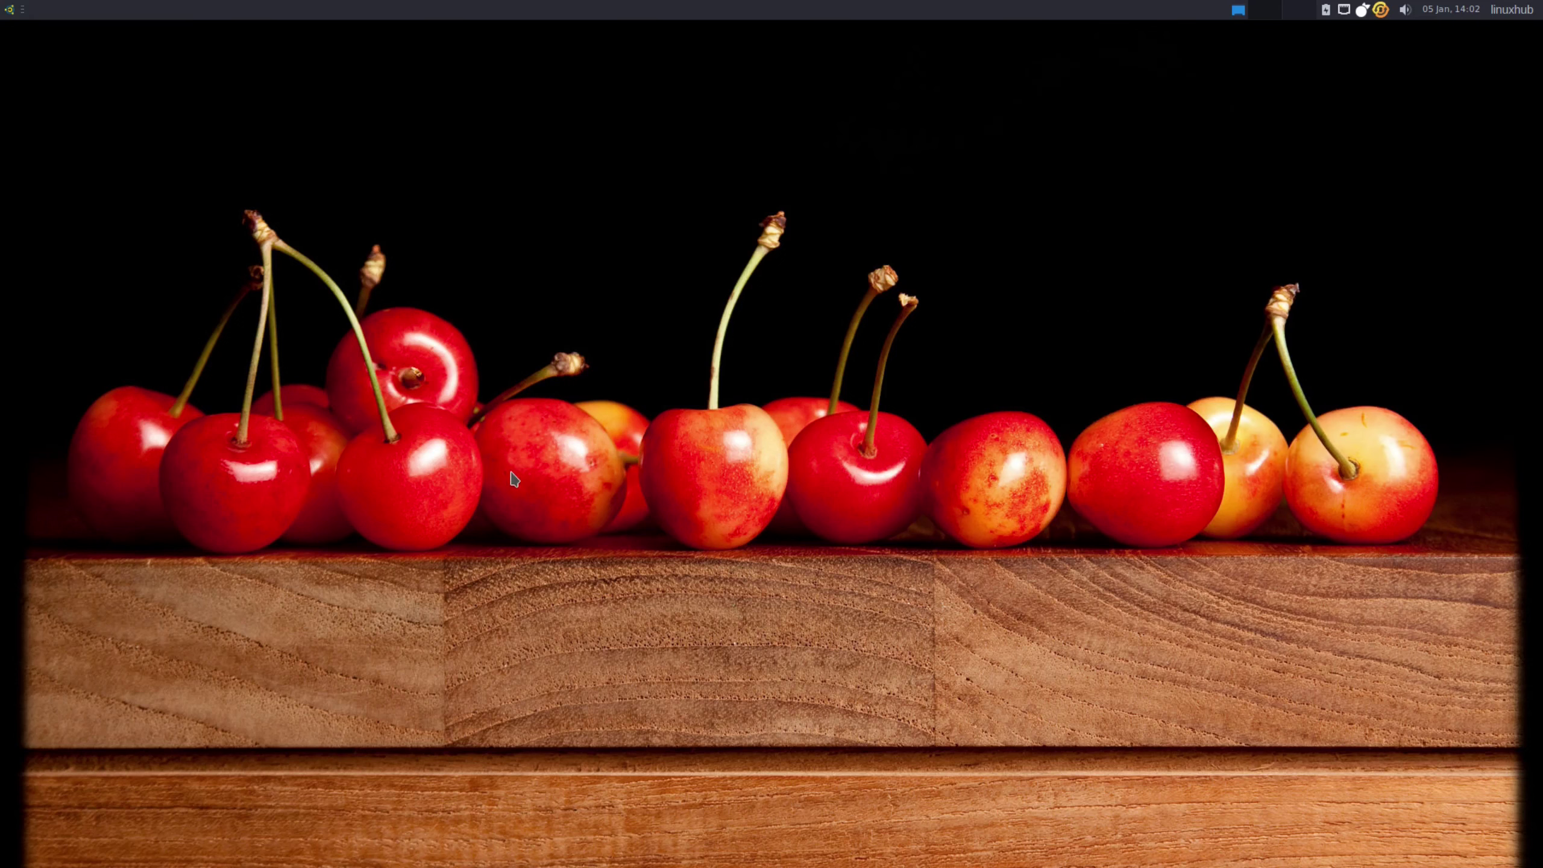